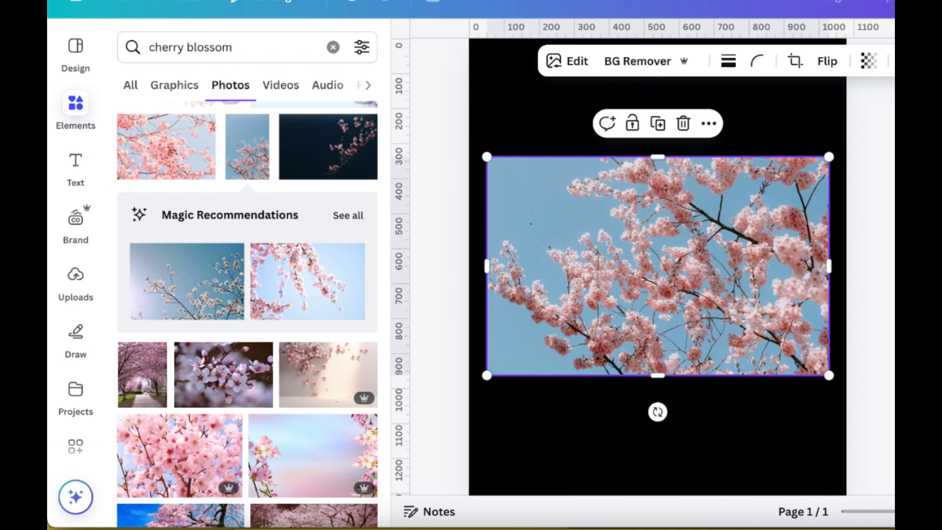
Step: Set the corner rounding of the cherry blossom photo to 25
{"action": "key", "text": "Escape"}
{"action": "left_click", "coordinate": [695, 246]}
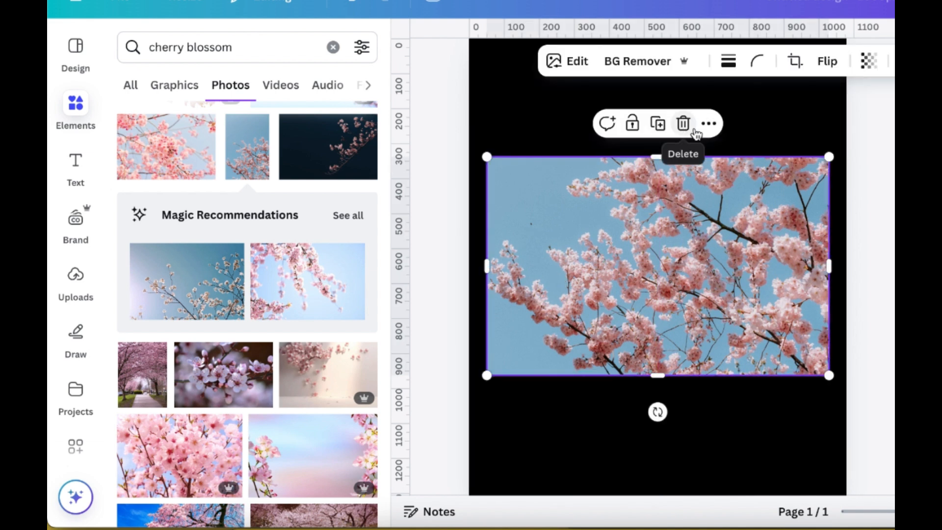
{"action": "left_click", "coordinate": [769, 63]}
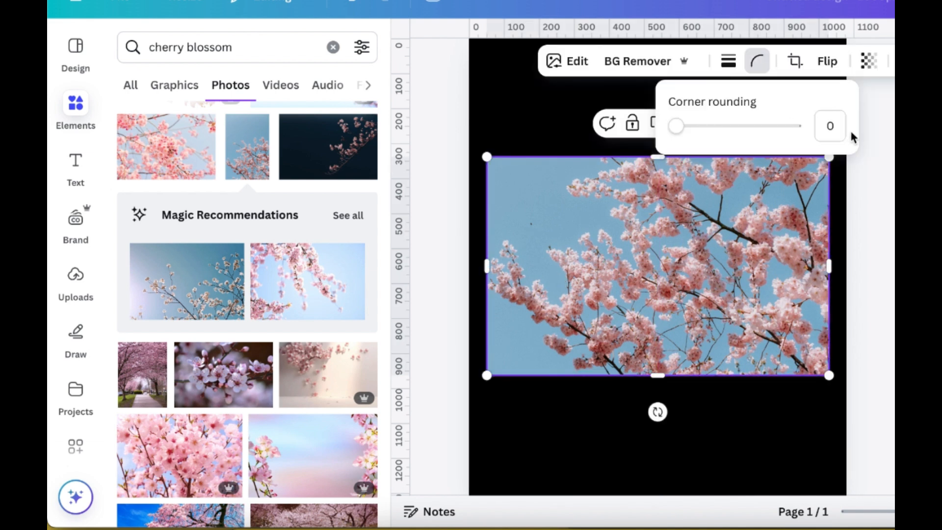
{"action": "type", "text": "25"}
{"action": "key", "text": "Return"}
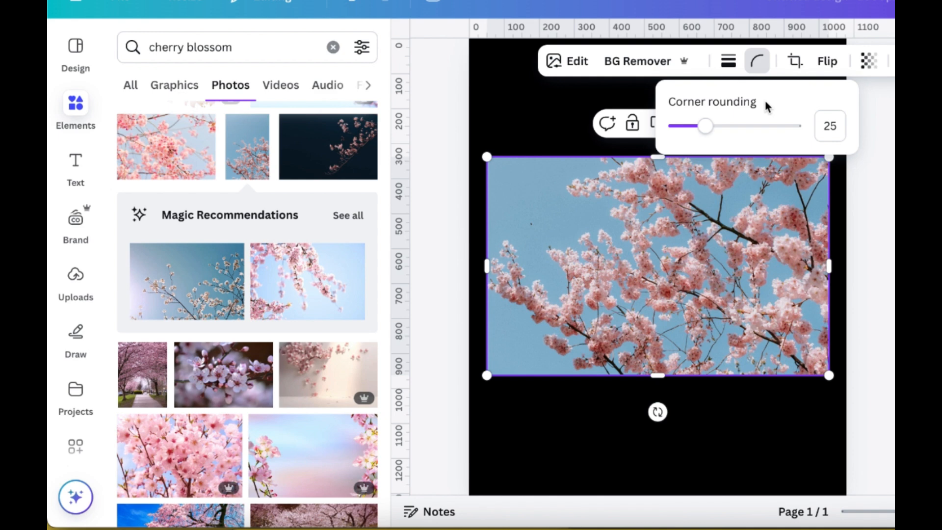
Step: Add a solid border of weight 24 to the photo and colour it pink from the Thwarted Summer Shower palette
{"action": "left_click", "coordinate": [727, 60]}
{"action": "left_click", "coordinate": [822, 162]}
{"action": "type", "text": "24"}
{"action": "key", "text": "Return"}
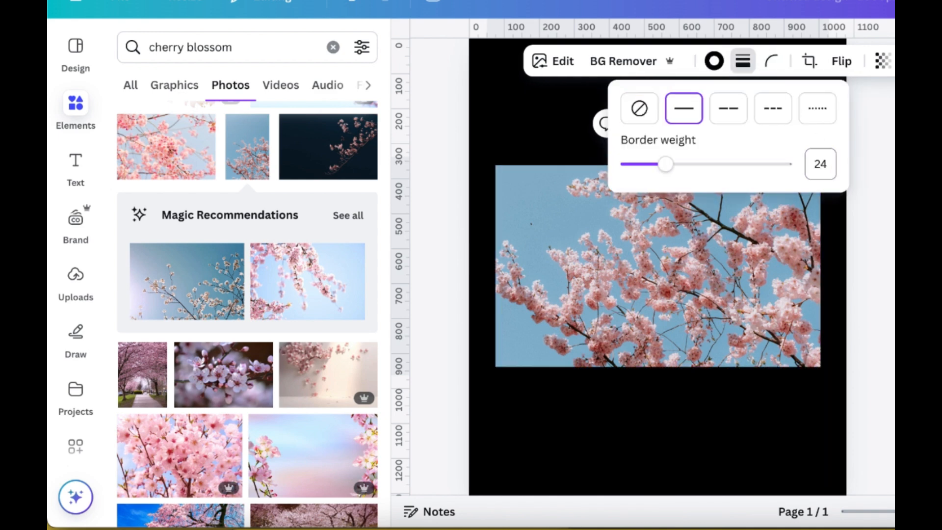
{"action": "left_click", "coordinate": [714, 61]}
{"action": "scroll", "coordinate": [181, 264], "scroll_direction": "down", "scroll_amount": 2}
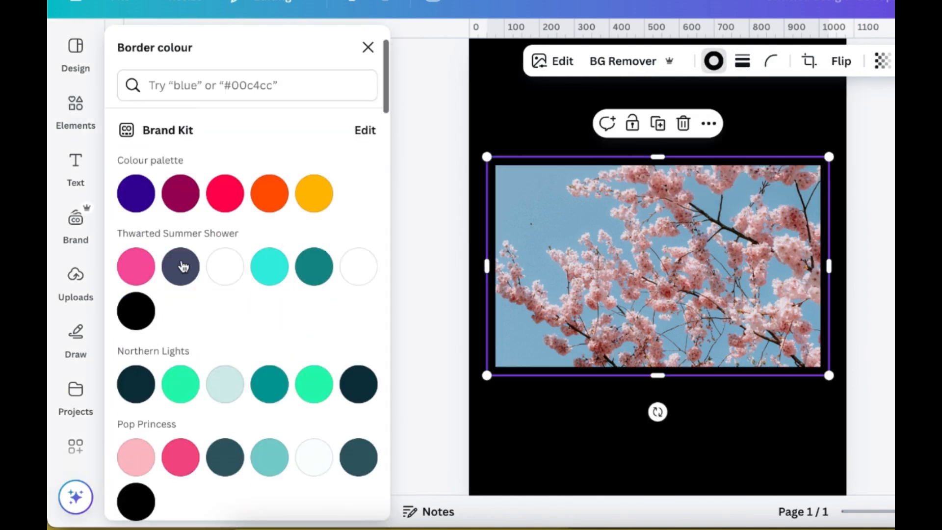
{"action": "left_click", "coordinate": [136, 266]}
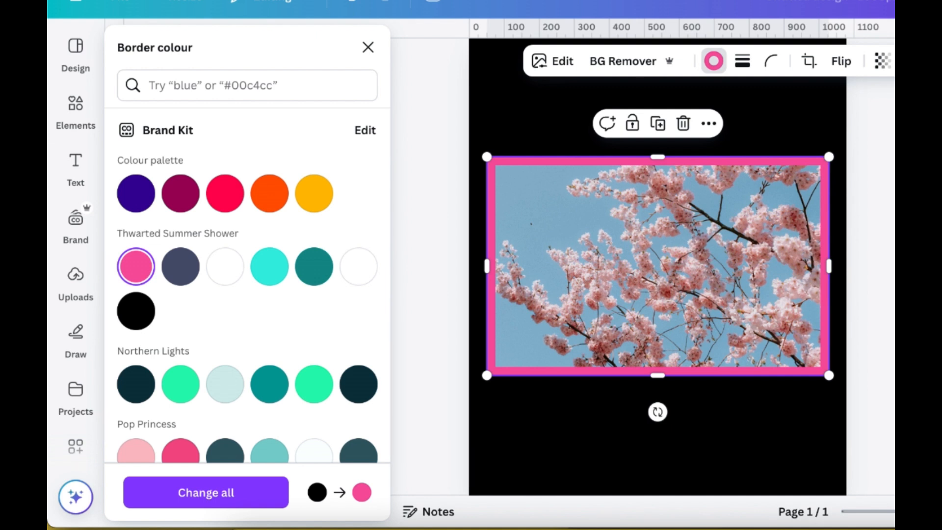
{"action": "key", "text": "Escape"}
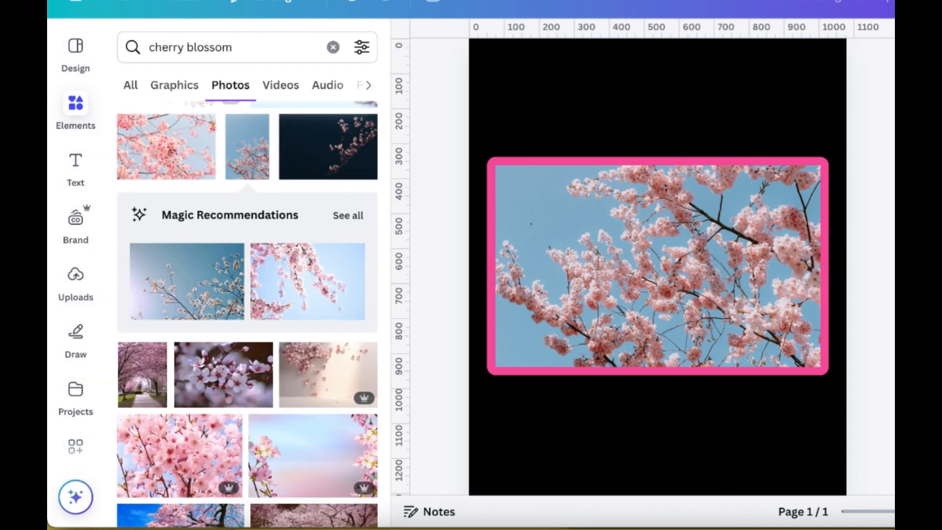
Step: Duplicate the pink-bordered photo in place and set the copy's border colour to white from the Thwarted Summer Shower palette
{"action": "key", "text": "super+minus"}
{"action": "key", "text": "super+plus"}
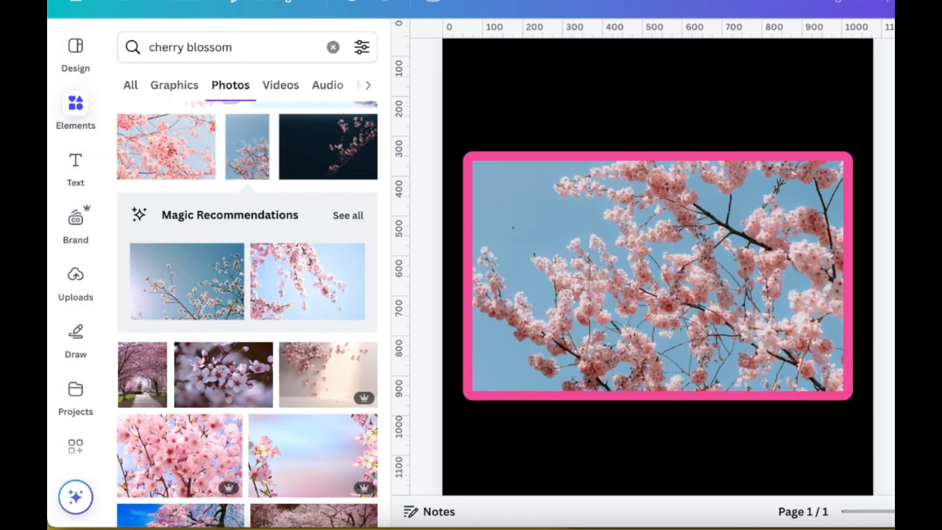
{"action": "scroll", "coordinate": [712, 245], "scroll_direction": "down", "scroll_amount": 1}
{"action": "left_click", "coordinate": [712, 223]}
{"action": "mouse_move", "coordinate": [712, 223]}
{"action": "left_mouse_down"}
{"action": "mouse_move", "coordinate": [718, 229]}
{"action": "mouse_move", "coordinate": [712, 223]}
{"action": "left_mouse_up"}
{"action": "left_click", "coordinate": [695, 61]}
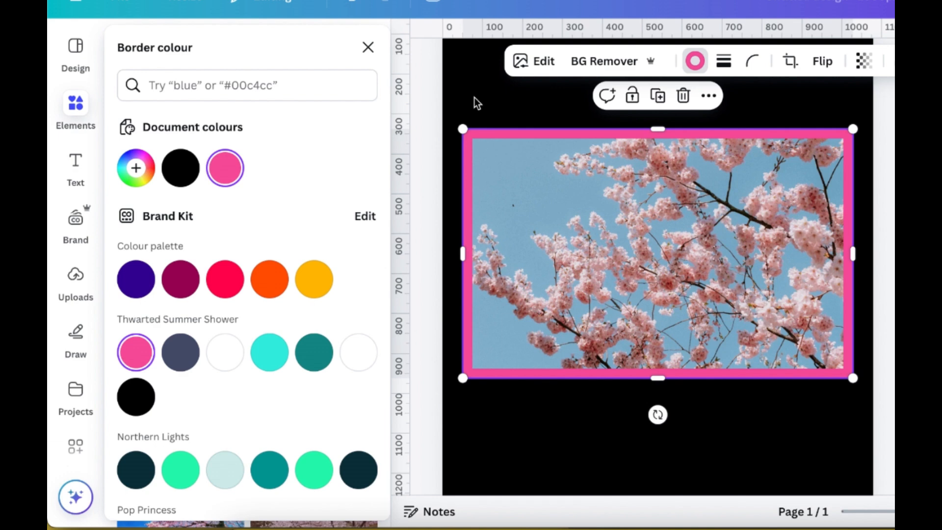
{"action": "left_click", "coordinate": [221, 361]}
Step: Reduce the border weight of the white-bordered copy to 11
{"action": "left_click", "coordinate": [725, 60]}
{"action": "left_click", "coordinate": [816, 163]}
{"action": "key", "text": "BackSpace"}
{"action": "key", "text": "BackSpace"}
{"action": "type", "text": "11"}
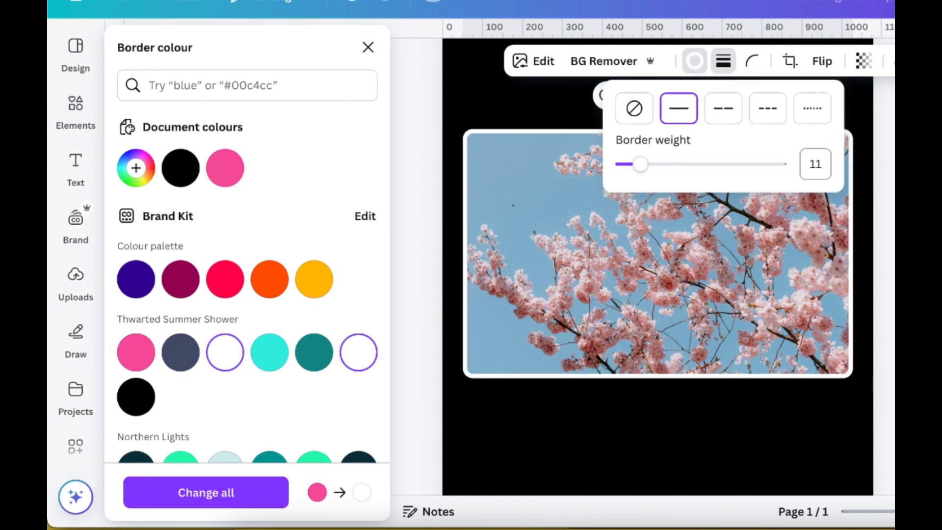
Step: Shift the white-bordered copy slightly up and left so the pink border shows as an offset edge behind it
{"action": "left_click", "coordinate": [869, 186]}
{"action": "scroll", "coordinate": [872, 293], "scroll_direction": "up", "scroll_amount": 3}
{"action": "left_click", "coordinate": [872, 293]}
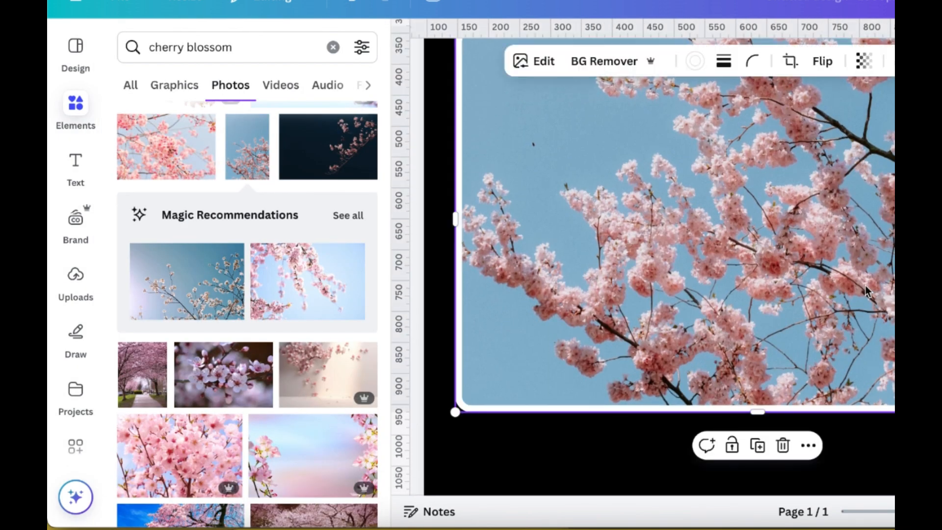
{"action": "mouse_move", "coordinate": [872, 293]}
{"action": "left_mouse_down"}
{"action": "mouse_move", "coordinate": [871, 275]}
{"action": "mouse_move", "coordinate": [865, 284]}
{"action": "left_mouse_up"}
{"action": "key", "text": "Escape"}
{"action": "scroll", "coordinate": [653, 267], "scroll_direction": "down", "scroll_amount": 3}
{"action": "scroll", "coordinate": [653, 266], "scroll_direction": "up", "scroll_amount": 1}
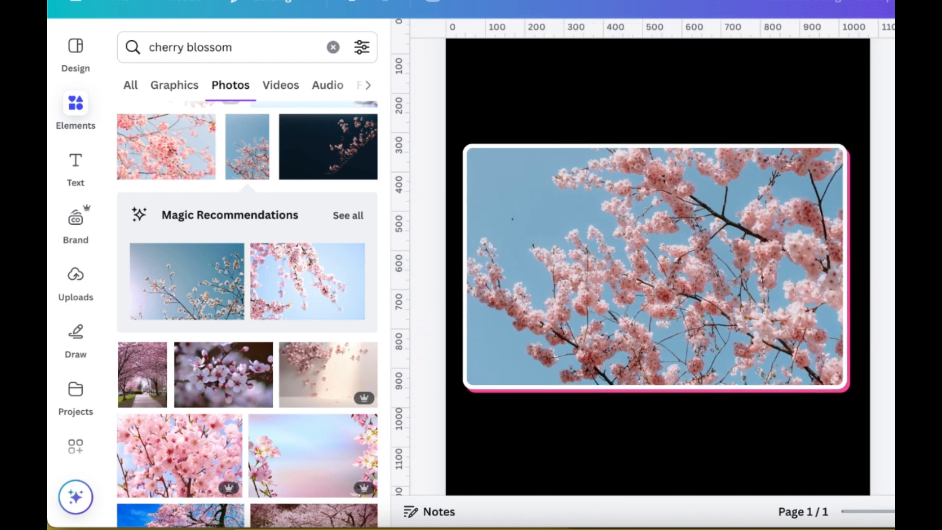
{"action": "scroll", "coordinate": [652, 266], "scroll_direction": "down", "scroll_amount": 2}
{"action": "scroll", "coordinate": [652, 267], "scroll_direction": "up", "scroll_amount": 2}
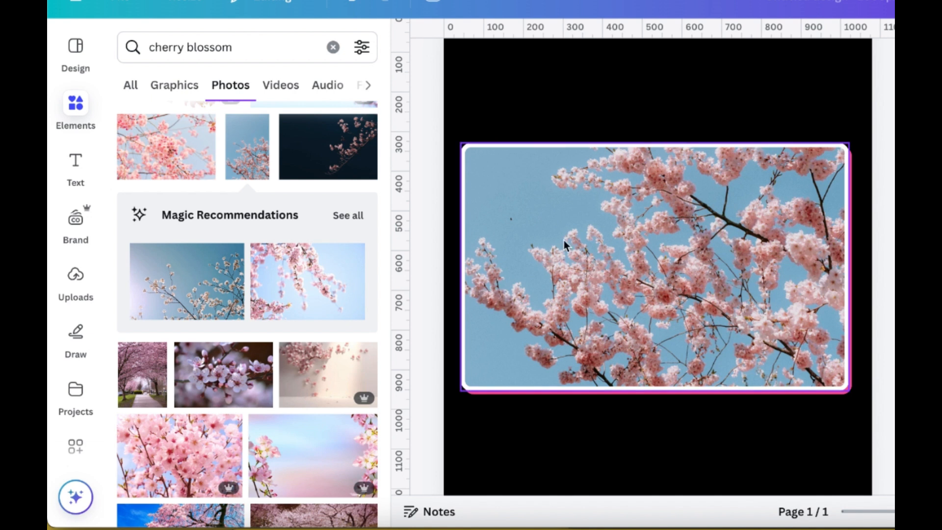
Step: Duplicate the white-bordered photo in place and remove the border from the new copy
{"action": "left_click", "coordinate": [599, 259]}
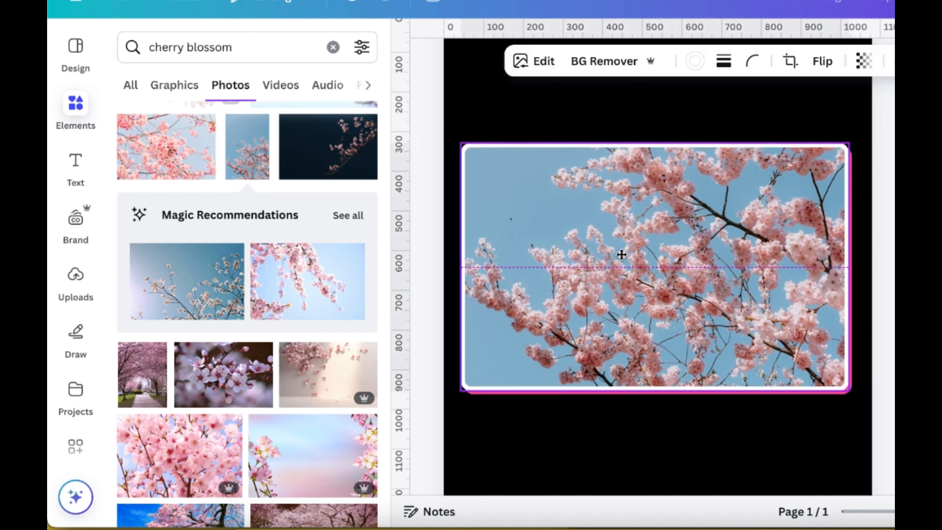
{"action": "left_click", "coordinate": [724, 63]}
{"action": "left_click_drag", "start_coordinate": [641, 163], "coordinate": [657, 95]}
{"action": "left_click", "coordinate": [710, 63]}
Step: Extend the borderless copy's upper edge well above the white frame and remove its background
{"action": "scroll", "coordinate": [657, 99], "scroll_direction": "down", "scroll_amount": 2}
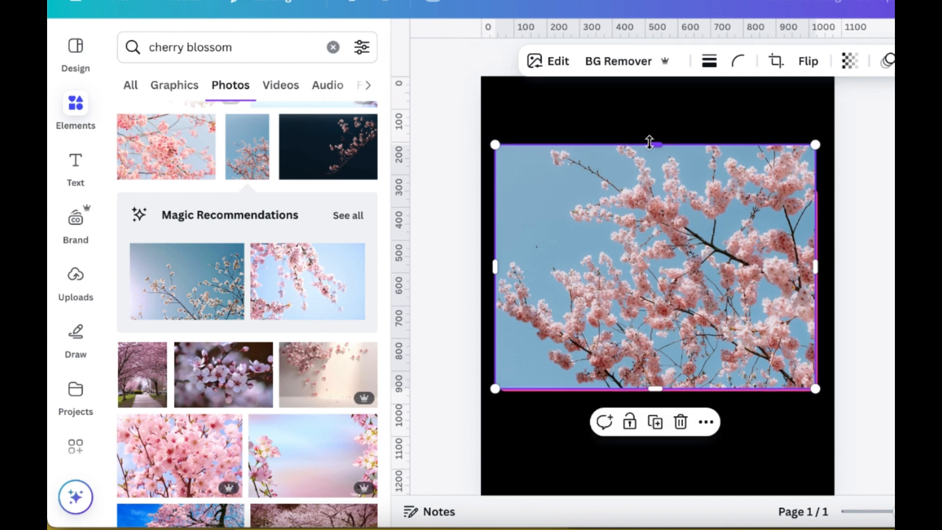
{"action": "left_click_drag", "start_coordinate": [651, 143], "coordinate": [650, 98]}
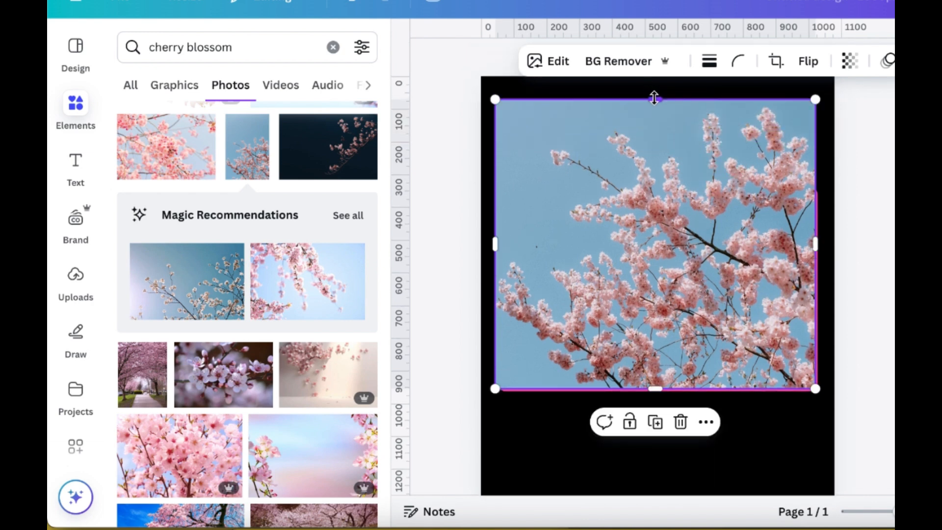
{"action": "left_click", "coordinate": [633, 62]}
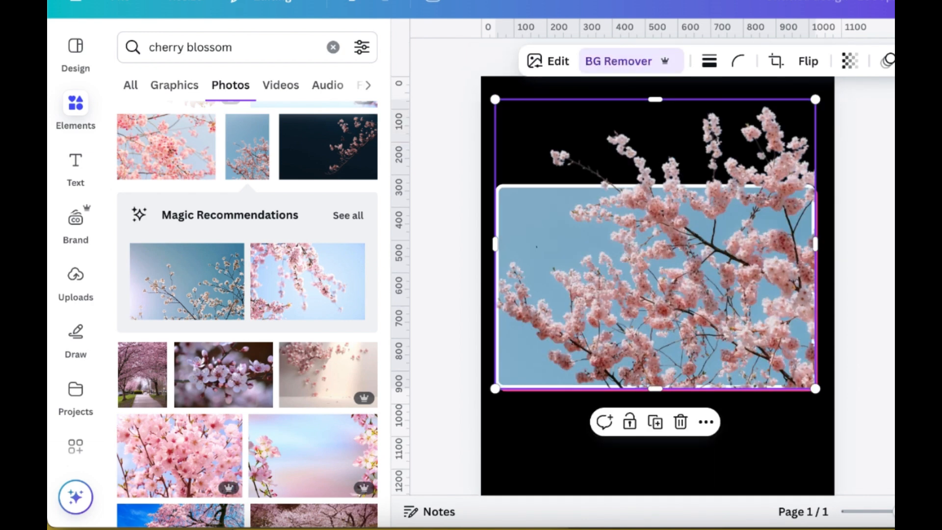
{"action": "key", "text": "Escape"}
Step: Raise the blossom cutout's lower edge to the inside of the white frame and set its corner rounding to 11
{"action": "scroll", "coordinate": [657, 266], "scroll_direction": "up", "scroll_amount": 3}
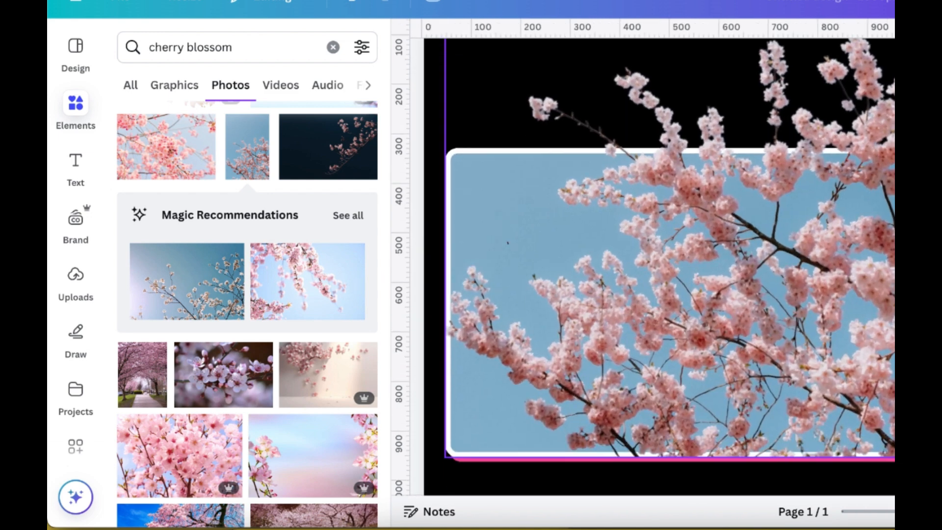
{"action": "scroll", "coordinate": [657, 266], "scroll_direction": "down", "scroll_amount": 1}
{"action": "left_click", "coordinate": [885, 206]}
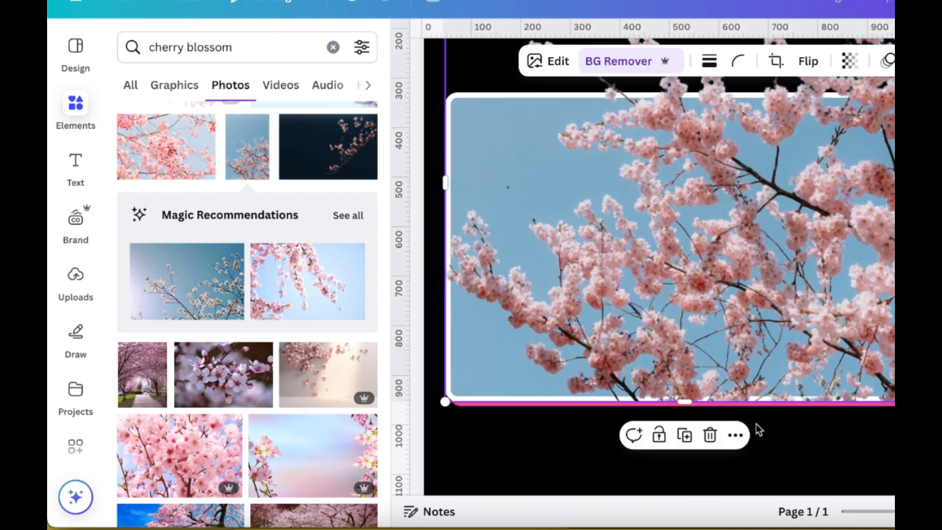
{"action": "left_click_drag", "start_coordinate": [686, 401], "coordinate": [688, 392]}
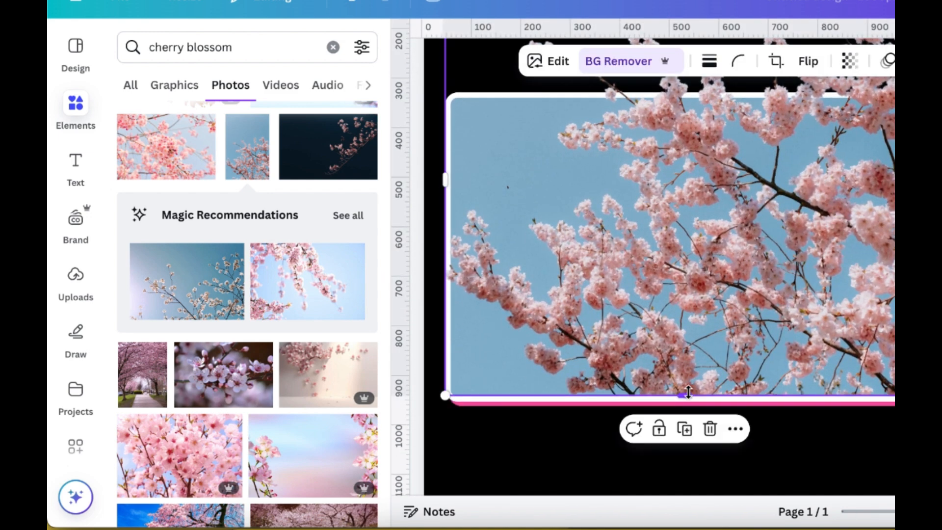
{"action": "left_click", "coordinate": [732, 62]}
{"action": "key", "text": "BackSpace"}
{"action": "key", "text": "BackSpace"}
{"action": "type", "text": "11"}
{"action": "key", "text": "Escape"}
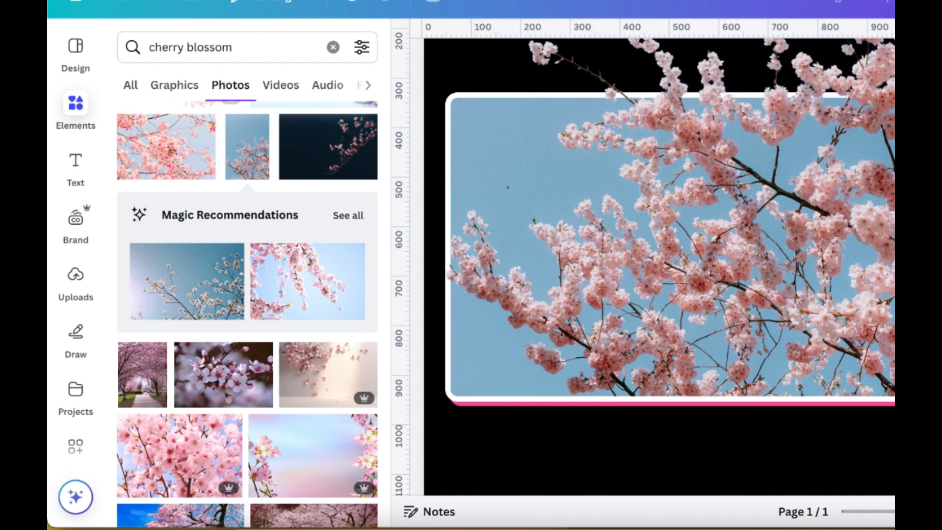
{"action": "scroll", "coordinate": [657, 267], "scroll_direction": "down", "scroll_amount": 3}
{"action": "scroll", "coordinate": [657, 266], "scroll_direction": "up", "scroll_amount": 1}
{"action": "scroll", "coordinate": [658, 267], "scroll_direction": "up", "scroll_amount": 2}
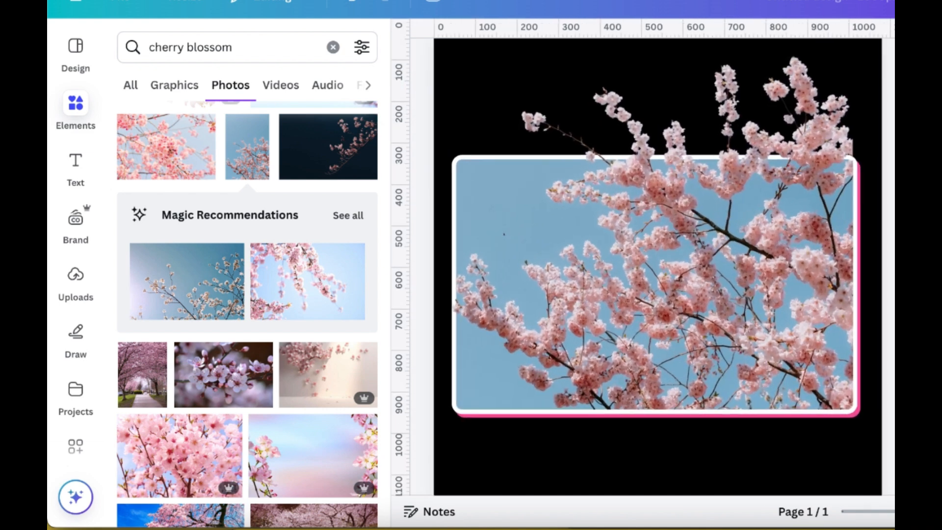
{"action": "scroll", "coordinate": [657, 266], "scroll_direction": "up", "scroll_amount": 1}
{"action": "scroll", "coordinate": [537, 215], "scroll_direction": "up", "scroll_amount": 1}
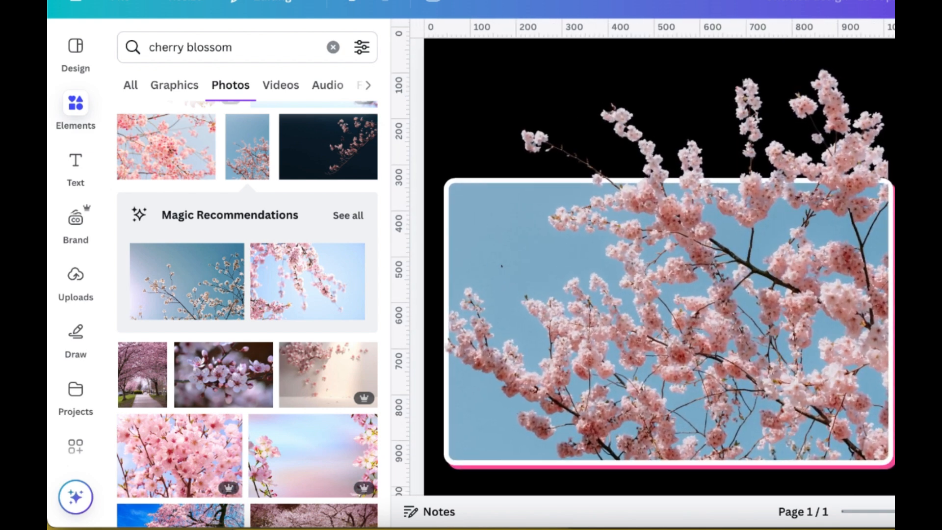
{"action": "scroll", "coordinate": [648, 206], "scroll_direction": "down", "scroll_amount": 1}
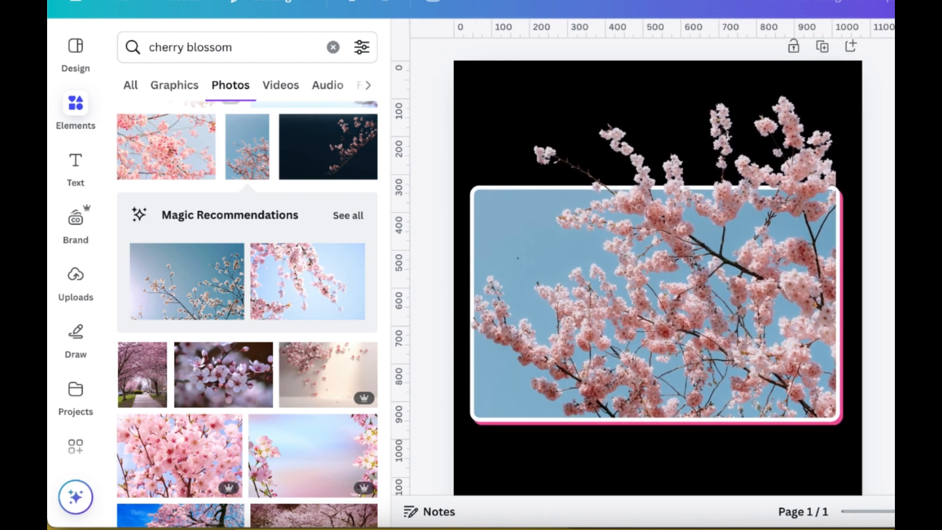
Step: Extend the upper edges of the pink-bordered and white-bordered photos upward behind the blossom cutout, keeping the pink offset
{"action": "left_click", "coordinate": [767, 178]}
{"action": "left_click", "coordinate": [306, 87]}
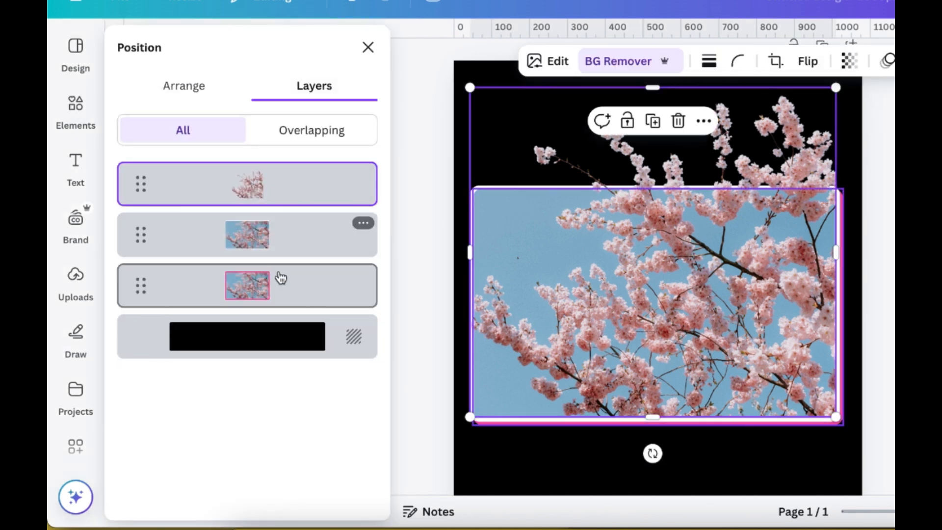
{"action": "left_click", "coordinate": [280, 279]}
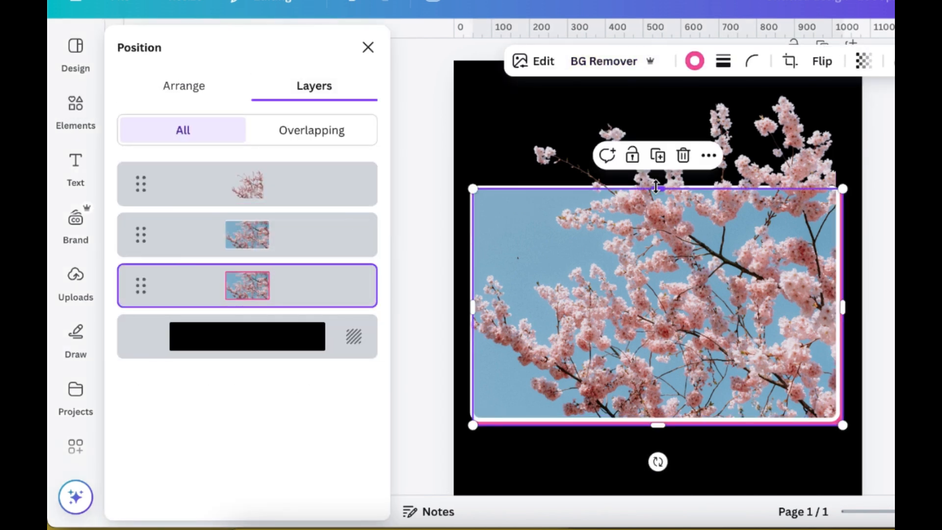
{"action": "left_click_drag", "start_coordinate": [657, 187], "coordinate": [664, 167]}
{"action": "left_click", "coordinate": [343, 231]}
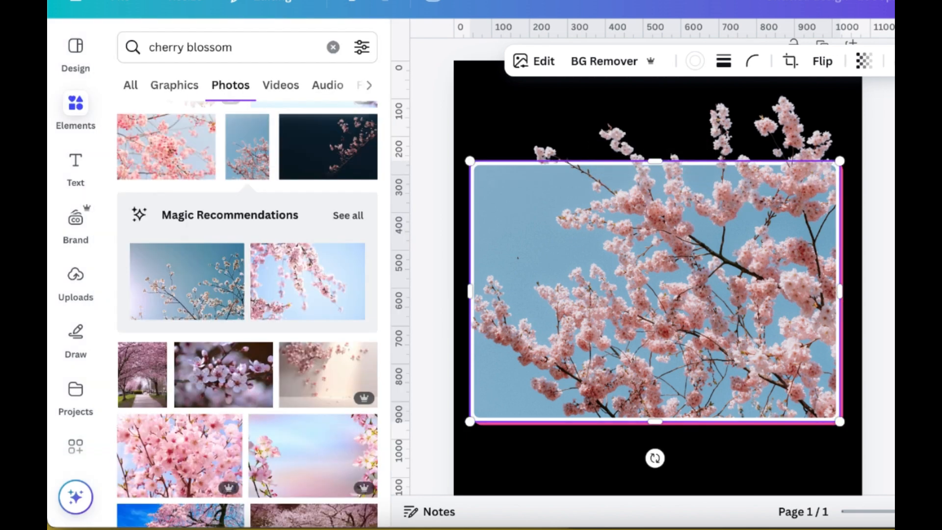
Step: Add a text box reading BLOSSOM to the page
{"action": "scroll", "coordinate": [657, 275], "scroll_direction": "down", "scroll_amount": 2}
{"action": "scroll", "coordinate": [657, 274], "scroll_direction": "up", "scroll_amount": 3}
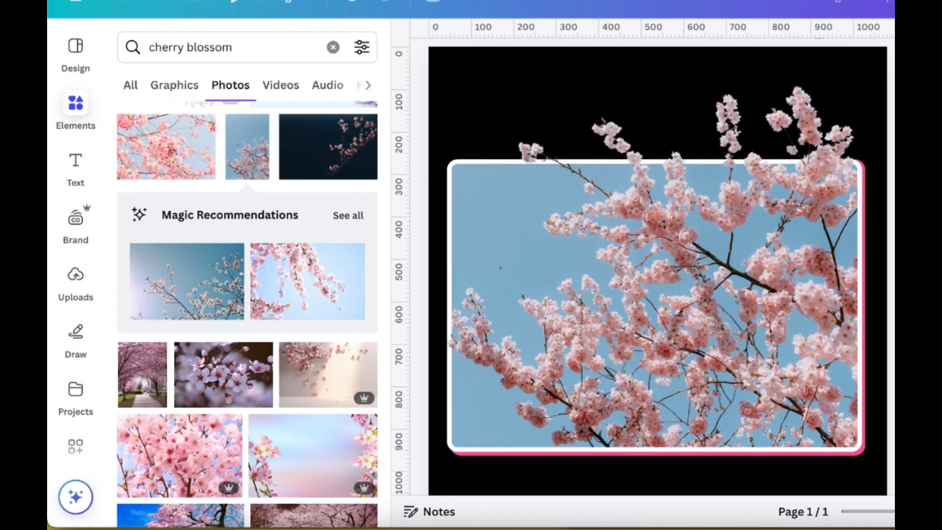
{"action": "scroll", "coordinate": [657, 275], "scroll_direction": "down", "scroll_amount": 3}
{"action": "scroll", "coordinate": [657, 274], "scroll_direction": "up", "scroll_amount": 3}
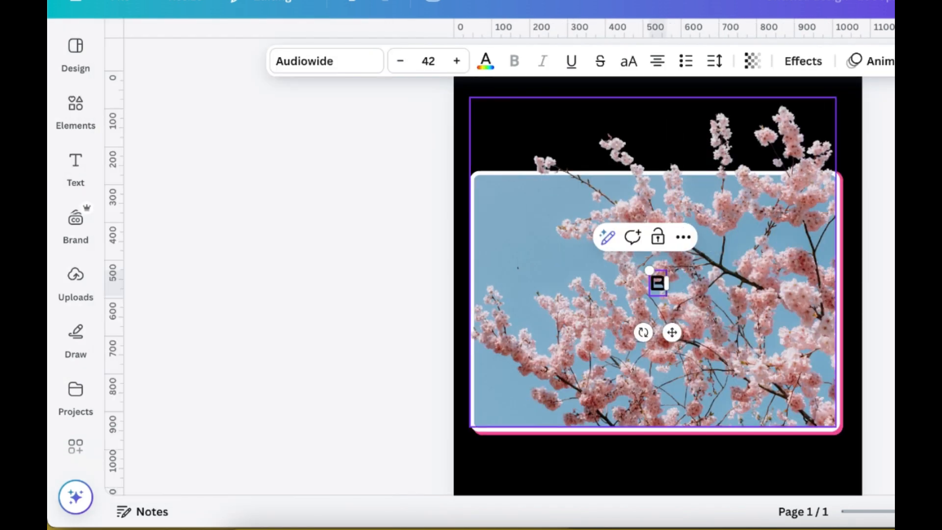
{"action": "type", "text": "LOSSOM"}
{"action": "key", "text": "Escape"}
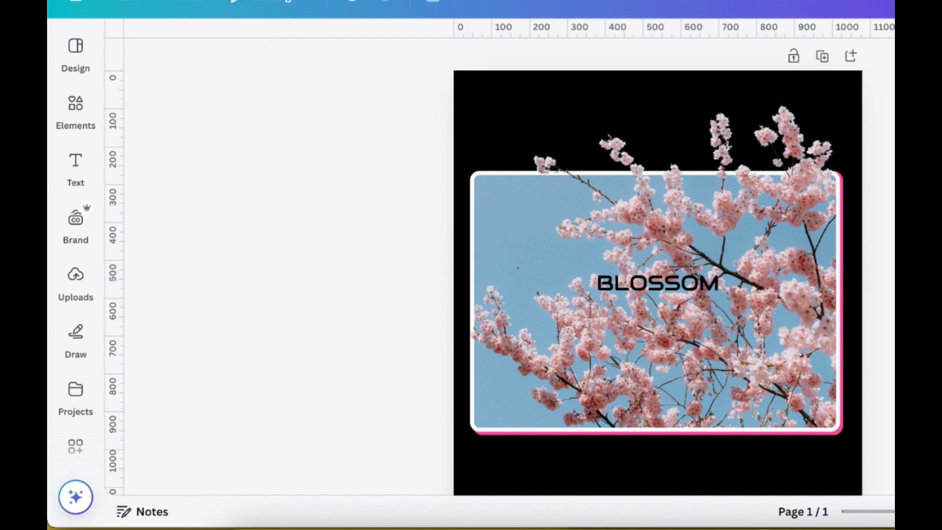
Step: Change the font of the BLOSSOM text to File
{"action": "left_click", "coordinate": [657, 282]}
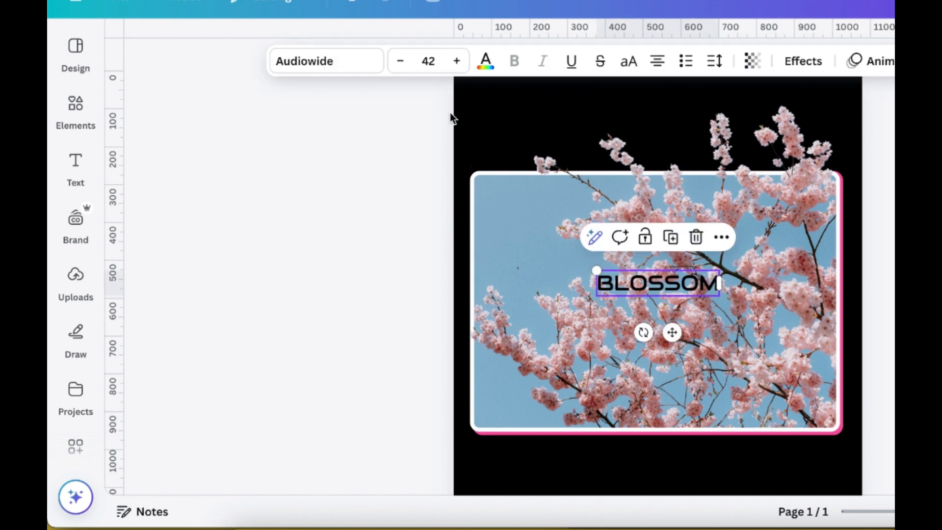
{"action": "left_click", "coordinate": [362, 60]}
{"action": "left_click", "coordinate": [198, 123]}
{"action": "type", "text": "file"}
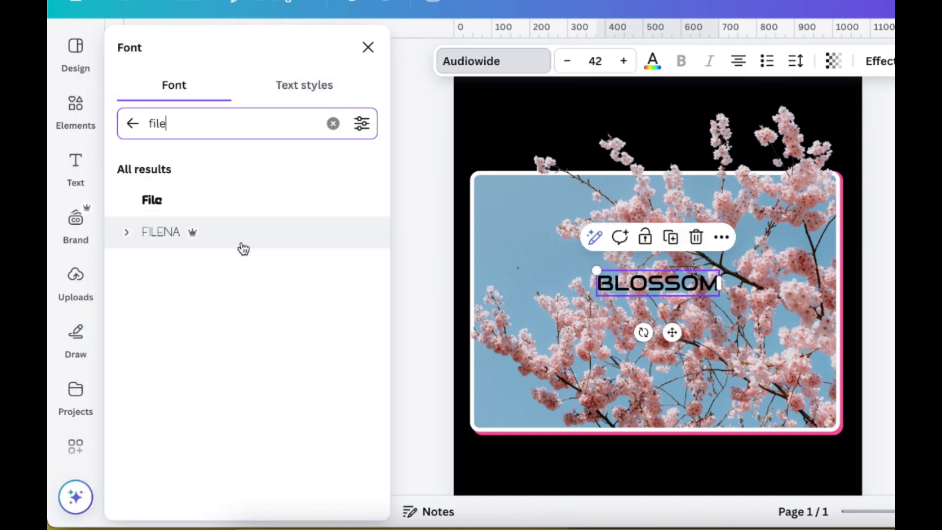
{"action": "left_click", "coordinate": [236, 200]}
{"action": "left_click", "coordinate": [421, 265]}
Step: Colour the BLOSSOM text with the pink from the document colours
{"action": "left_click", "coordinate": [652, 280]}
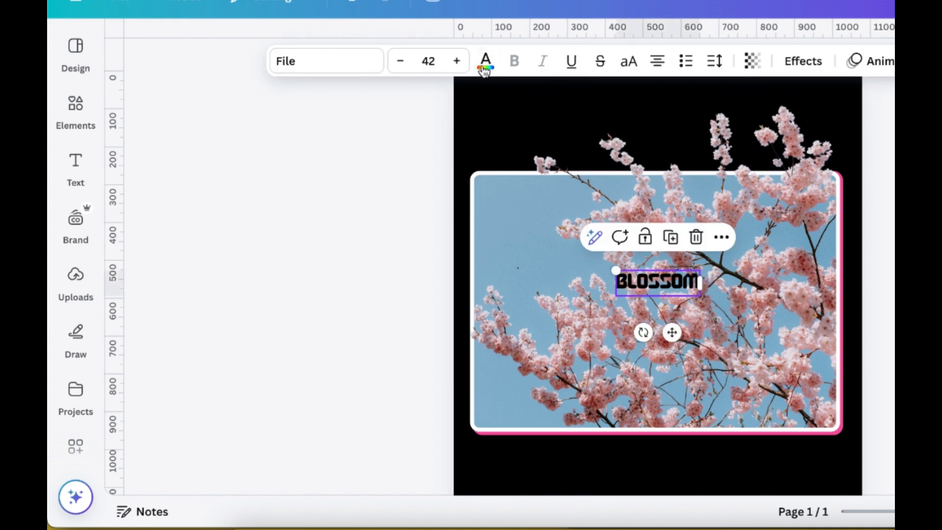
{"action": "left_click", "coordinate": [486, 61]}
{"action": "left_click", "coordinate": [225, 167]}
Step: Enlarge the BLOSSOM text to about size 111 and move it above the photo frame, across the protruding branches
{"action": "left_click_drag", "start_coordinate": [615, 271], "coordinate": [462, 225]}
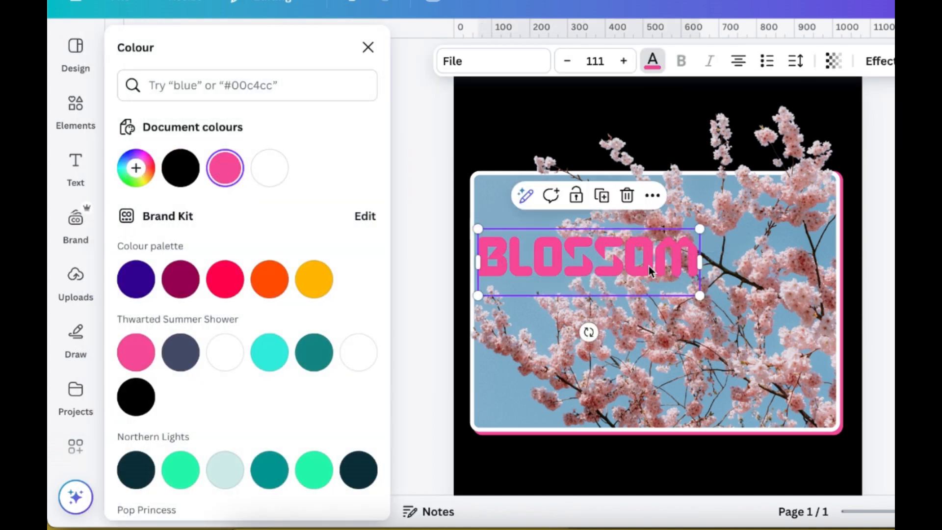
{"action": "left_click", "coordinate": [650, 267]}
{"action": "left_click_drag", "start_coordinate": [649, 267], "coordinate": [657, 152]}
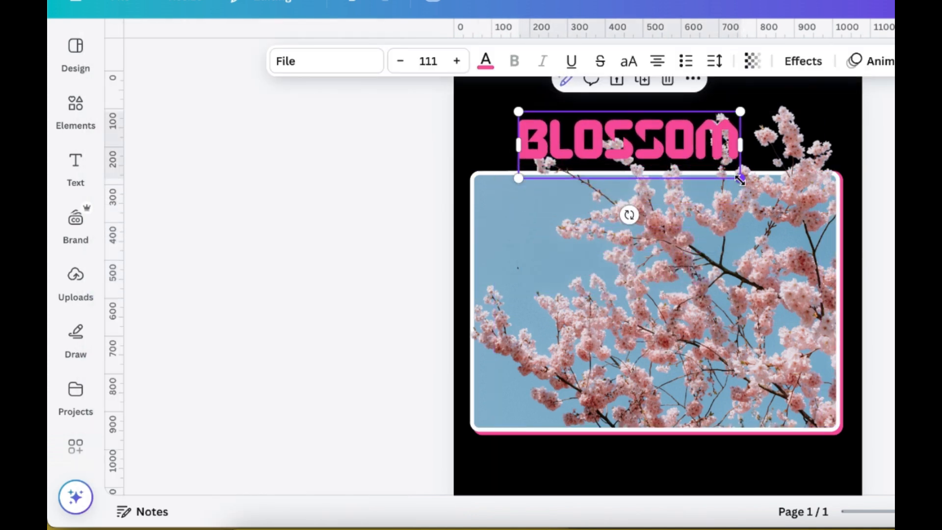
Step: Enlarge the BLOSSOM text to about size 157 across the frame's upper edge and place a duplicate slightly offset over it
{"action": "left_click_drag", "start_coordinate": [741, 175], "coordinate": [814, 201]}
{"action": "left_click_drag", "start_coordinate": [519, 201], "coordinate": [500, 207]}
{"action": "key", "text": "super+d"}
{"action": "left_click_drag", "start_coordinate": [674, 165], "coordinate": [661, 154]}
{"action": "scroll", "coordinate": [660, 156], "scroll_direction": "up", "scroll_amount": 5}
{"action": "left_click_drag", "start_coordinate": [790, 147], "coordinate": [787, 157]}
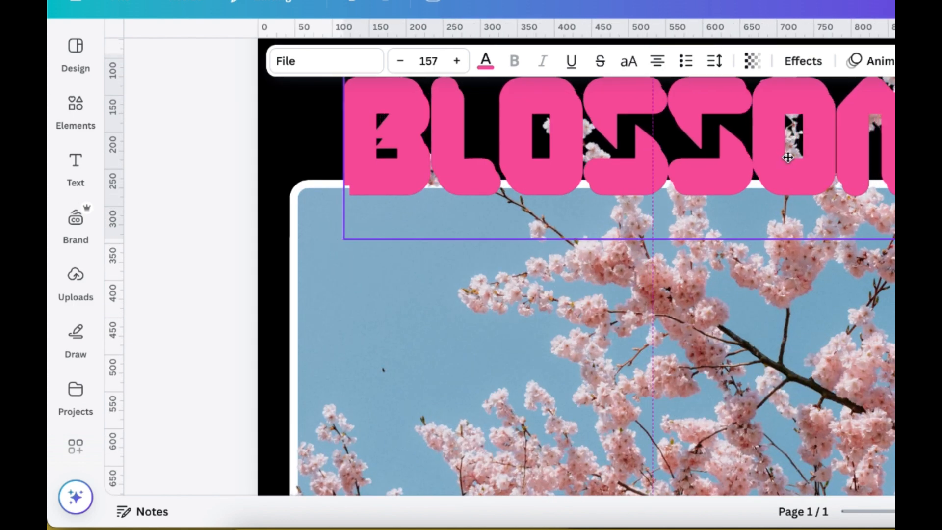
Step: Colour the offset copy of the BLOSSOM text white
{"action": "left_click", "coordinate": [486, 61]}
{"action": "left_click", "coordinate": [270, 168]}
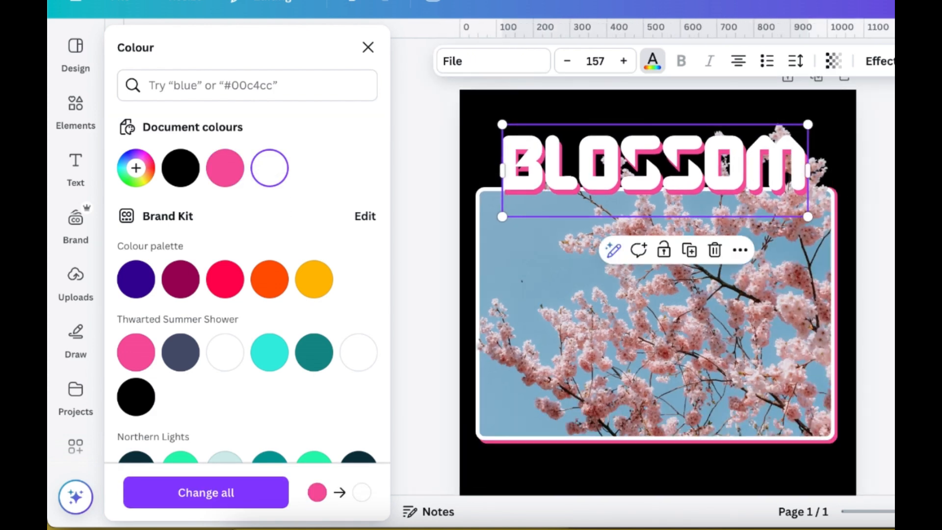
{"action": "key", "text": "Escape"}
Step: Group the white and pink BLOSSOM texts and move the group behind the cut-out branches
{"action": "left_click", "coordinate": [726, 173]}
{"action": "key", "text": "alt+1"}
{"action": "left_click", "coordinate": [275, 237], "text": "shift"}
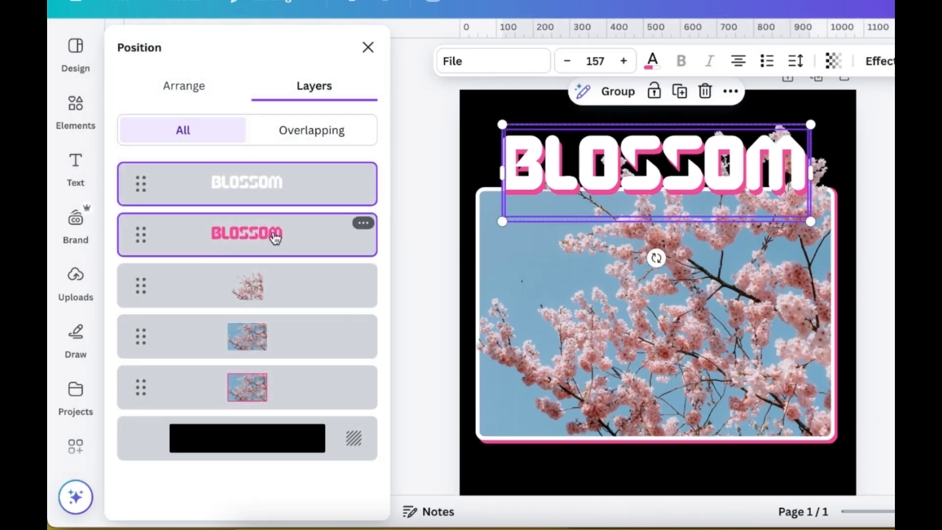
{"action": "left_click", "coordinate": [618, 91]}
{"action": "left_click_drag", "start_coordinate": [275, 183], "coordinate": [290, 275]}
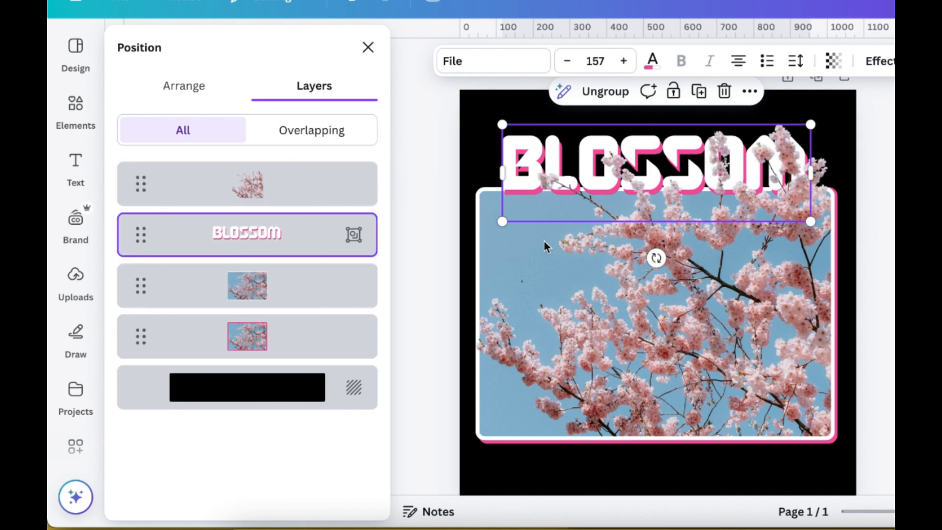
{"action": "key", "text": "Escape"}
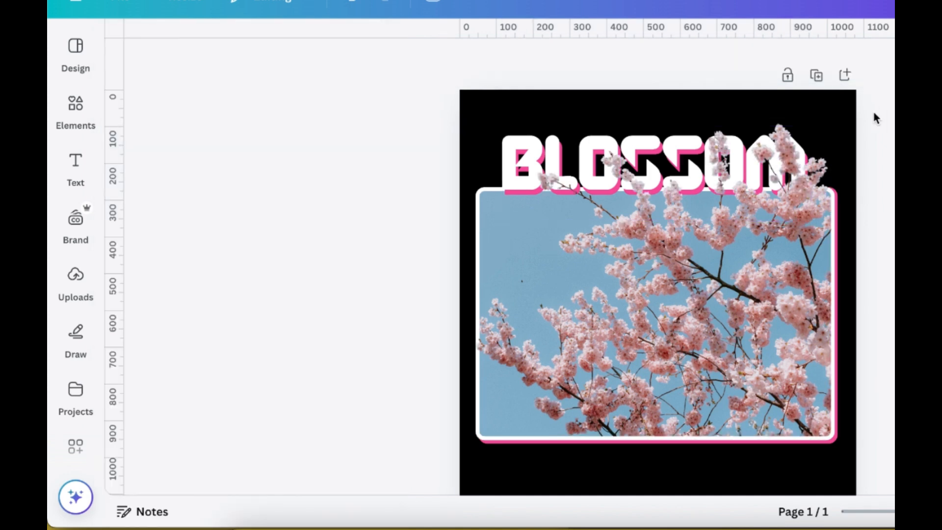
Step: Search the elements for "shape", add a square to the page and set its corner rounding to 25
{"action": "left_click", "coordinate": [768, 224]}
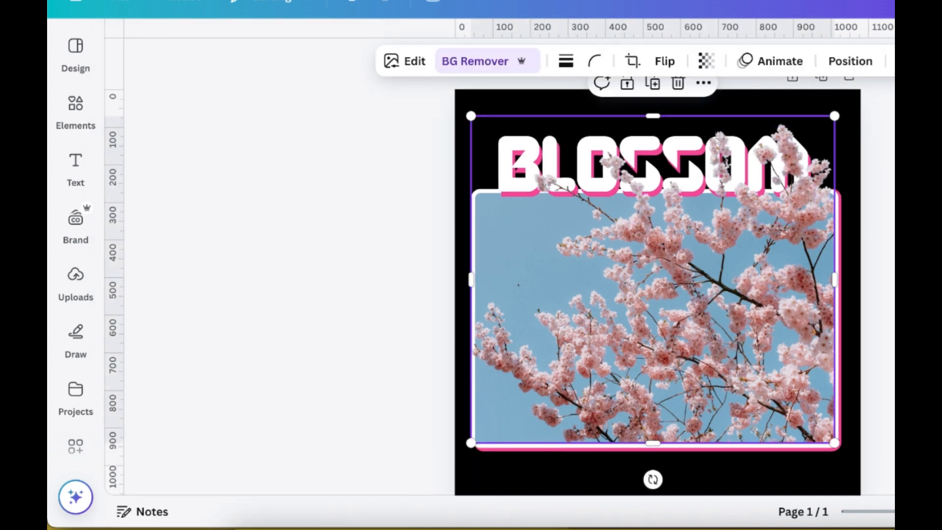
{"action": "left_click", "coordinate": [75, 111]}
{"action": "left_click", "coordinate": [267, 50]}
{"action": "key", "text": "ctrl+a"}
{"action": "type", "text": "shape"}
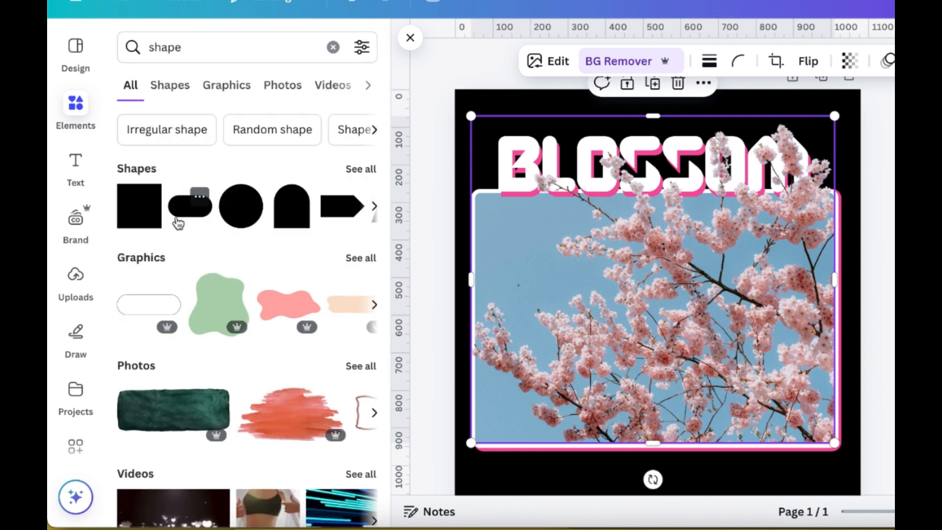
{"action": "left_click", "coordinate": [138, 206]}
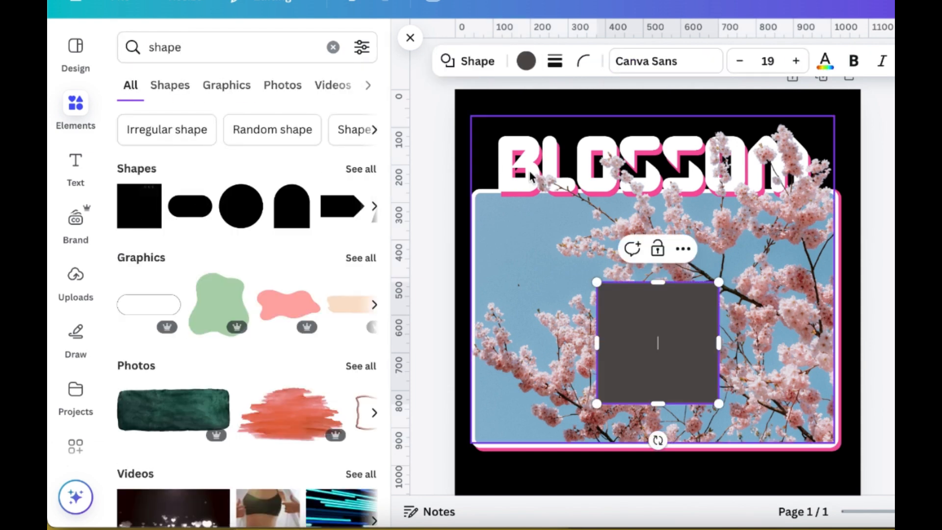
{"action": "left_click", "coordinate": [583, 61]}
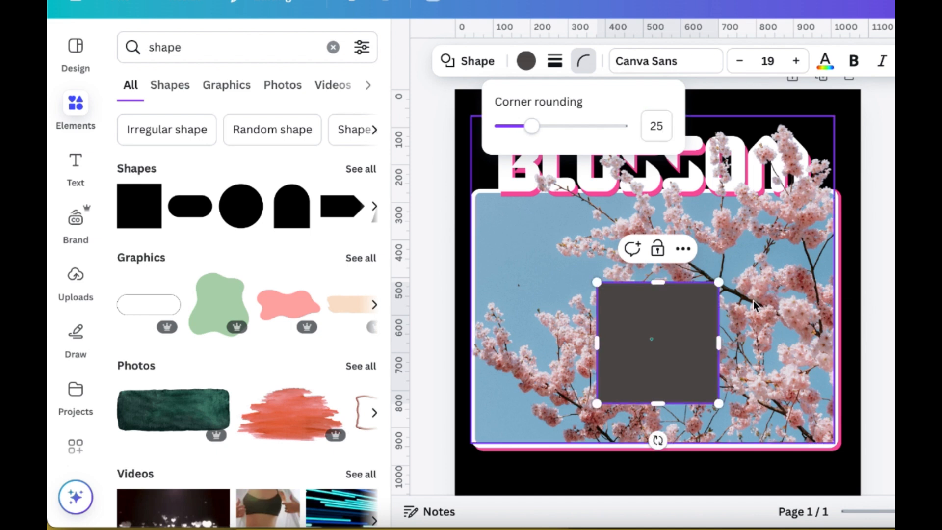
{"action": "left_click", "coordinate": [843, 303]}
{"action": "left_click", "coordinate": [685, 342]}
Step: Colour the square black and stretch it into a wide rectangle covering the BLOSSOM title
{"action": "left_click", "coordinate": [523, 64]}
{"action": "left_click", "coordinate": [224, 168]}
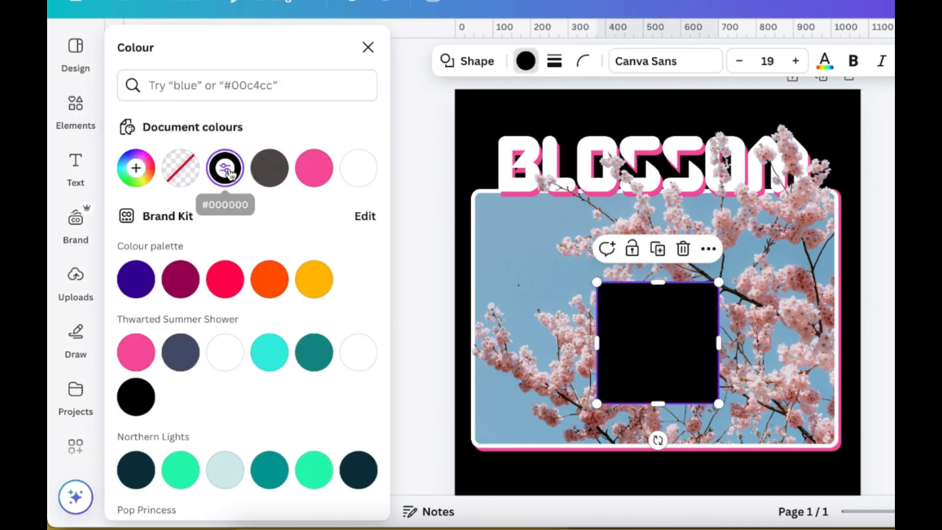
{"action": "left_click_drag", "start_coordinate": [663, 332], "coordinate": [555, 159]}
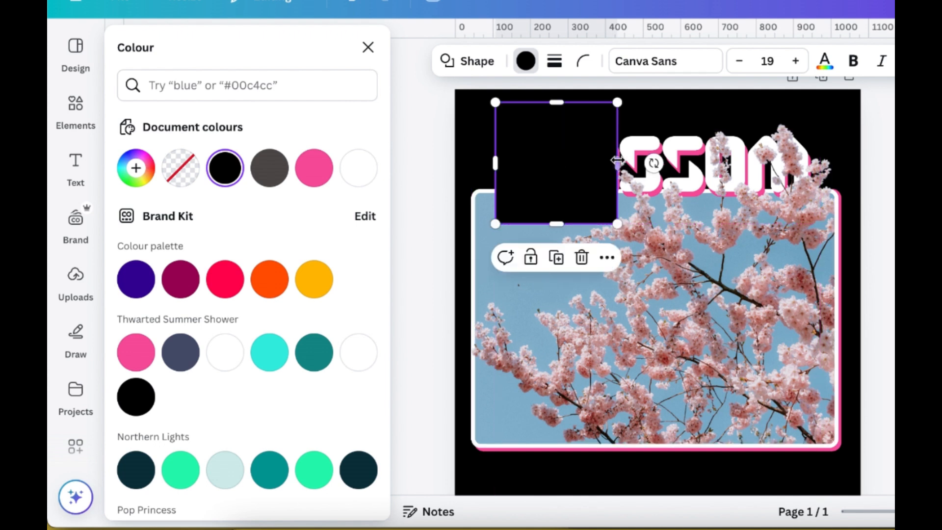
{"action": "left_click_drag", "start_coordinate": [617, 162], "coordinate": [804, 162]}
{"action": "left_click_drag", "start_coordinate": [654, 102], "coordinate": [654, 135]}
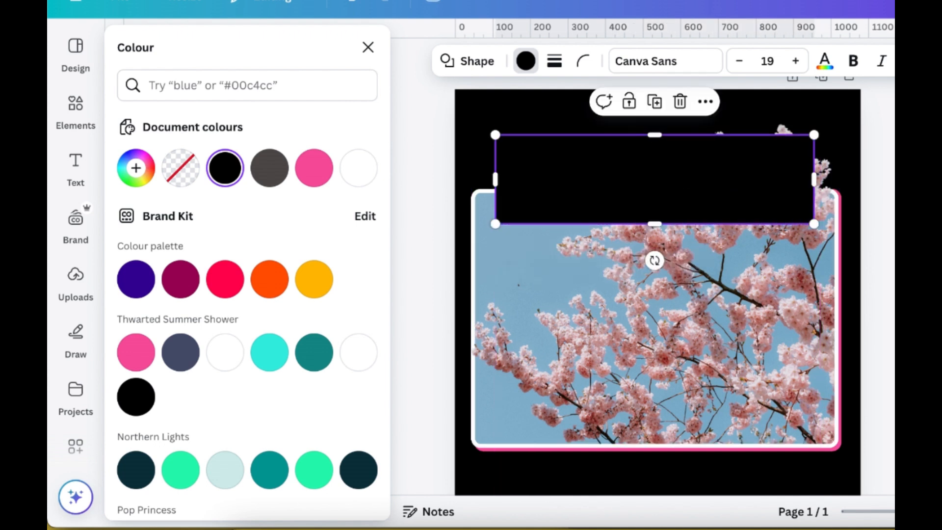
Step: Move the black rectangle behind the BLOSSOM group and shift it slightly upwards
{"action": "key", "text": "alt+1"}
{"action": "left_click_drag", "start_coordinate": [303, 191], "coordinate": [304, 304]}
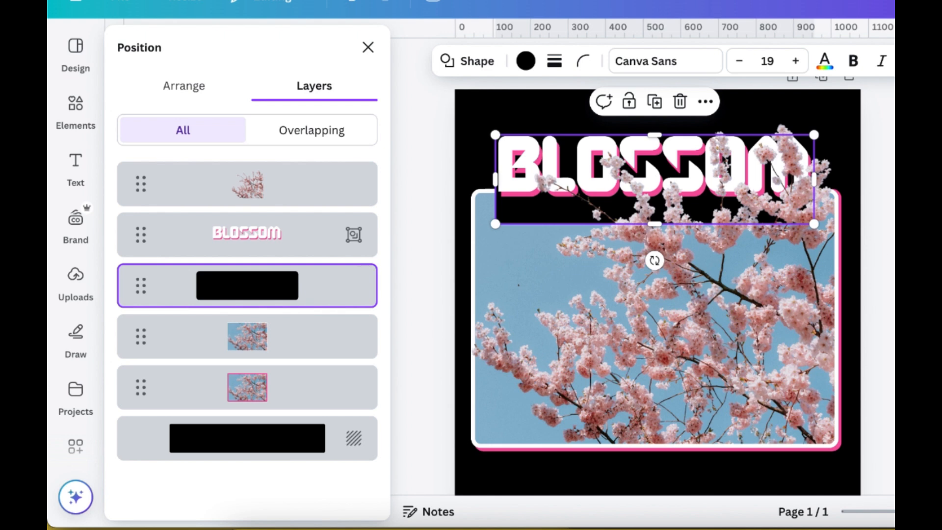
{"action": "key", "text": "Escape"}
{"action": "left_click", "coordinate": [755, 185]}
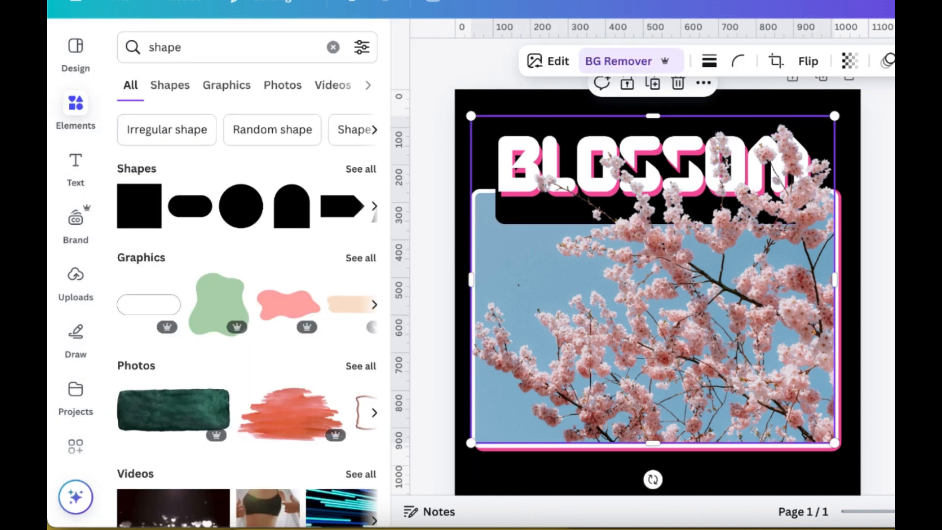
{"action": "key", "text": "alt+1"}
{"action": "left_click", "coordinate": [268, 287]}
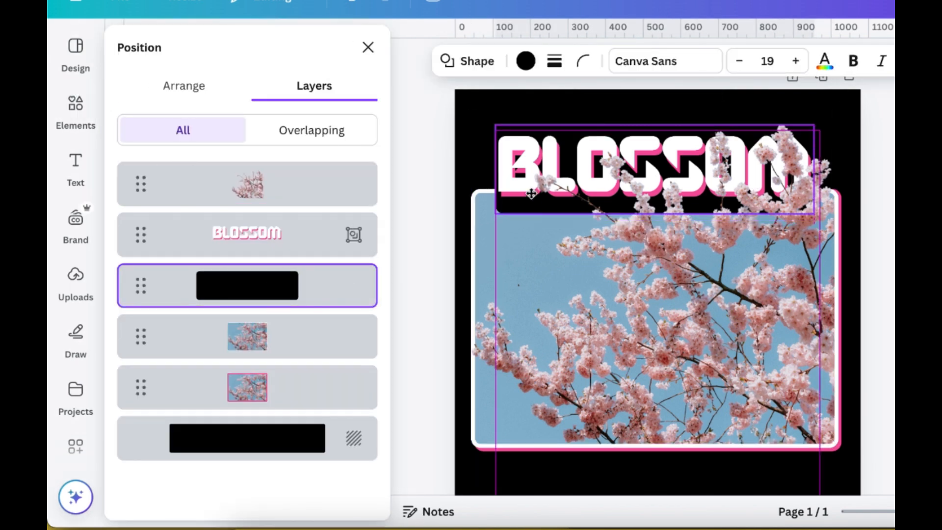
Step: Shrink the BLOSSOM group to size 155 and reposition it over the black rectangle
{"action": "left_click", "coordinate": [277, 238]}
{"action": "left_click_drag", "start_coordinate": [498, 124], "coordinate": [502, 126]}
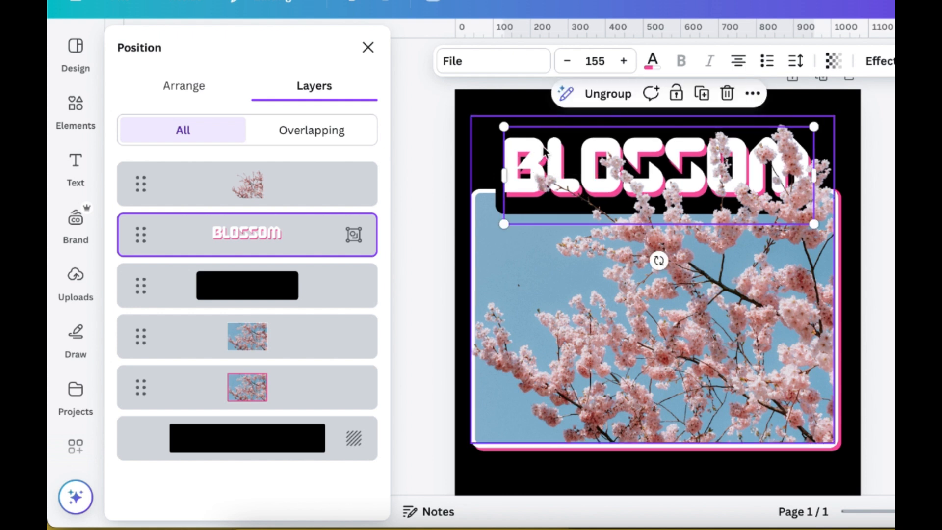
{"action": "left_click_drag", "start_coordinate": [543, 151], "coordinate": [538, 155]}
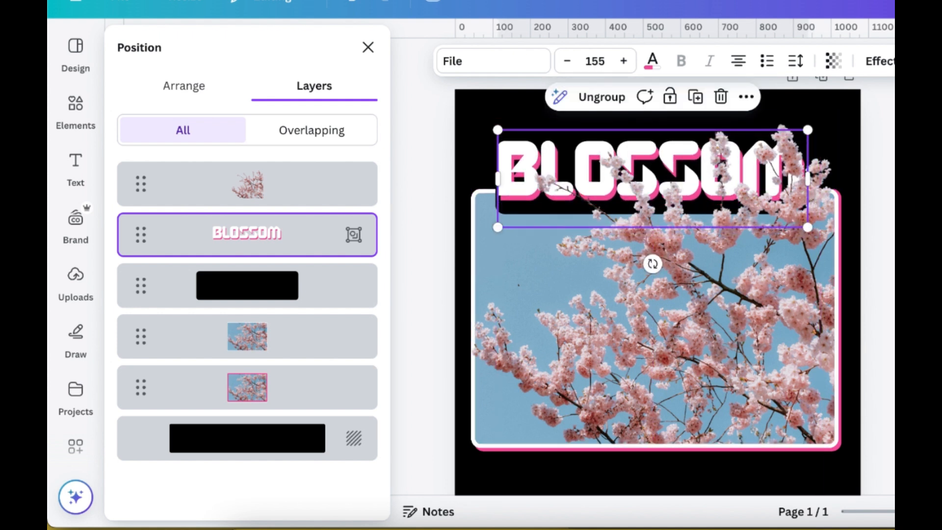
{"action": "left_click_drag", "start_coordinate": [596, 147], "coordinate": [595, 152]}
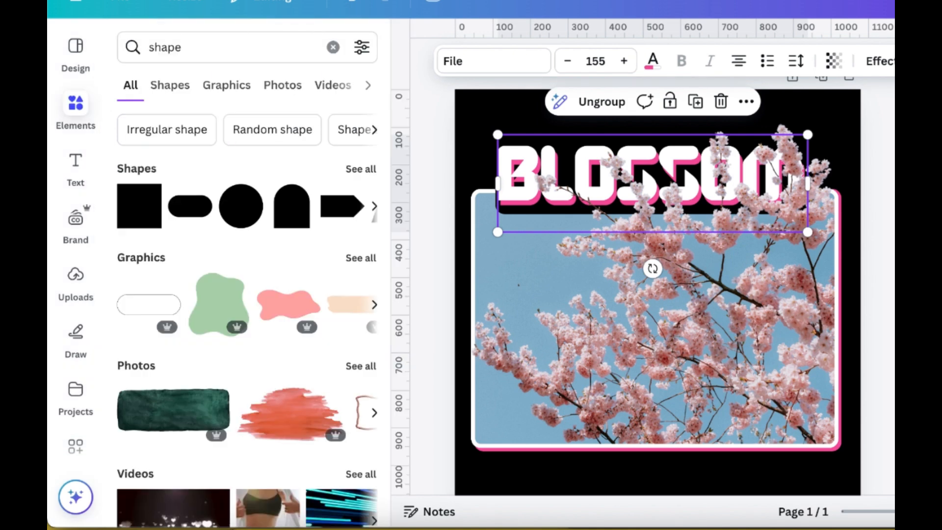
{"action": "key", "text": "Escape"}
Step: Examine how the BLOSSOM title, its black backing and the overlapping branches sit against the photo frame
{"action": "scroll", "coordinate": [654, 155], "scroll_direction": "up", "scroll_amount": 3}
{"action": "scroll", "coordinate": [653, 266], "scroll_direction": "down", "scroll_amount": 3}
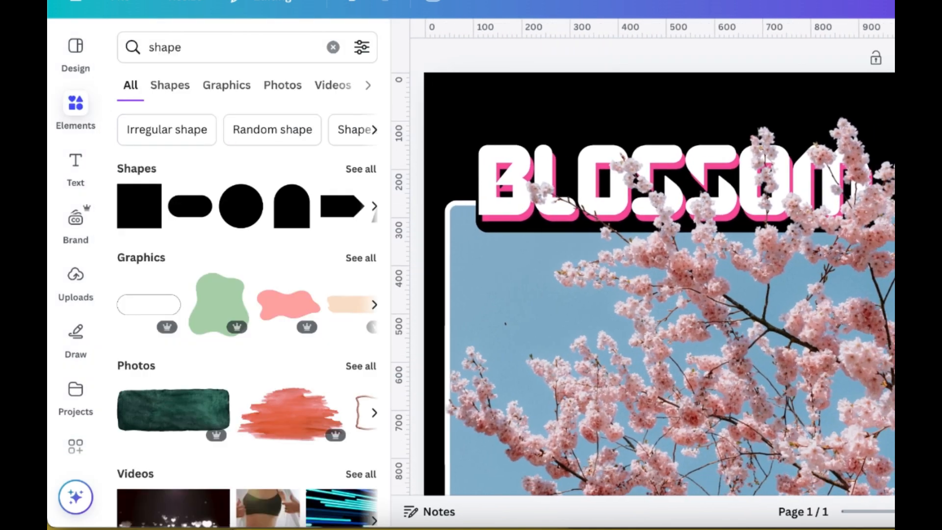
{"action": "left_click", "coordinate": [751, 307]}
{"action": "key", "text": "Escape"}
{"action": "scroll", "coordinate": [656, 211], "scroll_direction": "down", "scroll_amount": 2}
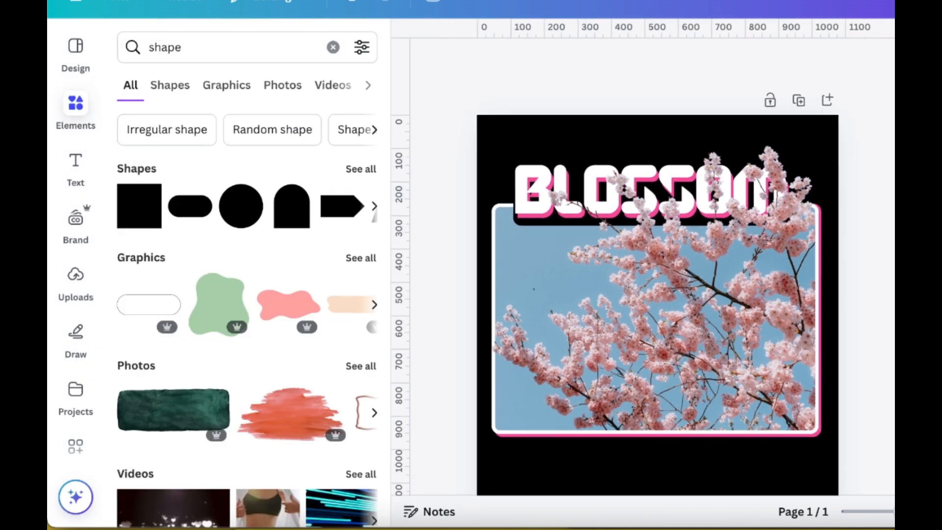
{"action": "scroll", "coordinate": [657, 257], "scroll_direction": "up", "scroll_amount": 1}
{"action": "scroll", "coordinate": [658, 266], "scroll_direction": "down", "scroll_amount": 2}
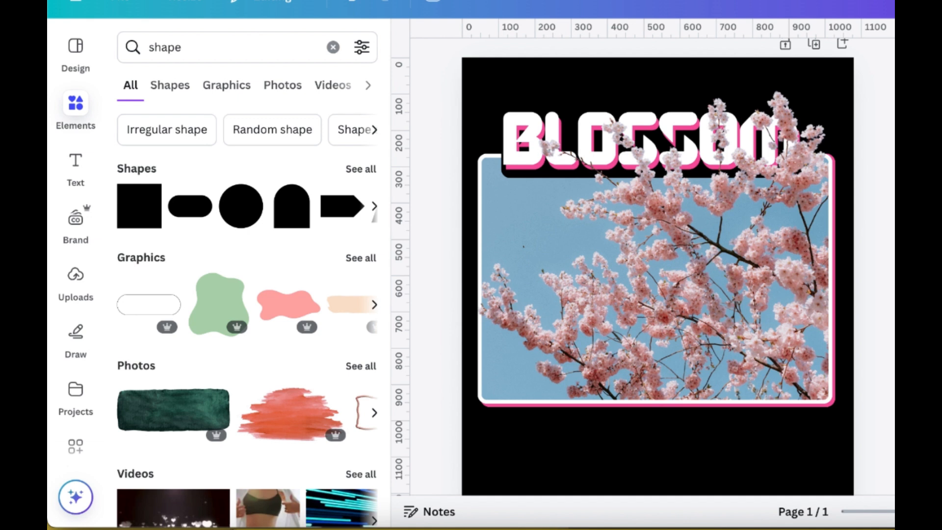
{"action": "scroll", "coordinate": [633, 249], "scroll_direction": "up", "scroll_amount": 1}
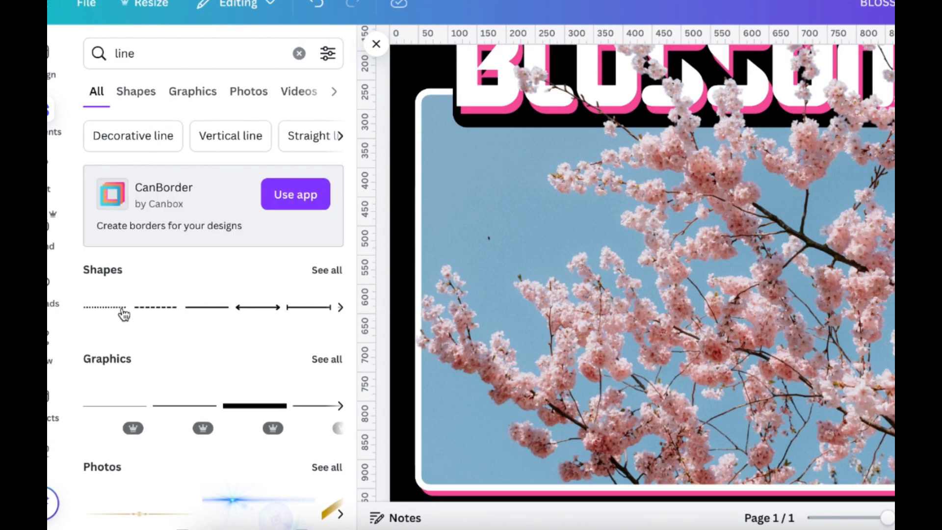
Step: Add a solid straight line and set its weight to 11 to match the photo frame's white border
{"action": "left_click", "coordinate": [237, 301]}
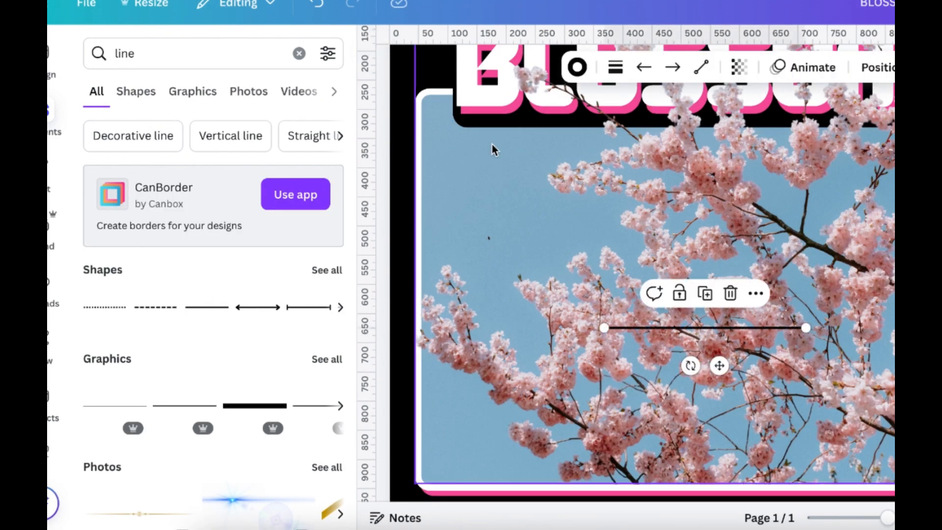
{"action": "left_click", "coordinate": [615, 67]}
{"action": "key", "text": "Escape"}
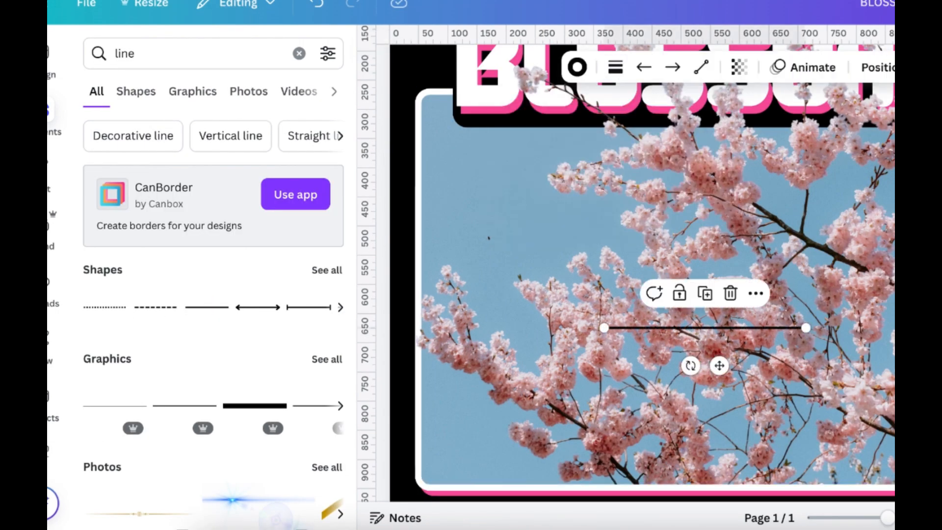
{"action": "left_click", "coordinate": [434, 96]}
{"action": "key", "text": "alt+1"}
{"action": "left_click", "coordinate": [689, 68]}
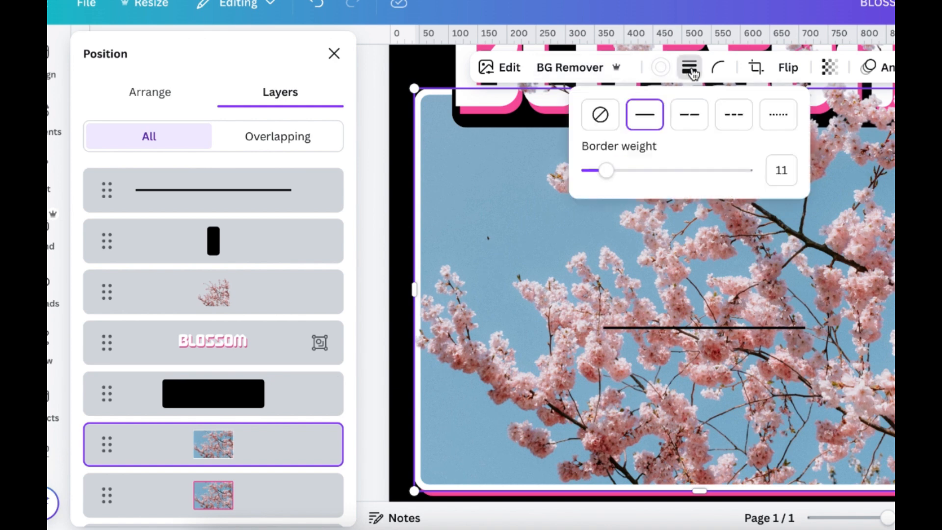
{"action": "left_click", "coordinate": [762, 332]}
{"action": "left_click", "coordinate": [615, 67]}
{"action": "left_click", "coordinate": [708, 205]}
{"action": "type", "text": "11"}
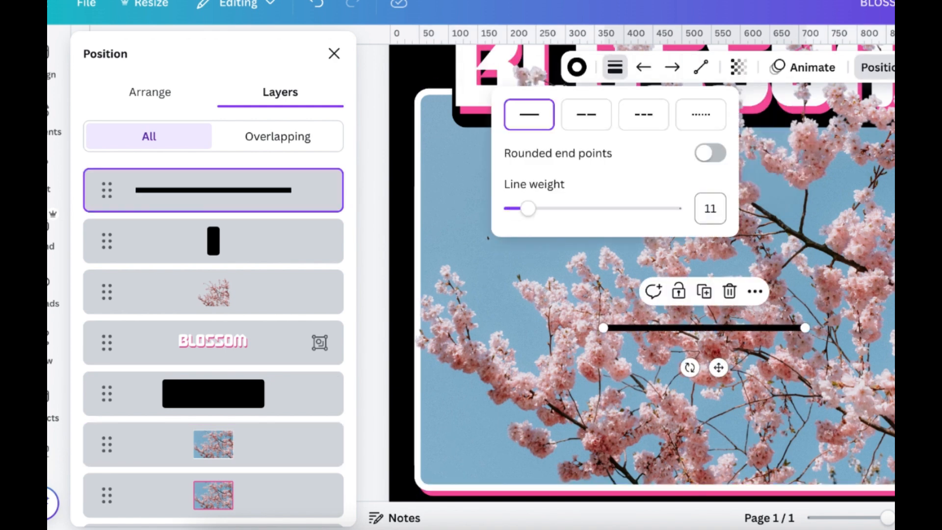
Step: Change the line to the elbowed type and reposition its end points to bend it into a bracket
{"action": "left_click", "coordinate": [701, 68]}
{"action": "left_click", "coordinate": [701, 140]}
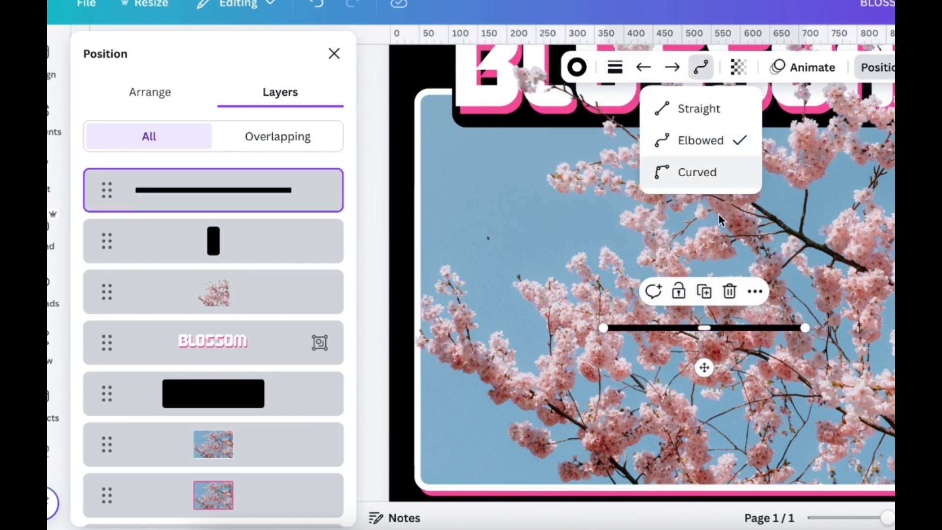
{"action": "left_click", "coordinate": [706, 309]}
{"action": "left_click_drag", "start_coordinate": [804, 324], "coordinate": [805, 290]}
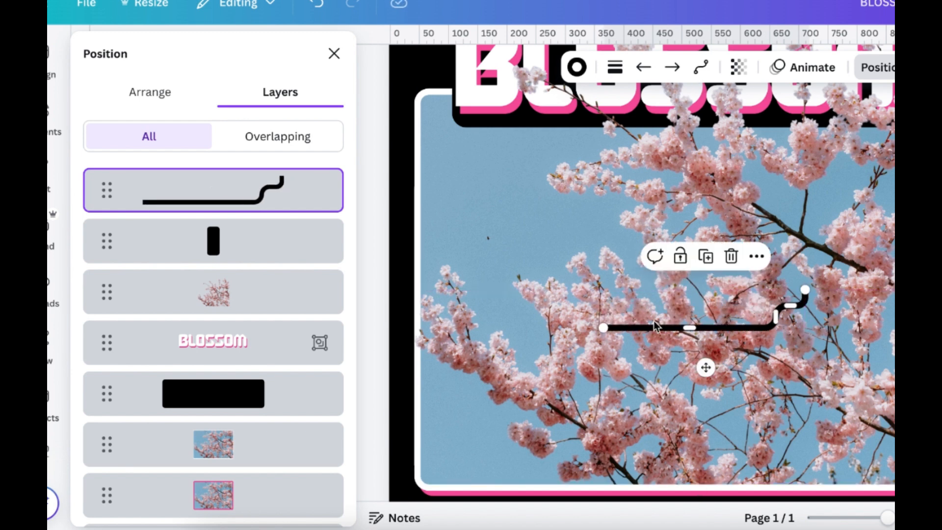
{"action": "left_click_drag", "start_coordinate": [604, 327], "coordinate": [784, 391]}
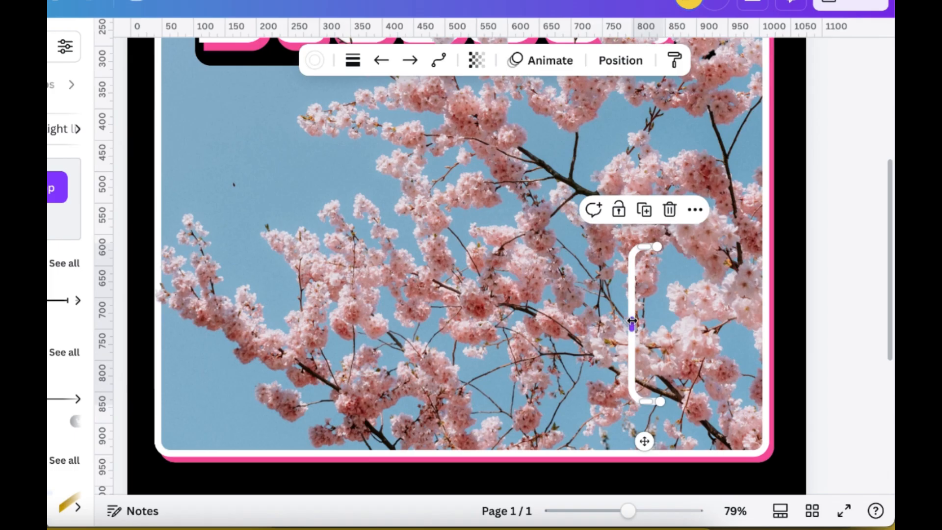
Step: Move the white bracket onto the frame's right edge and bring its upper and lower segments inwards to form a notch outline
{"action": "left_click_drag", "start_coordinate": [634, 326], "coordinate": [742, 323]}
{"action": "left_click_drag", "start_coordinate": [754, 250], "coordinate": [752, 273]}
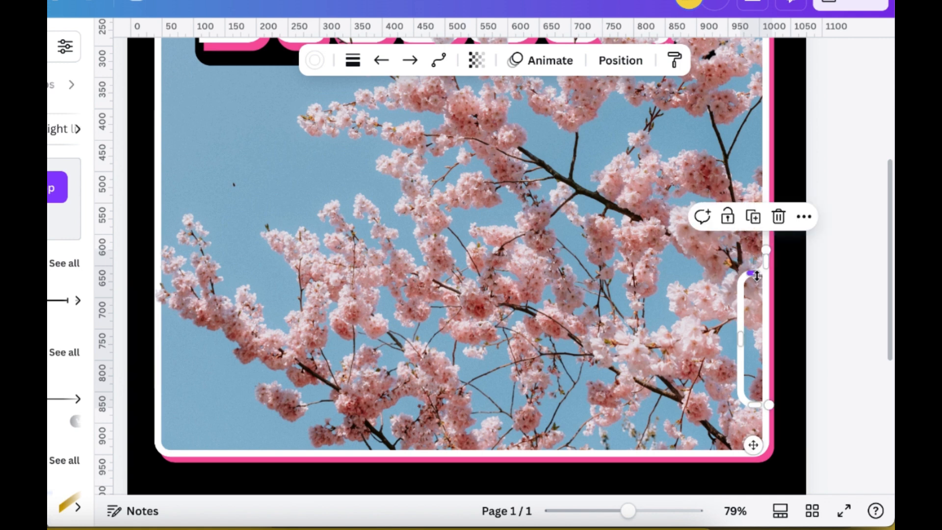
{"action": "left_click_drag", "start_coordinate": [756, 405], "coordinate": [755, 382]}
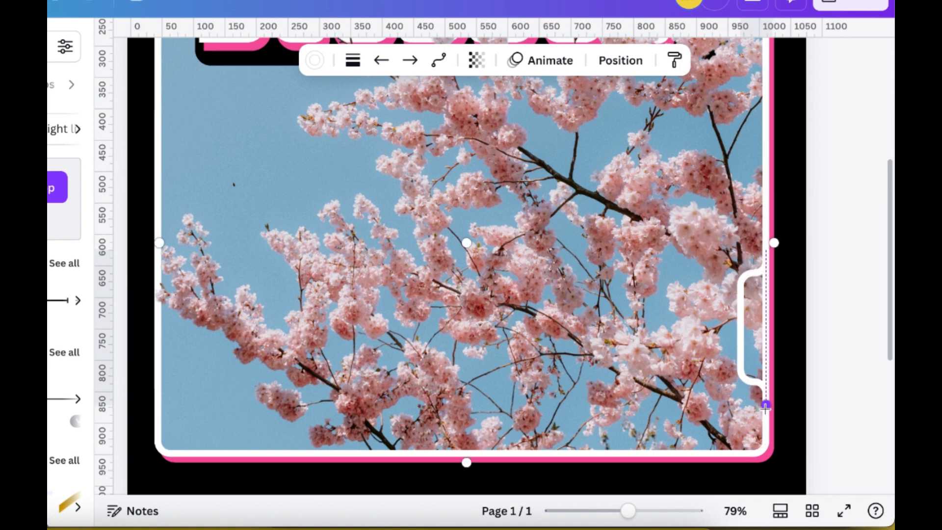
{"action": "left_click", "coordinate": [852, 382]}
{"action": "left_click", "coordinate": [742, 328]}
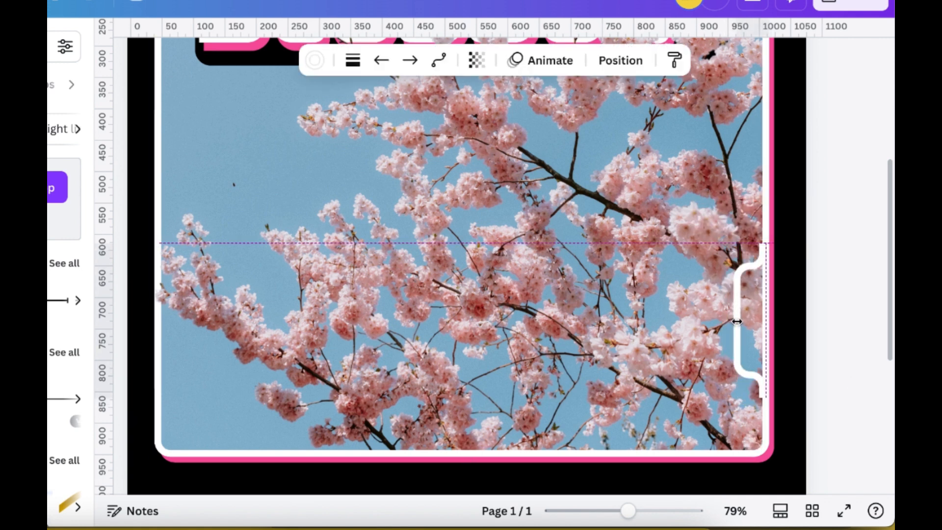
Step: Align the notch outline with the frame's right border and extend its lower end and lower segment downwards
{"action": "left_click", "coordinate": [752, 266]}
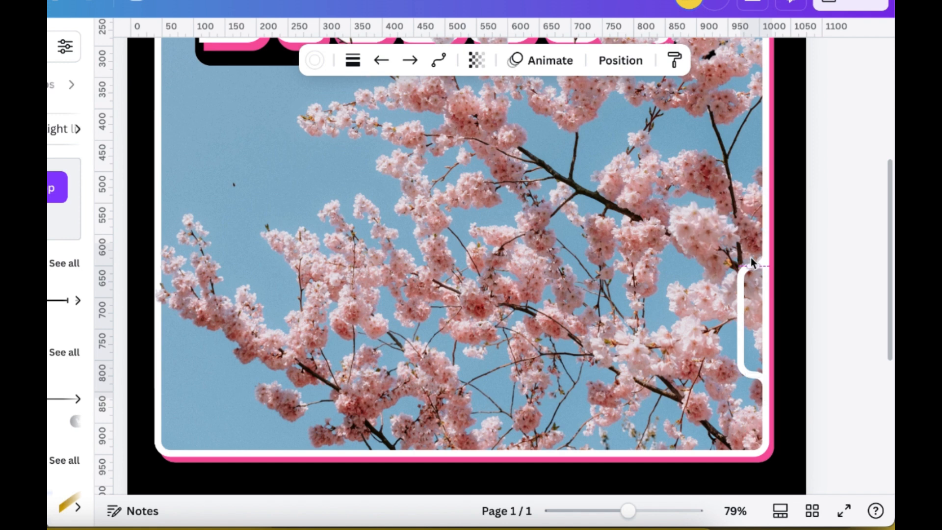
{"action": "left_click_drag", "start_coordinate": [765, 401], "coordinate": [765, 416]}
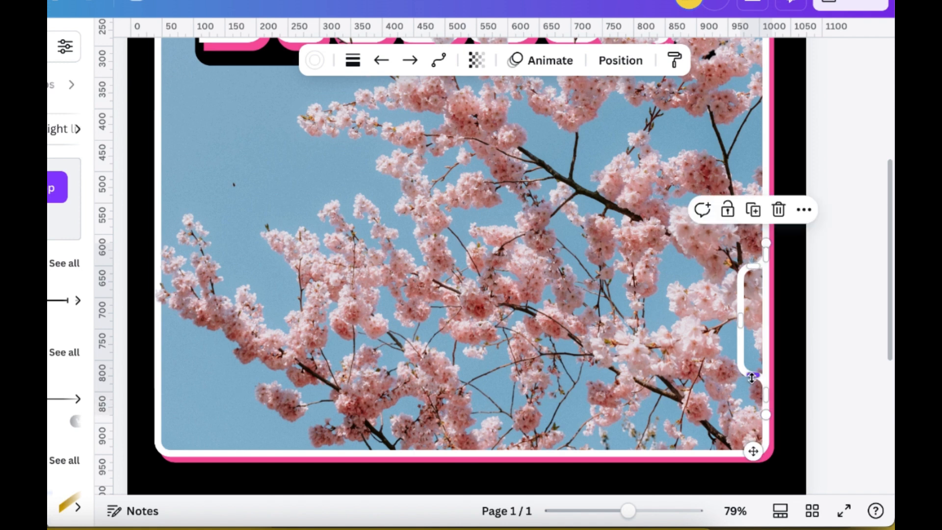
{"action": "left_click_drag", "start_coordinate": [752, 375], "coordinate": [751, 401]}
{"action": "left_click", "coordinate": [823, 340]}
{"action": "scroll", "coordinate": [824, 343], "scroll_direction": "up", "scroll_amount": 1}
{"action": "left_click", "coordinate": [756, 330]}
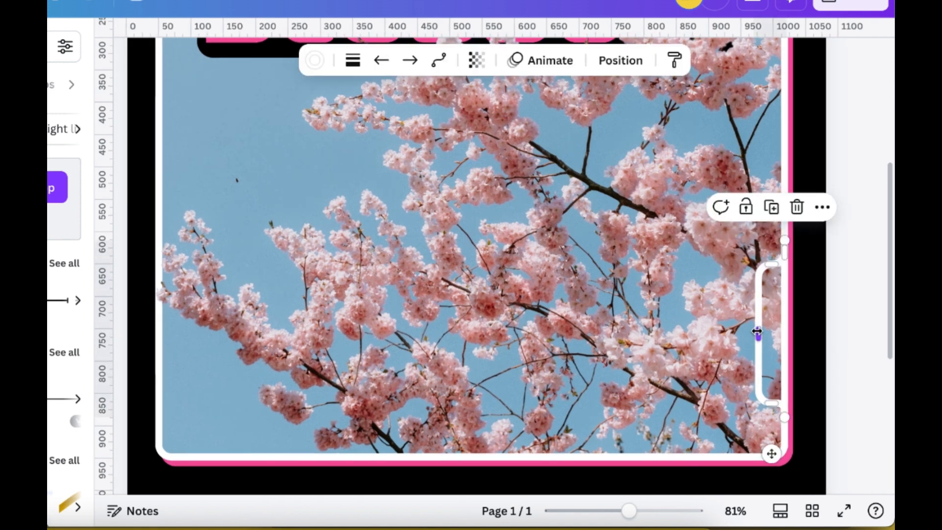
Step: Recolour the duplicate notch outline pink, layer it behind the white one and fine-tune its offset as a shadow
{"action": "left_click", "coordinate": [315, 60]}
{"action": "left_click", "coordinate": [58, 149]}
{"action": "left_click", "coordinate": [620, 60]}
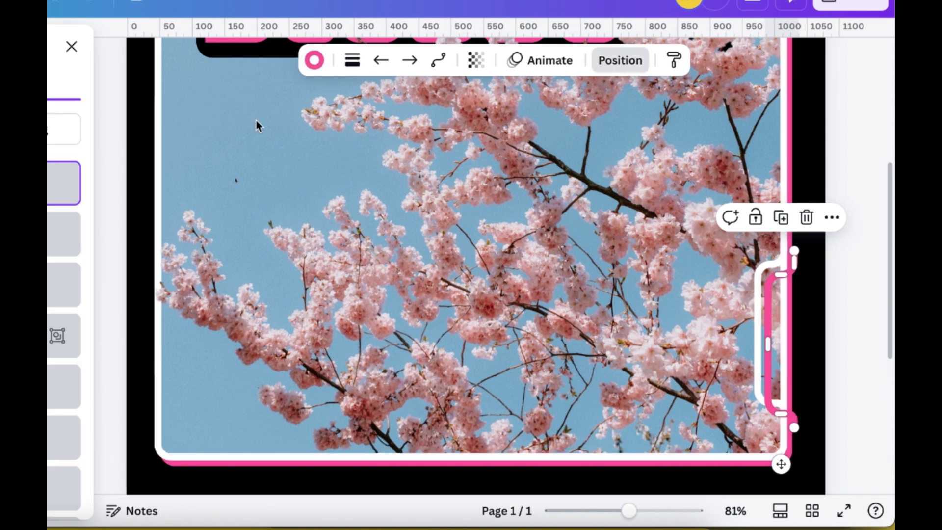
{"action": "left_click_drag", "start_coordinate": [780, 464], "coordinate": [781, 466]}
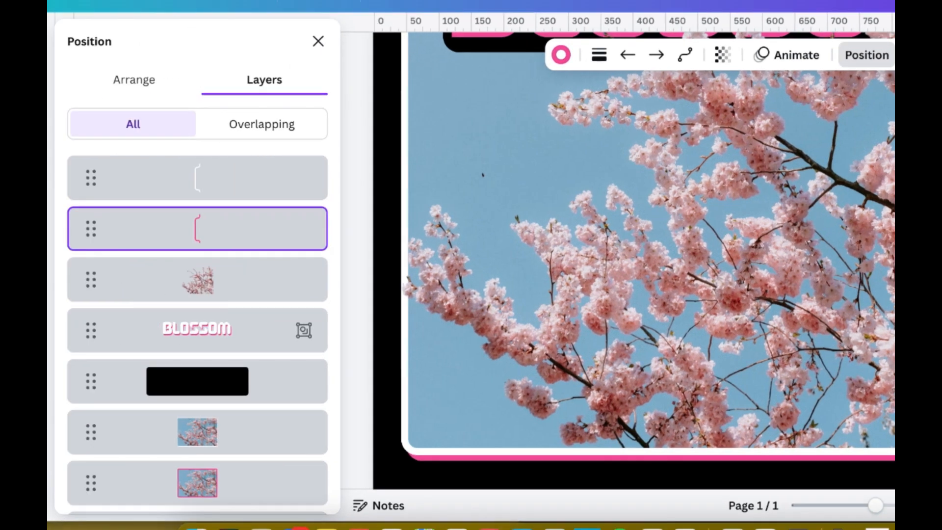
{"action": "left_click", "coordinate": [847, 461]}
Step: Search the elements for "shape" and add a square to the design
{"action": "left_click", "coordinate": [117, 41]}
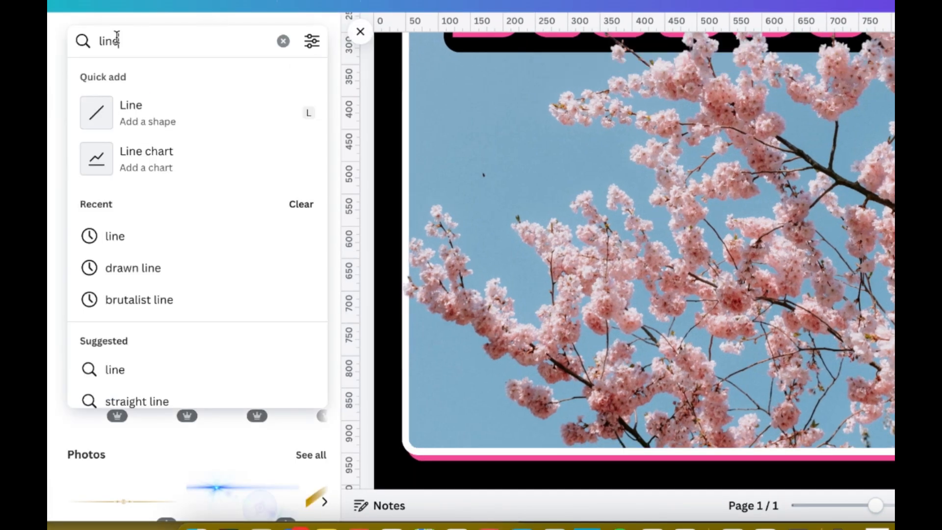
{"action": "key", "text": "BackSpace"}
{"action": "key", "text": "BackSpace"}
{"action": "key", "text": "BackSpace"}
{"action": "key", "text": "BackSpace"}
{"action": "type", "text": "shape"}
{"action": "key", "text": "Return"}
{"action": "left_click", "coordinate": [92, 216]}
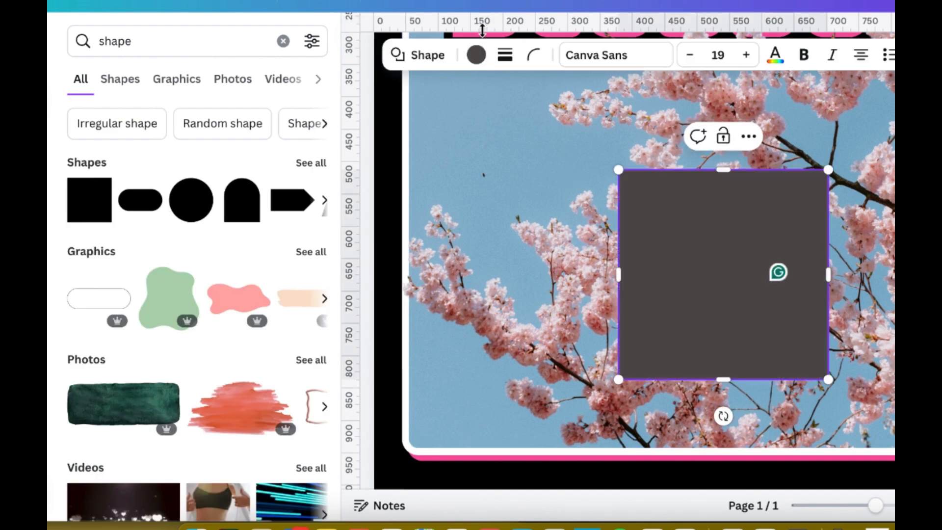
Step: Fill the square with black and set its corner rounding to 25
{"action": "left_click", "coordinate": [476, 55]}
{"action": "left_click", "coordinate": [101, 157]}
{"action": "left_click", "coordinate": [534, 54]}
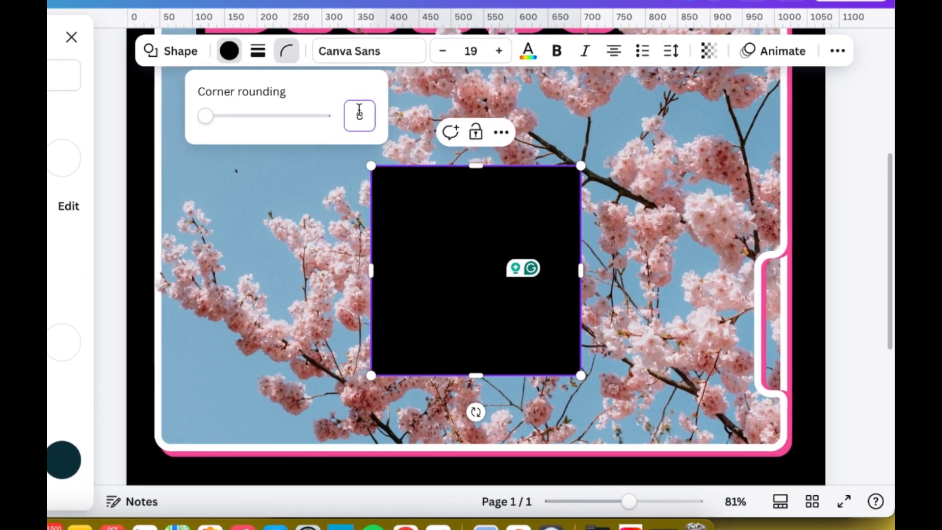
{"action": "type", "text": "25"}
{"action": "key", "text": "Return"}
{"action": "left_click", "coordinate": [852, 246]}
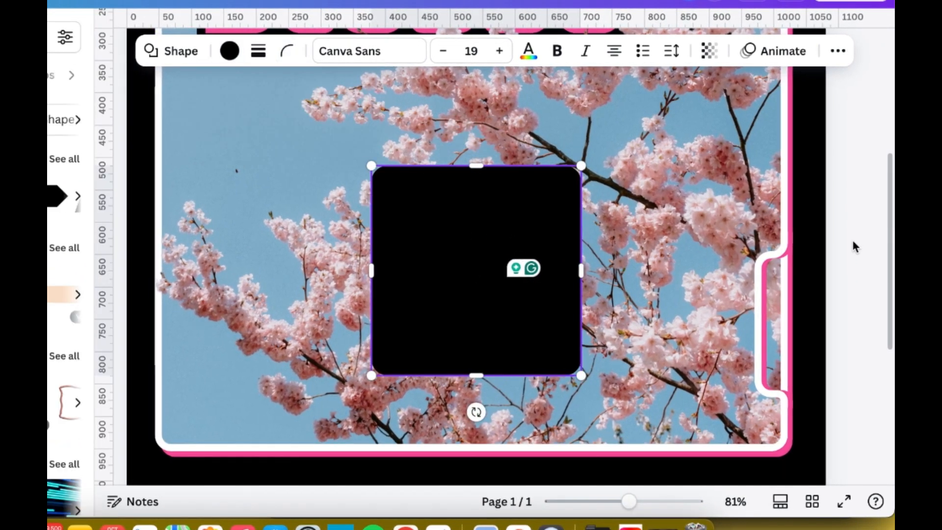
Step: Move the black square over the notch, shorten it to the notch's height and layer it behind both notch outlines
{"action": "left_click_drag", "start_coordinate": [441, 254], "coordinate": [820, 341]}
{"action": "scroll", "coordinate": [855, 421], "scroll_direction": "down", "scroll_amount": 1}
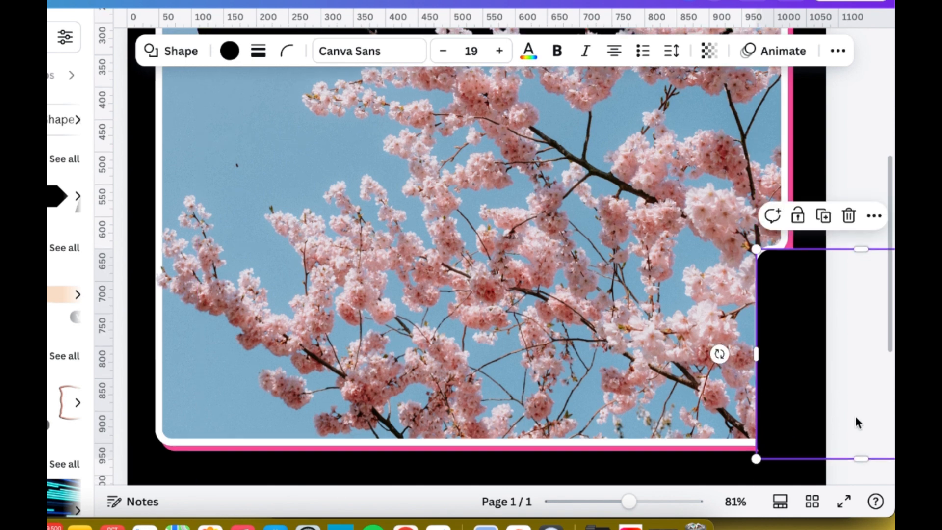
{"action": "left_click_drag", "start_coordinate": [860, 456], "coordinate": [862, 389]}
{"action": "left_click", "coordinate": [837, 51]}
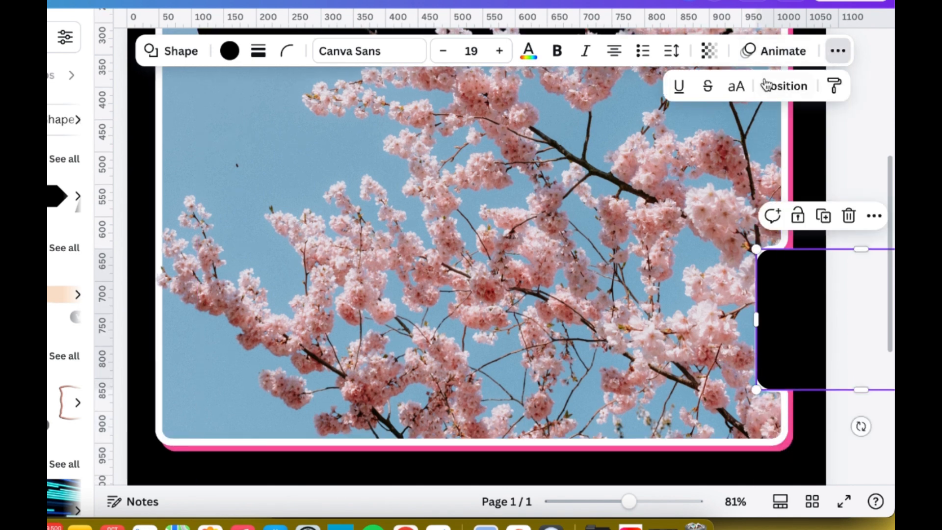
{"action": "left_click", "coordinate": [782, 84]}
{"action": "left_click_drag", "start_coordinate": [64, 289], "coordinate": [64, 276]}
{"action": "left_click", "coordinate": [855, 158]}
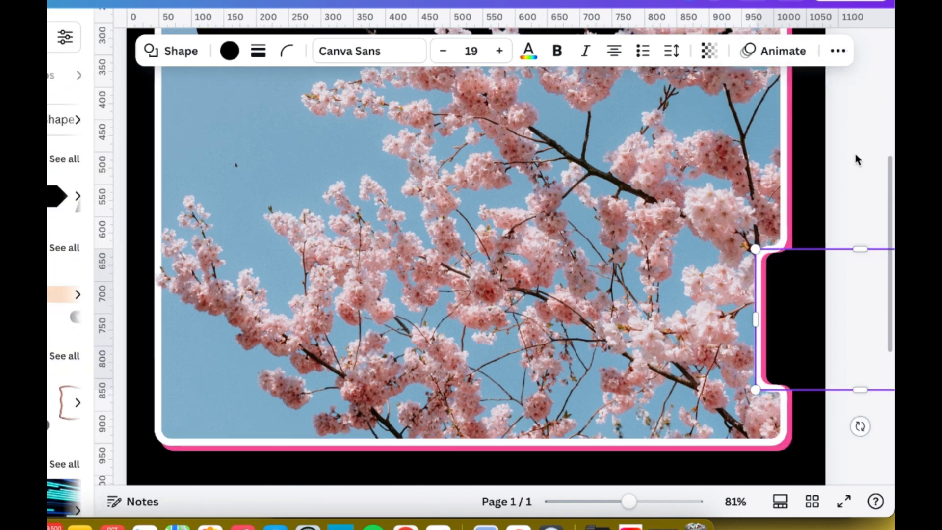
Step: Duplicate the black cut-out shape, shift the copy outwards to the frame's pink edge and extend it above and below the notch
{"action": "left_click", "coordinate": [824, 272]}
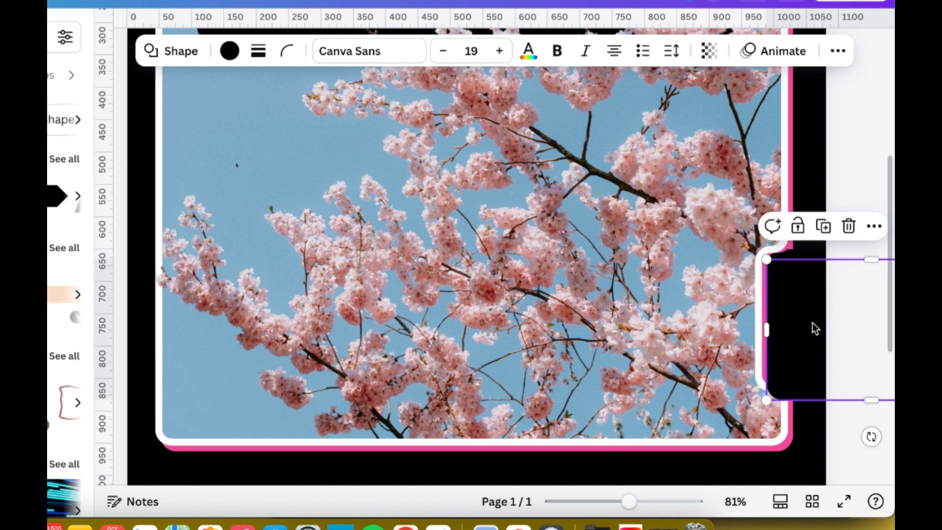
{"action": "left_click_drag", "start_coordinate": [861, 249], "coordinate": [867, 220]}
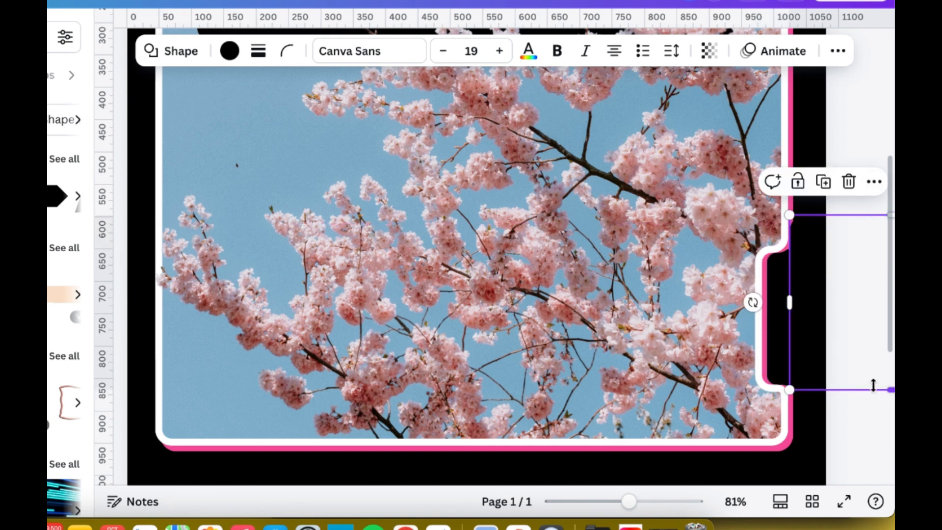
{"action": "left_click_drag", "start_coordinate": [888, 391], "coordinate": [884, 444]}
{"action": "left_click_drag", "start_coordinate": [814, 370], "coordinate": [815, 374]}
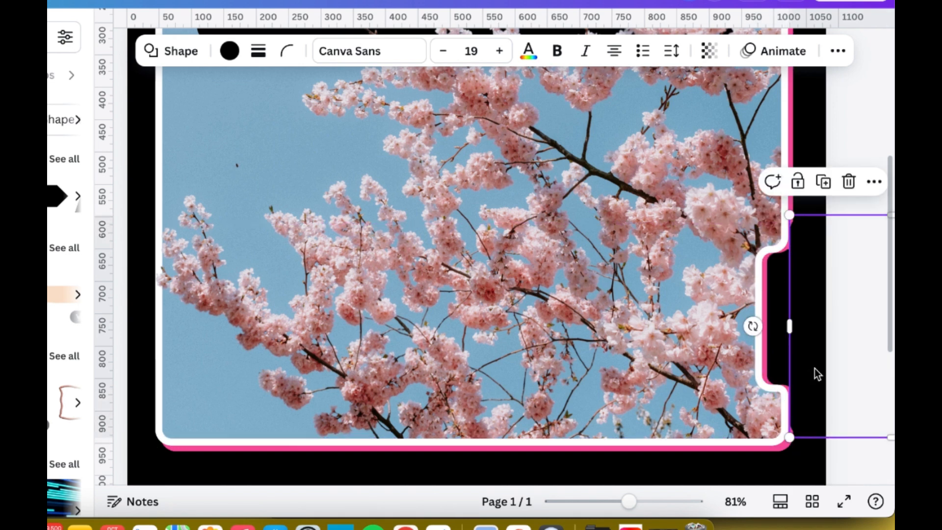
Step: Layer the outer black shape behind the notch outlines and trim its upper and lower ends closer to the notch
{"action": "left_click", "coordinate": [837, 51]}
{"action": "left_click", "coordinate": [792, 88]}
{"action": "left_click_drag", "start_coordinate": [78, 203], "coordinate": [68, 275]}
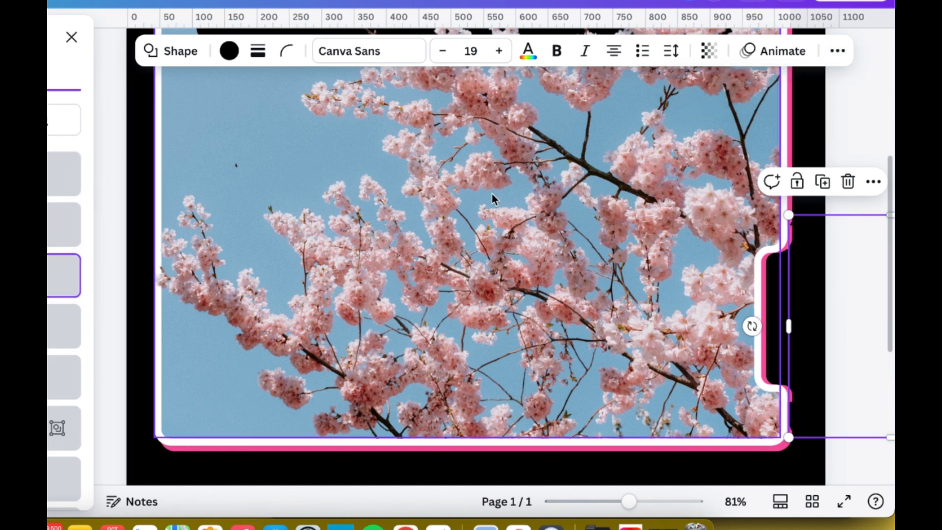
{"action": "left_click_drag", "start_coordinate": [861, 432], "coordinate": [869, 402]}
{"action": "left_click_drag", "start_coordinate": [861, 217], "coordinate": [861, 226]}
{"action": "left_click", "coordinate": [873, 107]}
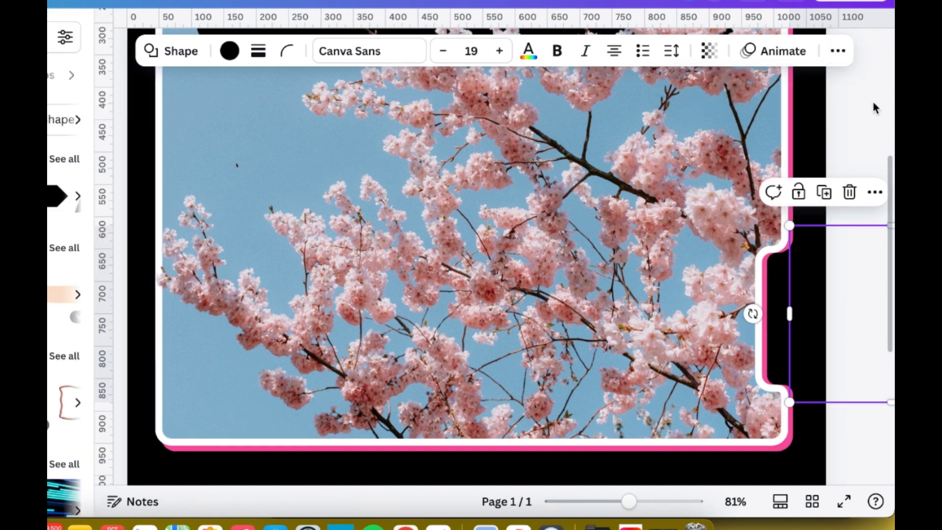
Step: Search the graphics for "brutalist star" and add the four-pointed star with the long tail
{"action": "scroll", "coordinate": [873, 107], "scroll_direction": "down", "scroll_amount": 3}
{"action": "scroll", "coordinate": [875, 107], "scroll_direction": "down", "scroll_amount": 2}
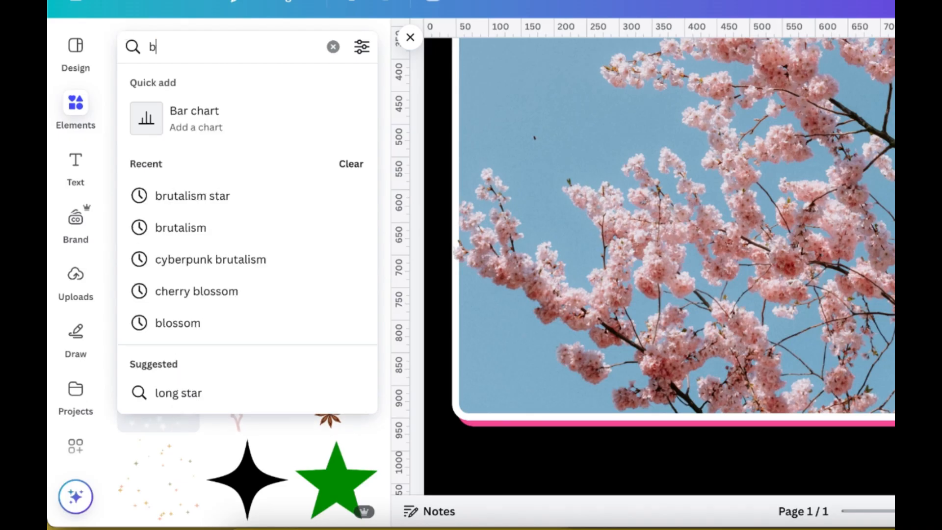
{"action": "type", "text": "rutalist star"}
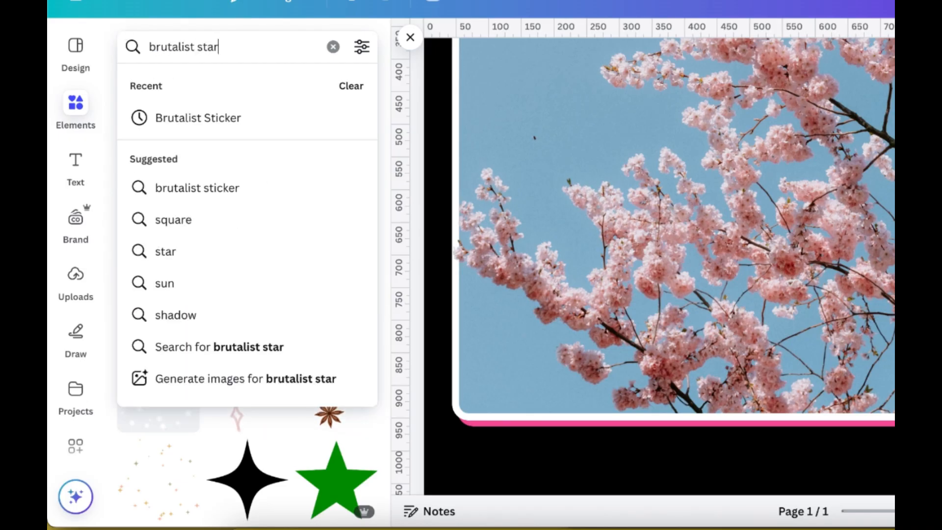
{"action": "key", "text": "Return"}
{"action": "left_click", "coordinate": [307, 269]}
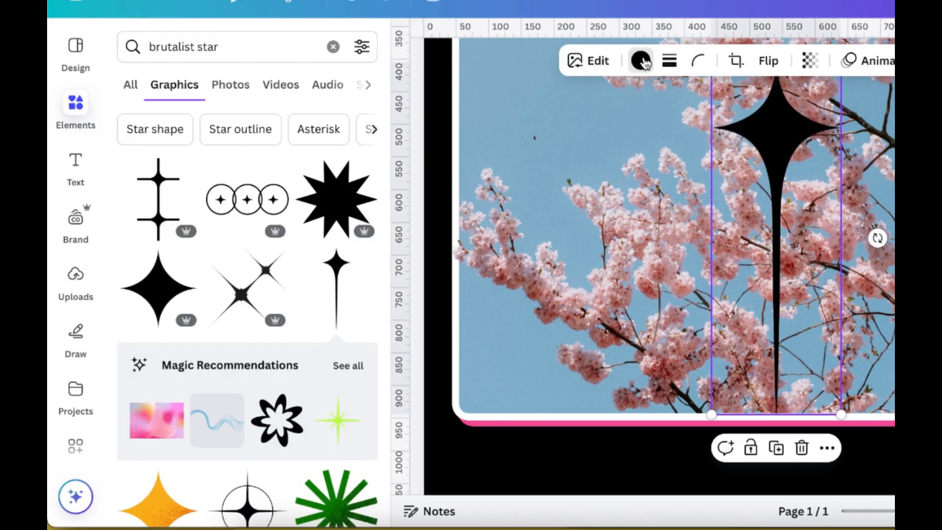
Step: Recolour the long-tailed star white, shrink it and place it inside the black notch
{"action": "left_click", "coordinate": [641, 60]}
{"action": "left_click", "coordinate": [270, 167]}
{"action": "scroll", "coordinate": [624, 218], "scroll_direction": "down", "scroll_amount": 2}
{"action": "left_click_drag", "start_coordinate": [627, 111], "coordinate": [893, 245]}
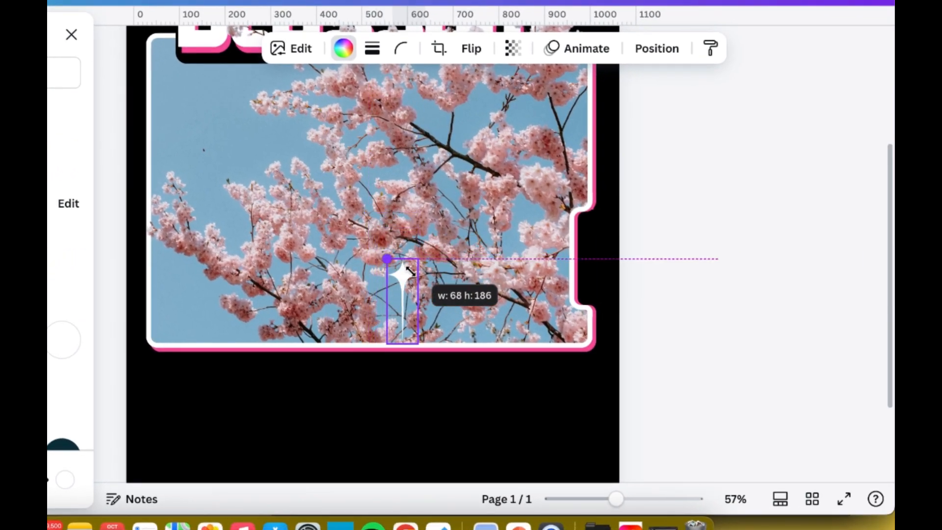
{"action": "left_click_drag", "start_coordinate": [600, 234], "coordinate": [602, 237]}
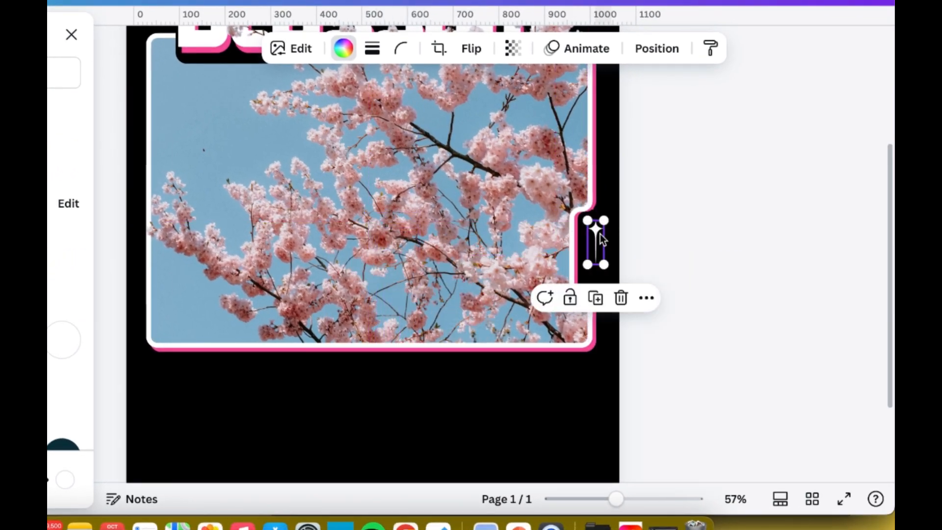
Step: Duplicate the white star, turn the copy upside down and align it below the first so their tails join in the notch
{"action": "scroll", "coordinate": [667, 261], "scroll_direction": "up", "scroll_amount": 4}
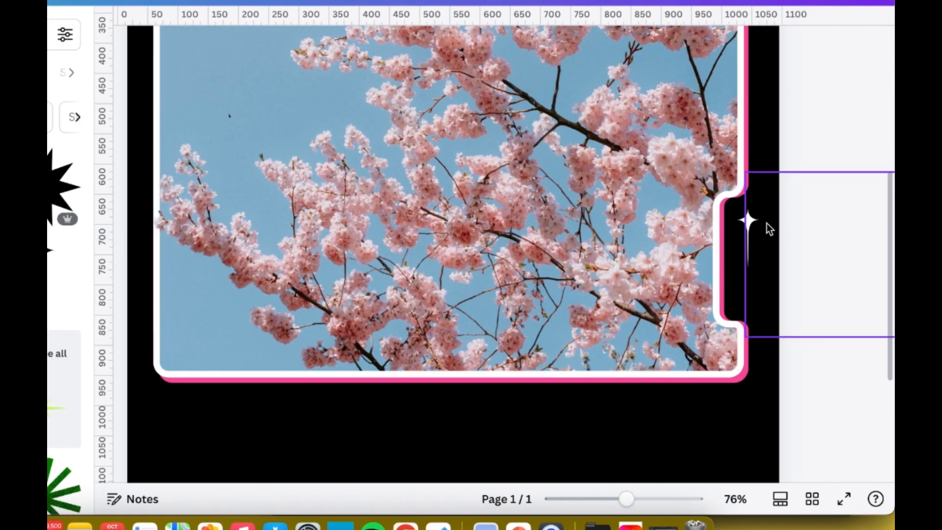
{"action": "left_click", "coordinate": [740, 219]}
{"action": "left_click_drag", "start_coordinate": [726, 297], "coordinate": [764, 180]}
{"action": "left_click_drag", "start_coordinate": [700, 252], "coordinate": [693, 267]}
{"action": "left_click", "coordinate": [843, 261]}
{"action": "left_click", "coordinate": [740, 289]}
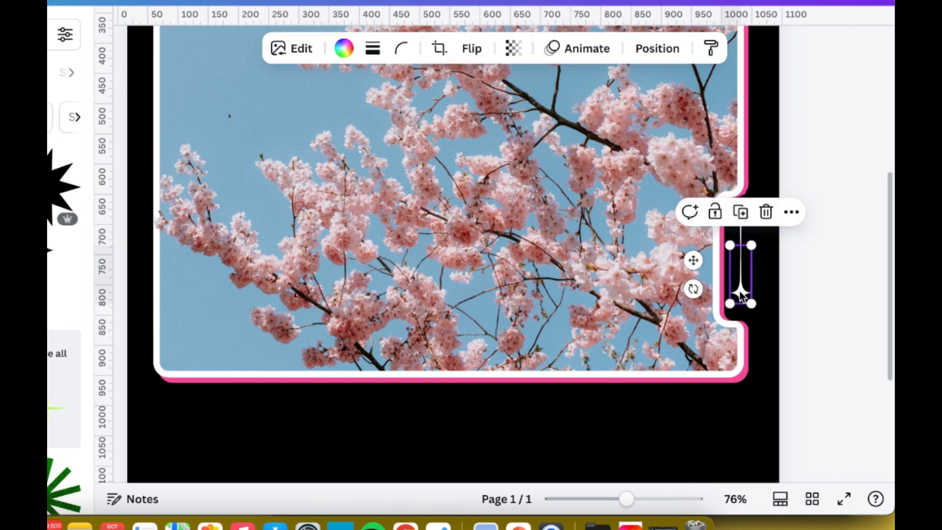
{"action": "left_click_drag", "start_coordinate": [740, 289], "coordinate": [741, 297]}
{"action": "left_click", "coordinate": [841, 257]}
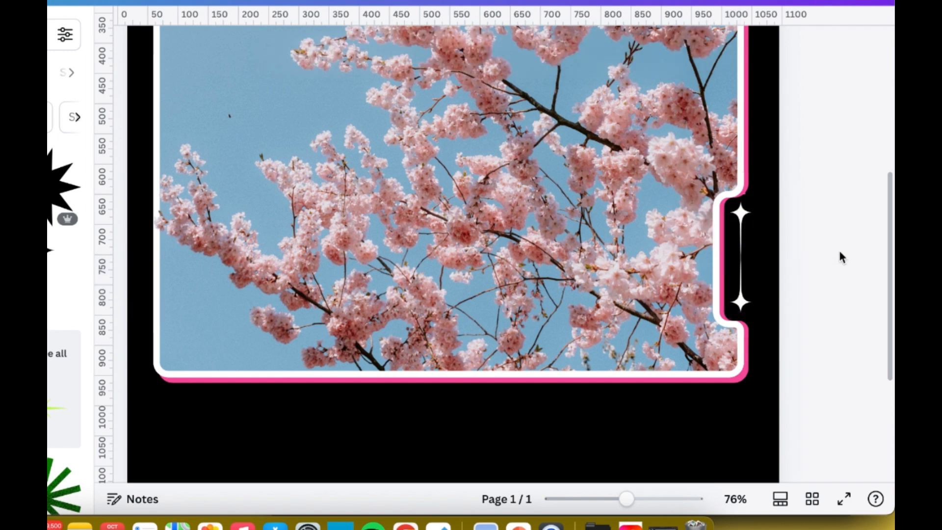
Step: Group the two mirrored white stars and duplicate the group
{"action": "left_click", "coordinate": [741, 300]}
{"action": "left_click", "coordinate": [740, 245], "text": "shift"}
{"action": "left_click", "coordinate": [690, 168]}
{"action": "key", "text": "super+d"}
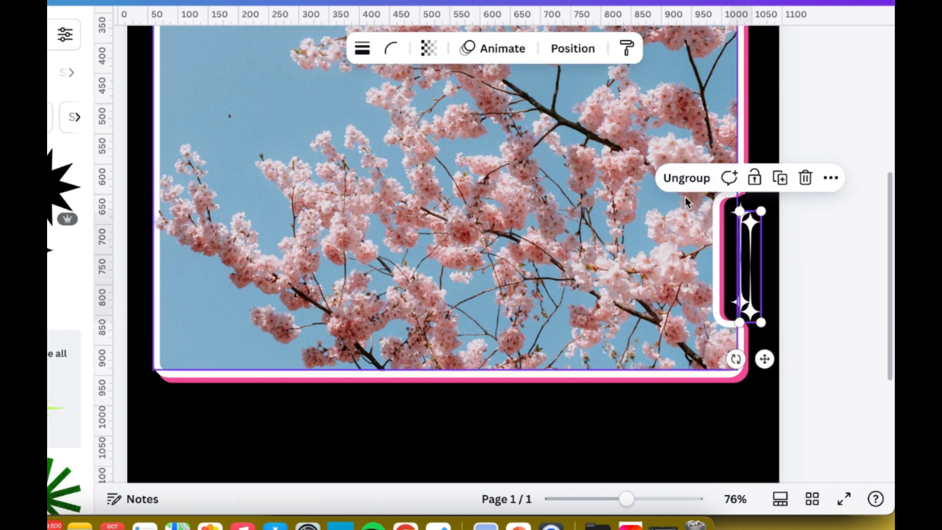
Step: Recolour both stars in the duplicate group pink and layer it behind the white stars, slightly offset as a shadow
{"action": "left_click", "coordinate": [750, 242]}
{"action": "left_click", "coordinate": [345, 52]}
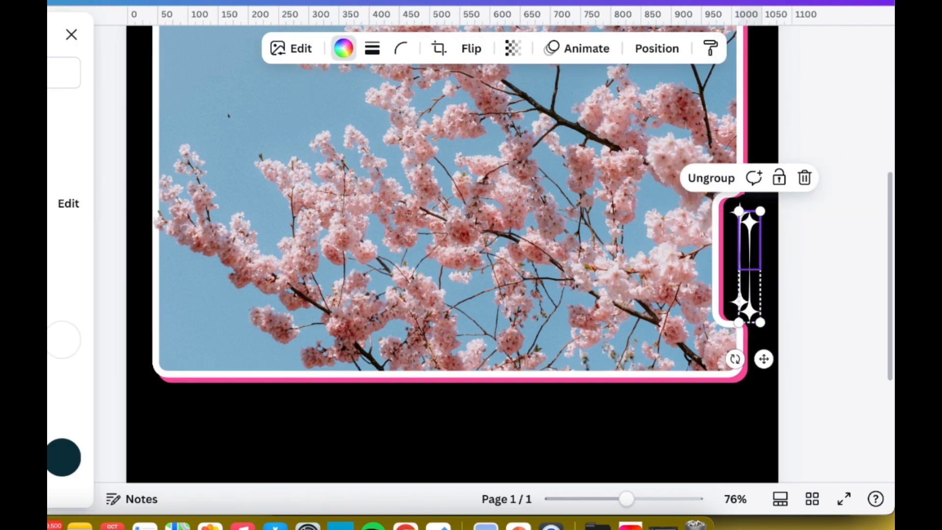
{"action": "left_click", "coordinate": [749, 311]}
{"action": "left_click", "coordinate": [657, 48]}
{"action": "left_click", "coordinate": [64, 116]}
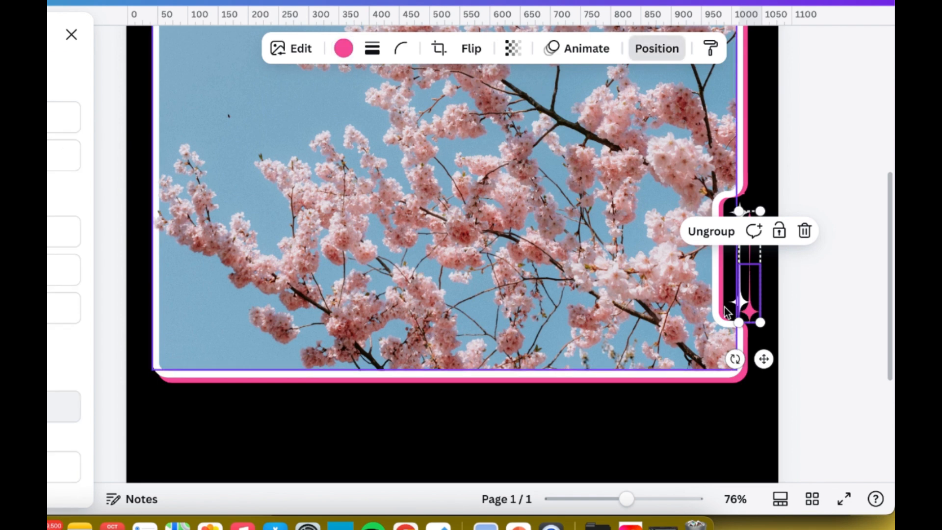
{"action": "left_click", "coordinate": [748, 283]}
{"action": "left_click_drag", "start_coordinate": [753, 281], "coordinate": [747, 272]}
{"action": "left_click", "coordinate": [843, 292]}
Step: Search the graphics for "brutalist shape" and add the row of four outlined parallelograms
{"action": "scroll", "coordinate": [843, 293], "scroll_direction": "down", "scroll_amount": 2}
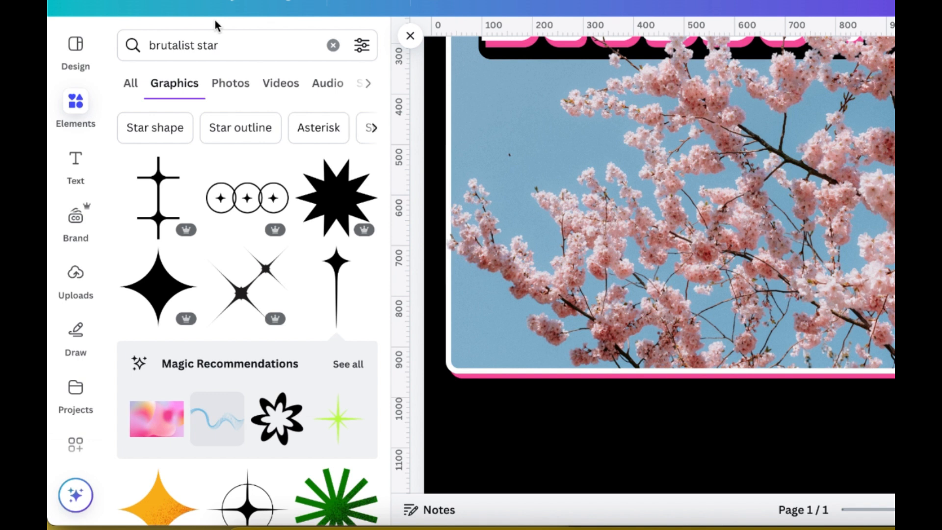
{"action": "left_click", "coordinate": [231, 45]}
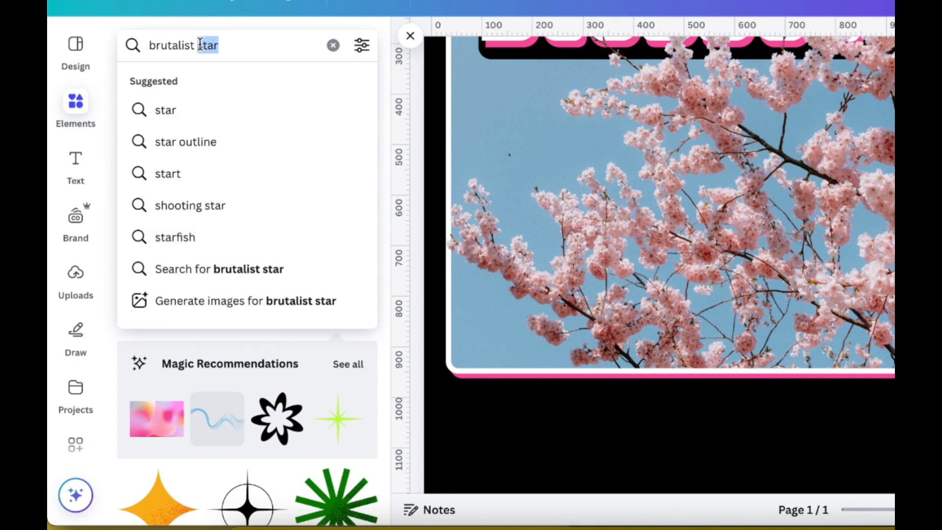
{"action": "key", "text": "BackSpace"}
{"action": "type", "text": "shape"}
{"action": "key", "text": "Return"}
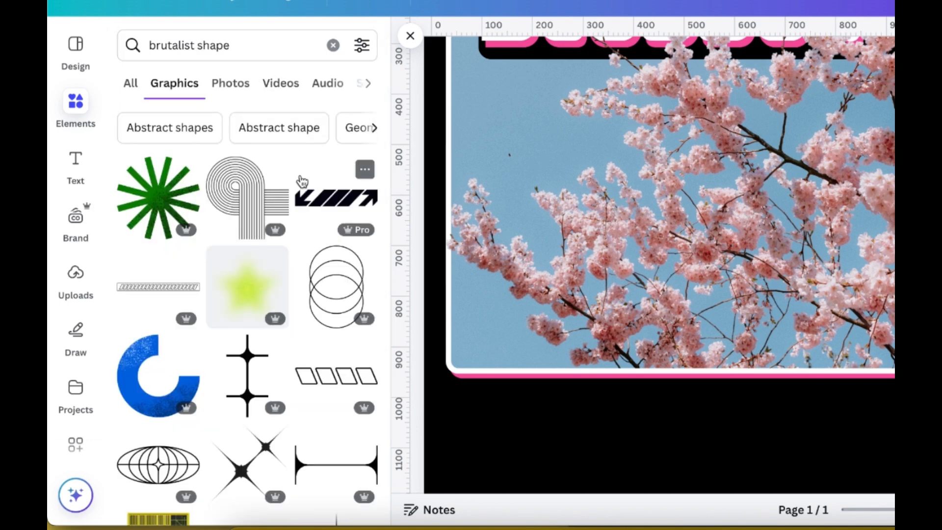
{"action": "left_click", "coordinate": [336, 375]}
Step: Recolour the parallelogram row white, rotate it to vertical, shrink it and place it in the notch beside the stars
{"action": "left_click", "coordinate": [641, 59]}
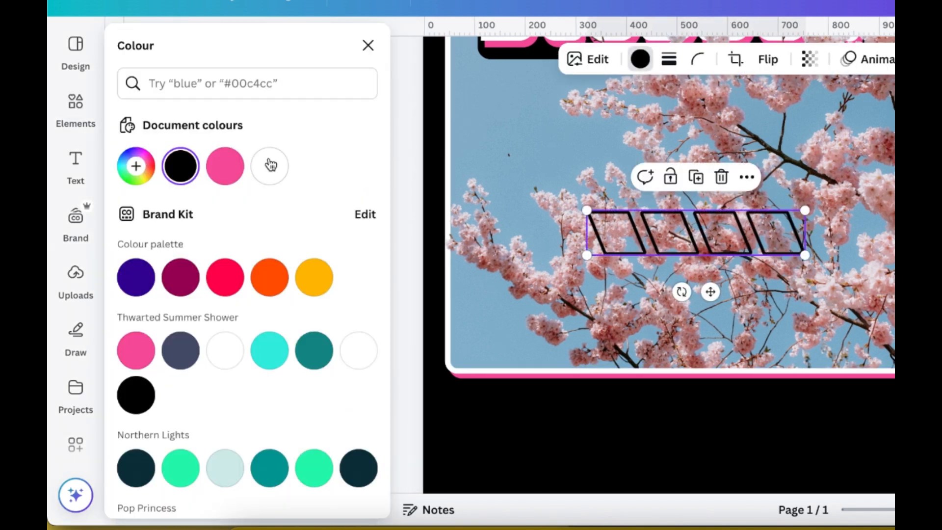
{"action": "left_click", "coordinate": [269, 164]}
{"action": "left_click_drag", "start_coordinate": [682, 292], "coordinate": [785, 275]}
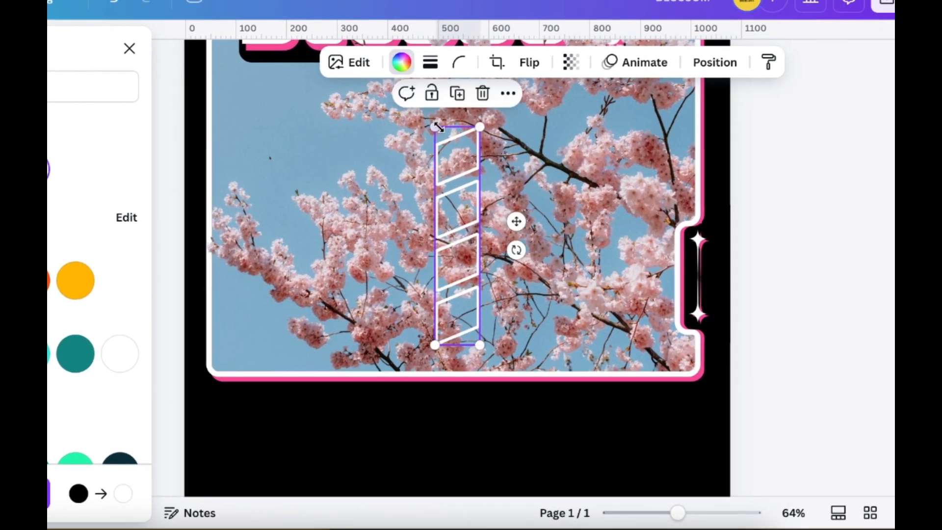
{"action": "left_click_drag", "start_coordinate": [438, 127], "coordinate": [751, 256]}
{"action": "left_click", "coordinate": [812, 267]}
Step: Duplicate the white parallelogram strip and place the copy on the outer side of the star line
{"action": "left_click", "coordinate": [694, 287]}
{"action": "key", "text": "super+d"}
{"action": "left_click", "coordinate": [833, 223]}
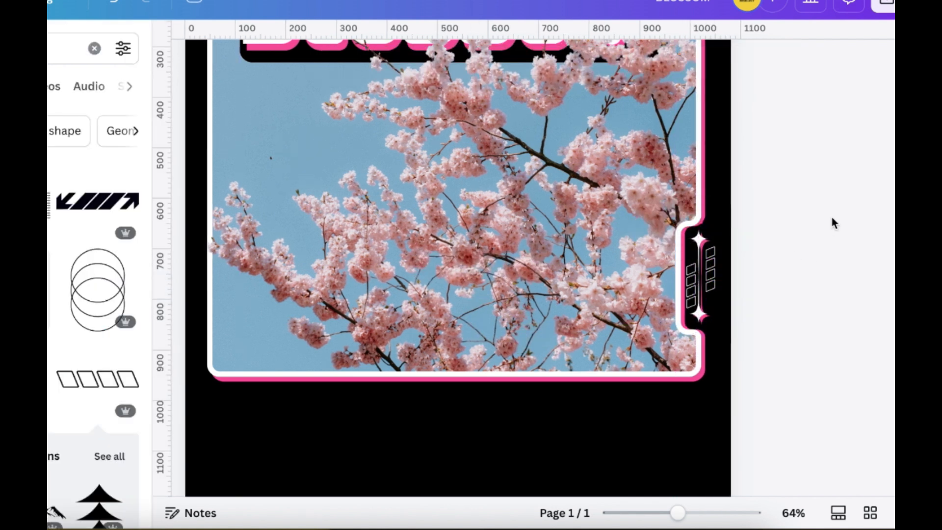
Step: Duplicate the parallelogram strip in pink and position pink copies slightly offset from both white strips
{"action": "left_click", "coordinate": [692, 292]}
{"action": "key", "text": "super+d"}
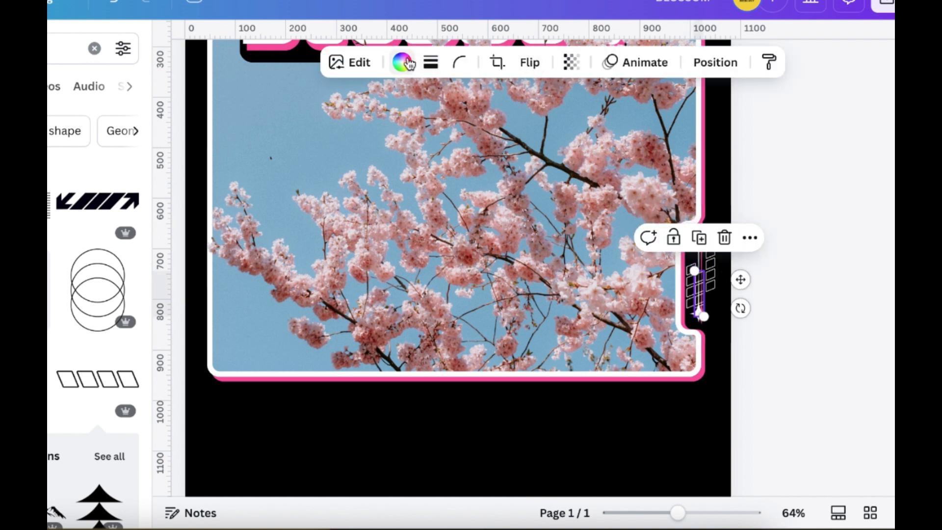
{"action": "left_click", "coordinate": [401, 62]}
{"action": "left_click", "coordinate": [48, 169]}
{"action": "left_click_drag", "start_coordinate": [716, 284], "coordinate": [749, 257]}
{"action": "scroll", "coordinate": [510, 261], "scroll_direction": "up", "scroll_amount": 5}
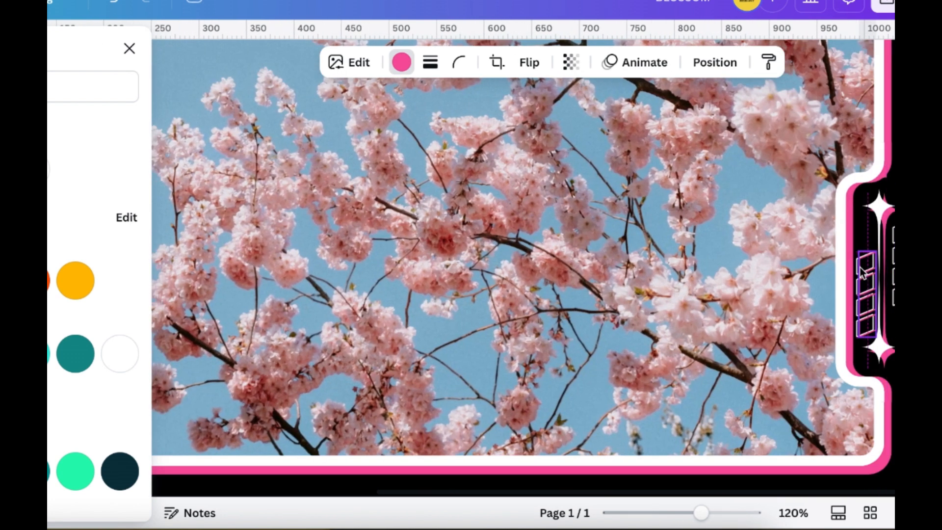
Step: Select both pink parallelogram strips in the layer list and move them beneath the white strips
{"action": "left_click", "coordinate": [715, 62]}
{"action": "left_click", "coordinate": [93, 87]}
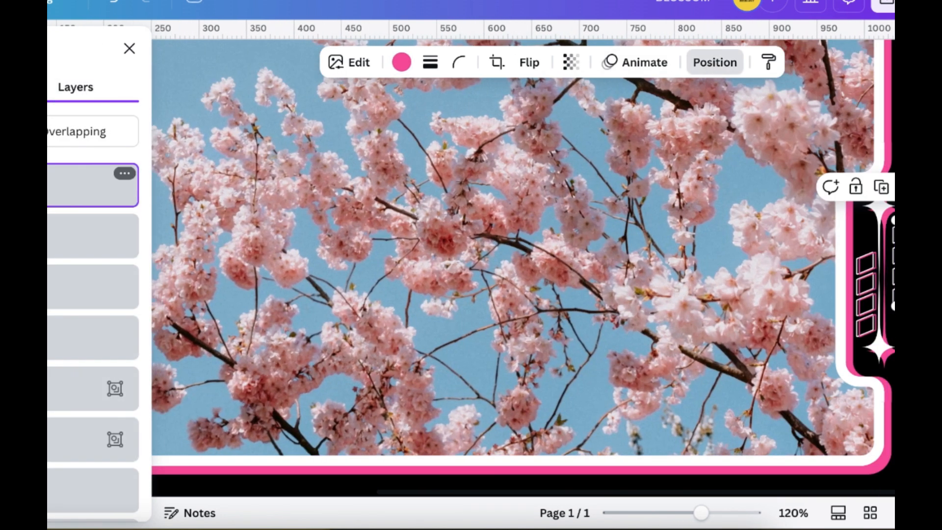
{"action": "left_click", "coordinate": [93, 236], "text": "shift"}
{"action": "left_click_drag", "start_coordinate": [92, 236], "coordinate": [92, 383]}
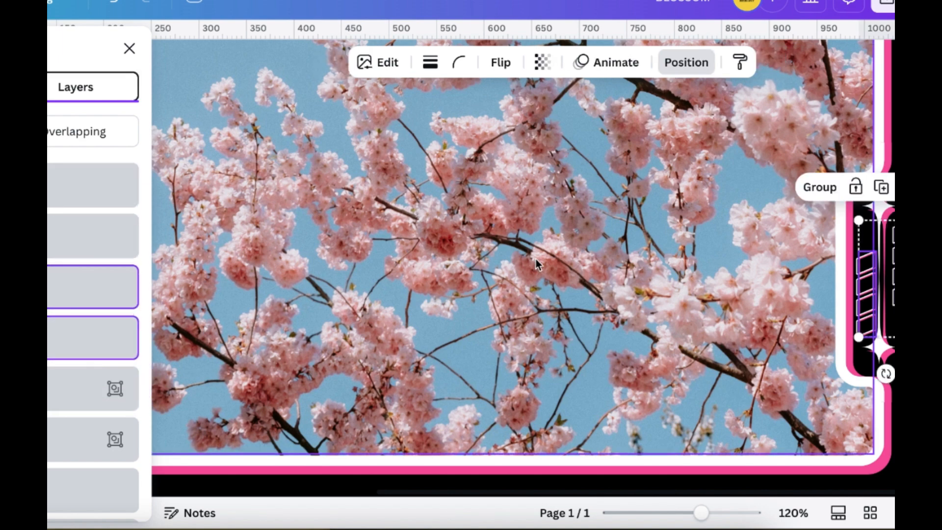
{"action": "left_click", "coordinate": [535, 483]}
{"action": "scroll", "coordinate": [523, 268], "scroll_direction": "down", "scroll_amount": 6}
{"action": "left_click", "coordinate": [729, 174]}
{"action": "scroll", "coordinate": [728, 174], "scroll_direction": "up", "scroll_amount": 3}
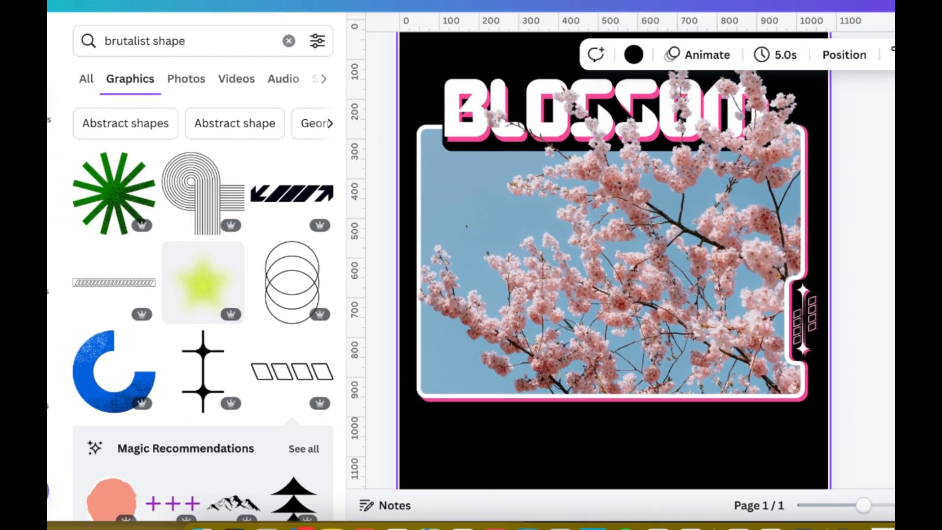
{"action": "left_click", "coordinate": [729, 174]}
{"action": "scroll", "coordinate": [613, 260], "scroll_direction": "up", "scroll_amount": 1}
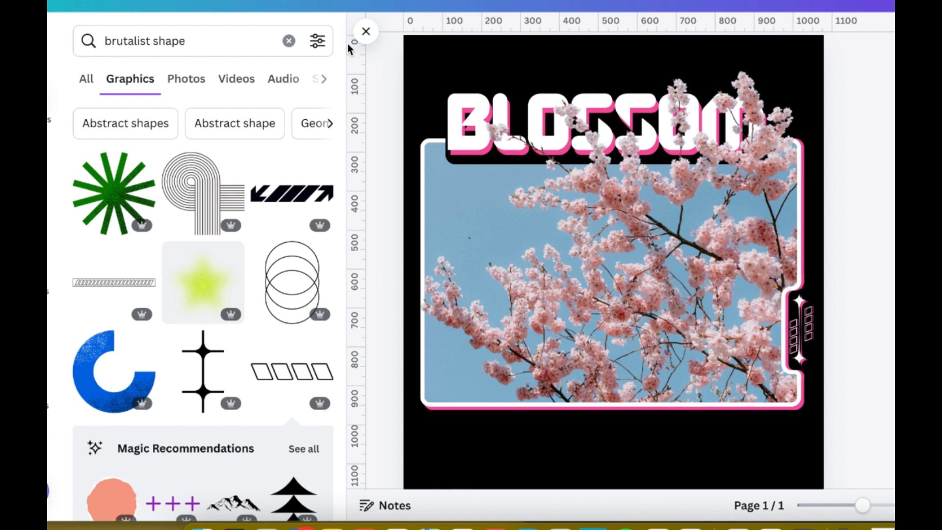
Step: Search the graphics for "brutalist arrow" and add the solid lime diagonal arrow to the page
{"action": "left_click", "coordinate": [196, 41]}
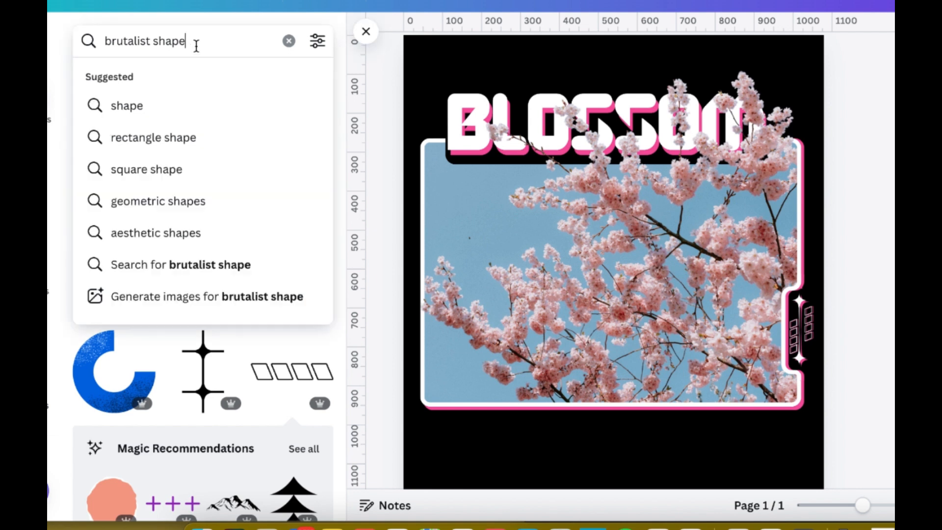
{"action": "double_click", "coordinate": [196, 42]}
{"action": "type", "text": "arrow"}
{"action": "key", "text": "Return"}
{"action": "left_click", "coordinate": [212, 198]}
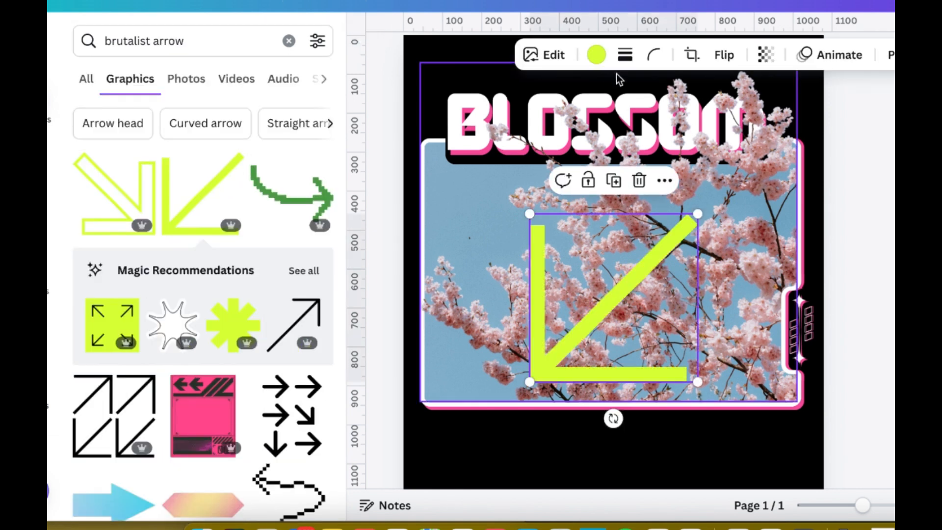
Step: Recolour the arrow white, rotate it to point up and left, and shrink it to a small icon
{"action": "left_click", "coordinate": [595, 54]}
{"action": "left_click_drag", "start_coordinate": [613, 418], "coordinate": [493, 298]}
{"action": "left_click_drag", "start_coordinate": [716, 392], "coordinate": [565, 230]}
{"action": "scroll", "coordinate": [546, 299], "scroll_direction": "up", "scroll_amount": 3}
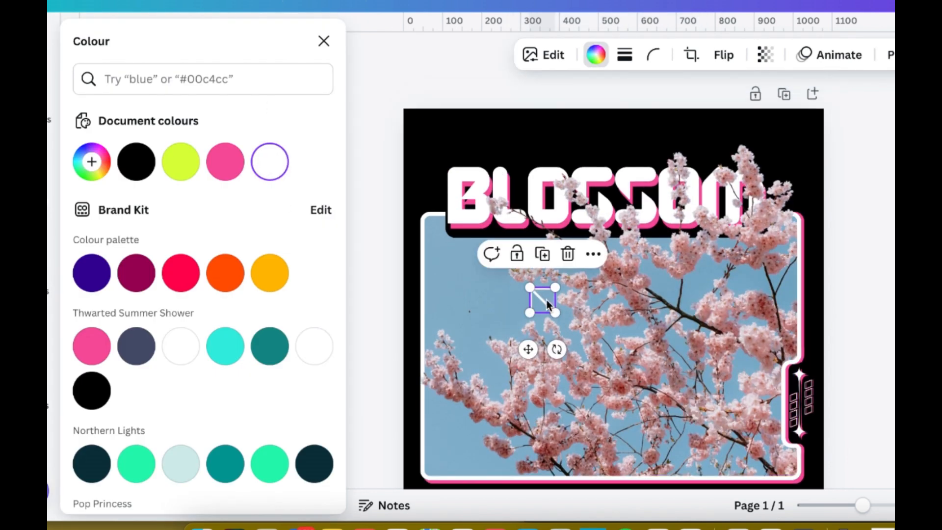
Step: Place the white arrow in the page's upper-left corner and a horizontally flipped duplicate in the upper-right corner
{"action": "left_click_drag", "start_coordinate": [546, 299], "coordinate": [802, 136]}
{"action": "key", "text": "super+d"}
{"action": "left_click", "coordinate": [724, 54]}
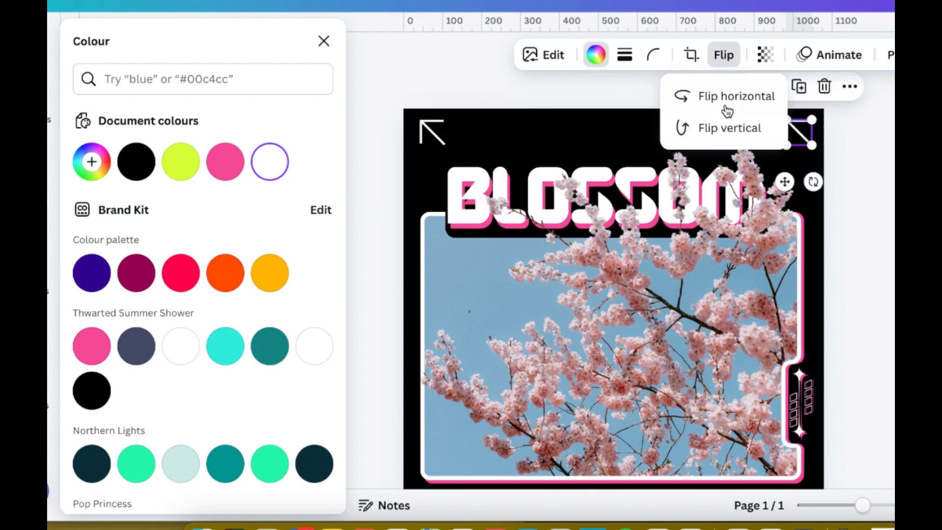
{"action": "left_click", "coordinate": [725, 111]}
Step: Copy both corner arrows to the page's lower corners and flip the copies vertically
{"action": "left_click", "coordinate": [434, 135], "text": "shift"}
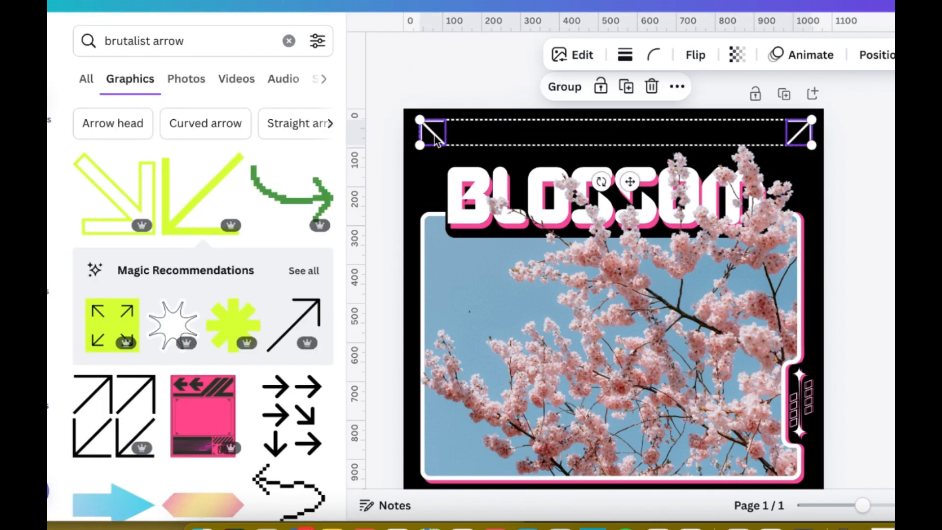
{"action": "scroll", "coordinate": [458, 378], "scroll_direction": "down", "scroll_amount": 5}
{"action": "key", "text": "super+v"}
{"action": "left_click_drag", "start_coordinate": [539, 252], "coordinate": [541, 412]}
{"action": "left_click", "coordinate": [695, 55]}
{"action": "left_click", "coordinate": [700, 126]}
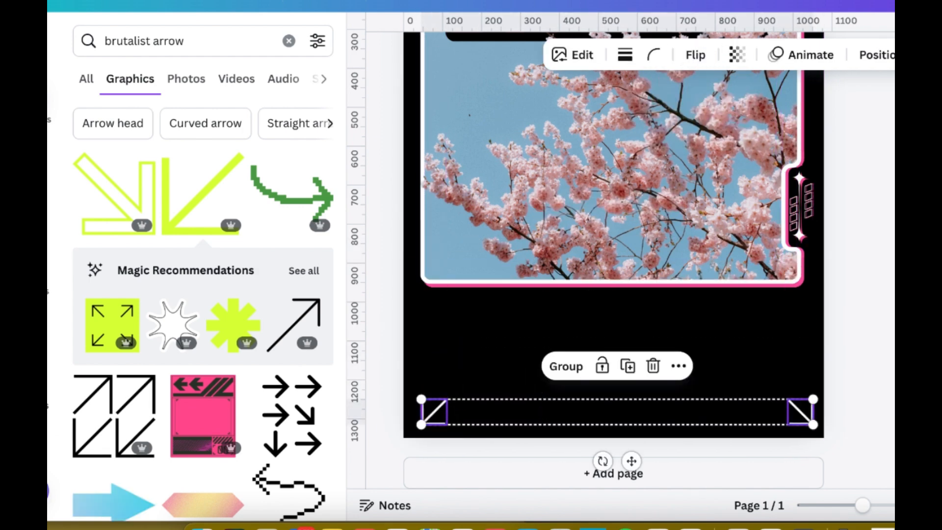
{"action": "key", "text": "super+minus"}
{"action": "scroll", "coordinate": [614, 245], "scroll_direction": "up", "scroll_amount": 4}
{"action": "scroll", "coordinate": [613, 245], "scroll_direction": "down", "scroll_amount": 3}
{"action": "scroll", "coordinate": [614, 245], "scroll_direction": "down", "scroll_amount": 2}
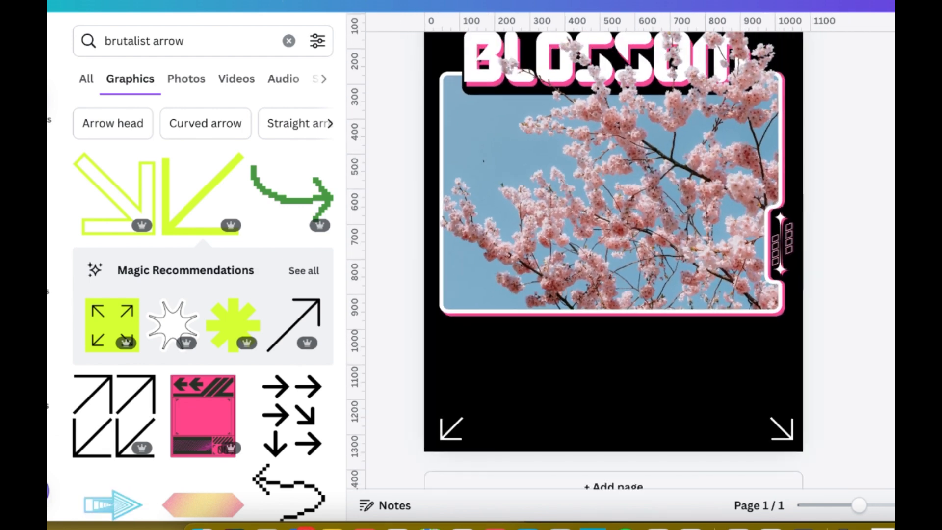
{"action": "scroll", "coordinate": [613, 246], "scroll_direction": "up", "scroll_amount": 1}
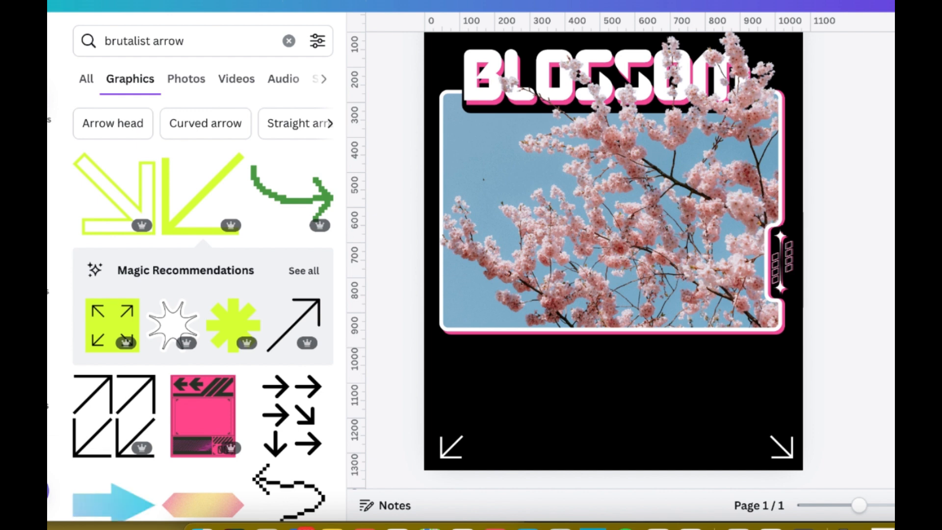
{"action": "scroll", "coordinate": [614, 245], "scroll_direction": "up", "scroll_amount": 3}
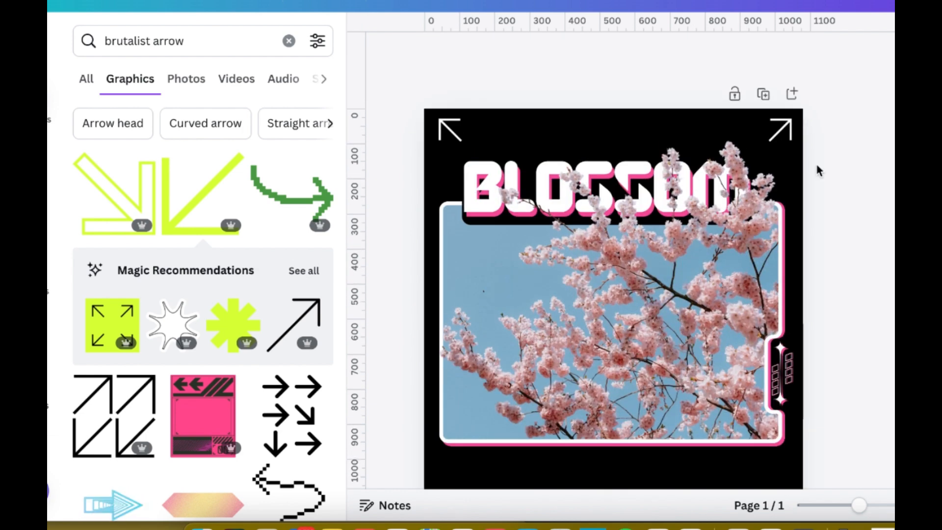
Step: Search the graphics for "brutalist symbol" and add the black four-petal flower to the page
{"action": "double_click", "coordinate": [178, 52]}
{"action": "type", "text": "symbol"}
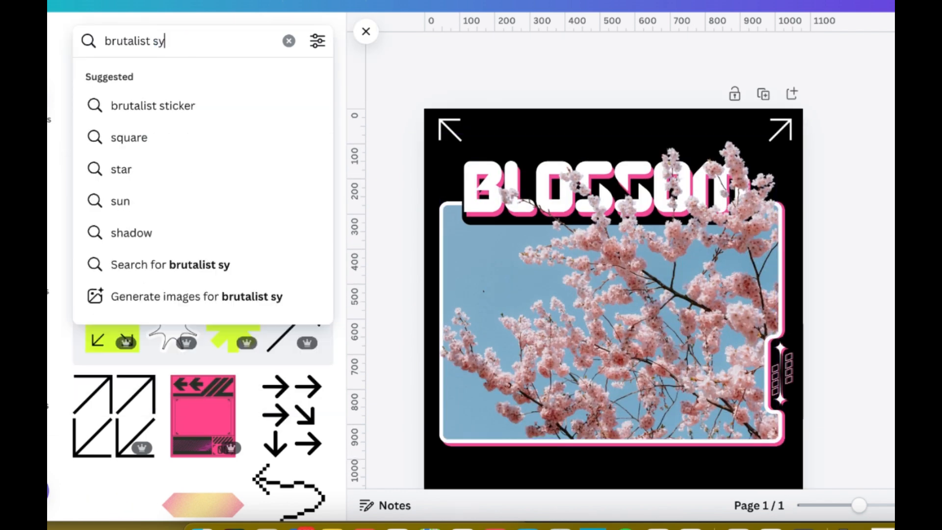
{"action": "key", "text": "Return"}
{"action": "scroll", "coordinate": [231, 295], "scroll_direction": "down", "scroll_amount": 5}
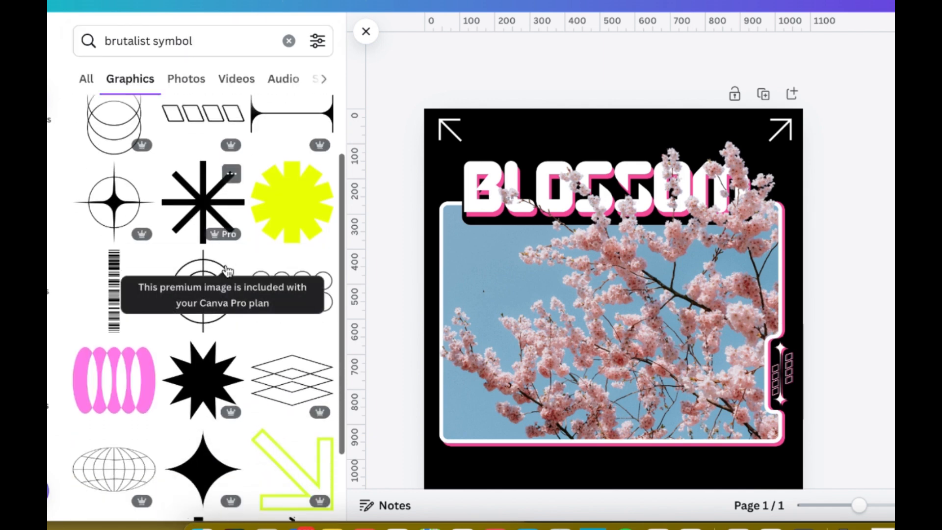
{"action": "scroll", "coordinate": [210, 231], "scroll_direction": "down", "scroll_amount": 6}
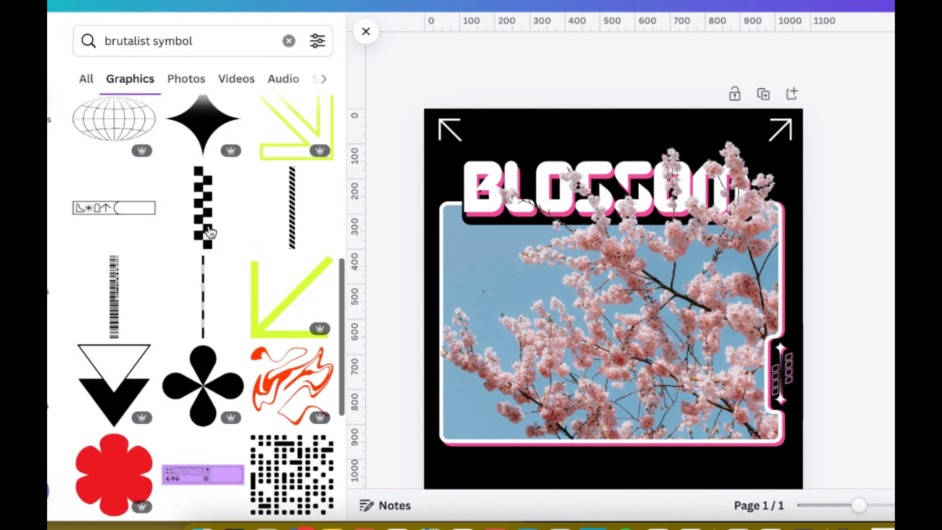
{"action": "left_click", "coordinate": [203, 258]}
Step: Recolour the four-petal flower white, shrink it and place it above the BLOSSOM title between the corner arrows
{"action": "left_click", "coordinate": [596, 54]}
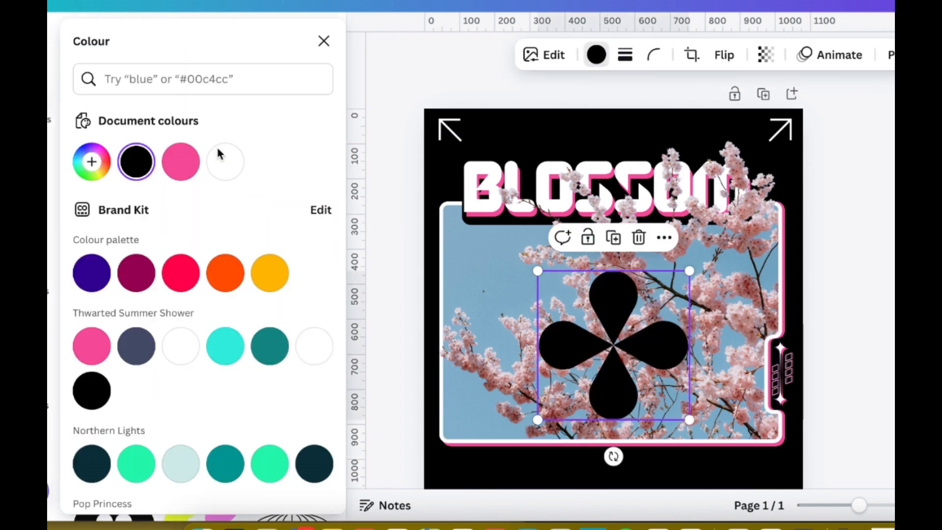
{"action": "left_click", "coordinate": [225, 161]}
{"action": "left_click_drag", "start_coordinate": [689, 419], "coordinate": [611, 123]}
{"action": "scroll", "coordinate": [633, 155], "scroll_direction": "up", "scroll_amount": 3, "text": "ctrl"}
{"action": "left_click_drag", "start_coordinate": [659, 157], "coordinate": [679, 138]}
{"action": "left_click_drag", "start_coordinate": [693, 125], "coordinate": [658, 130]}
Step: Duplicate the small white flower twice to form a row of three above the title
{"action": "key", "text": "super+d"}
{"action": "key", "text": "super+v"}
{"action": "key", "text": "Escape"}
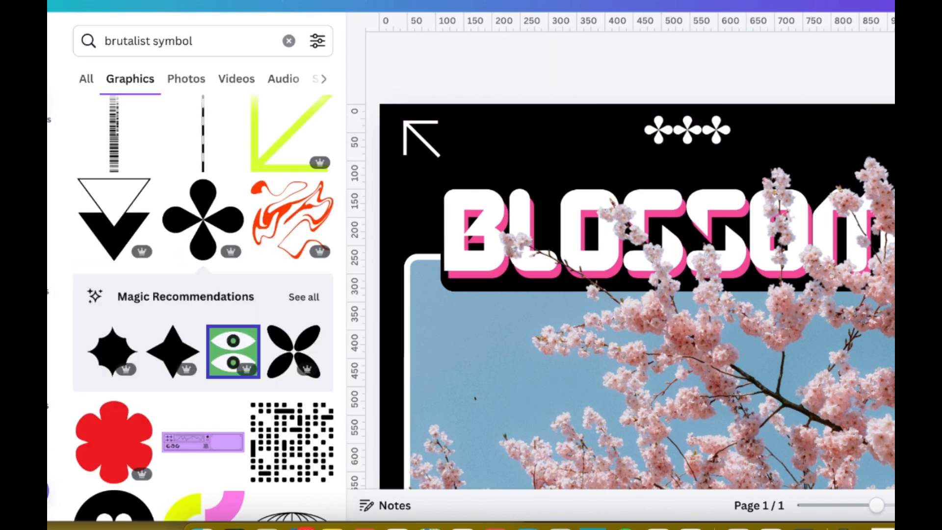
Step: Add the thin dashed line graphic, turn it horizontal, recolour it white and place it between the upper-left arrow and the flowers
{"action": "left_click", "coordinate": [191, 142]}
{"action": "left_click_drag", "start_coordinate": [684, 294], "coordinate": [572, 294]}
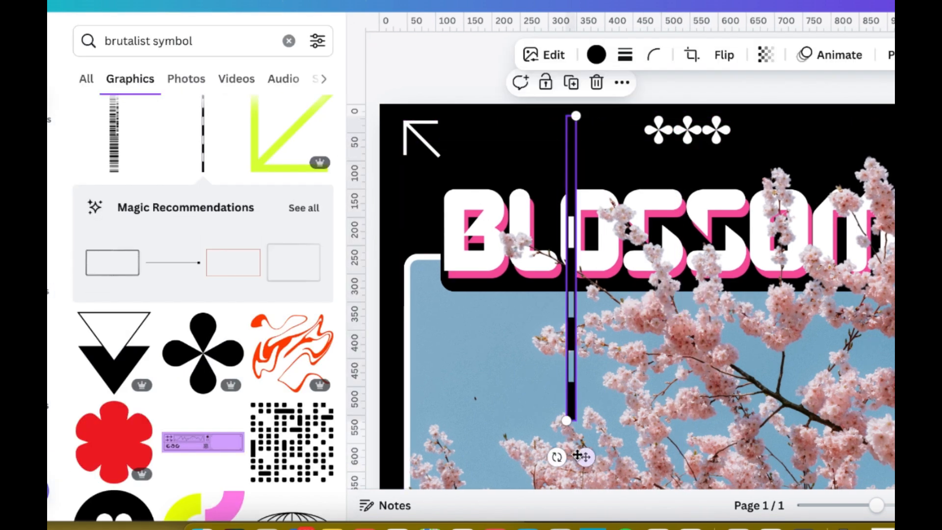
{"action": "left_click_drag", "start_coordinate": [555, 455], "coordinate": [674, 116]}
{"action": "left_click", "coordinate": [596, 54]}
{"action": "left_click", "coordinate": [224, 162]}
{"action": "left_click", "coordinate": [638, 132]}
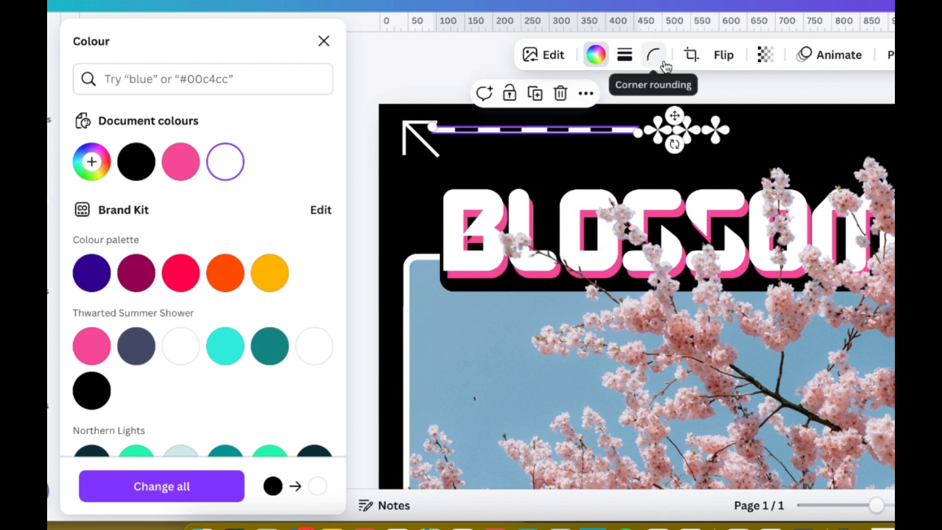
Step: Crop the dashed line shorter at its right end and place a duplicate between the flowers and the upper-right arrow
{"action": "left_click", "coordinate": [690, 55]}
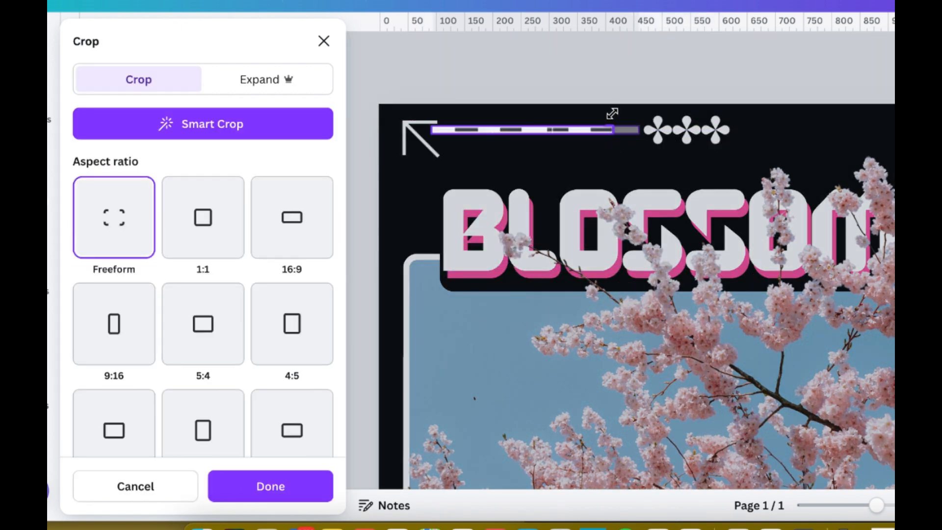
{"action": "left_click", "coordinate": [706, 64]}
{"action": "left_click_drag", "start_coordinate": [549, 132], "coordinate": [842, 130]}
{"action": "key", "text": "super+d"}
{"action": "key", "text": "Escape"}
Step: Search the graphics for "brutalist stamp" and browse the results for a suitable label
{"action": "scroll", "coordinate": [630, 294], "scroll_direction": "down", "scroll_amount": 4}
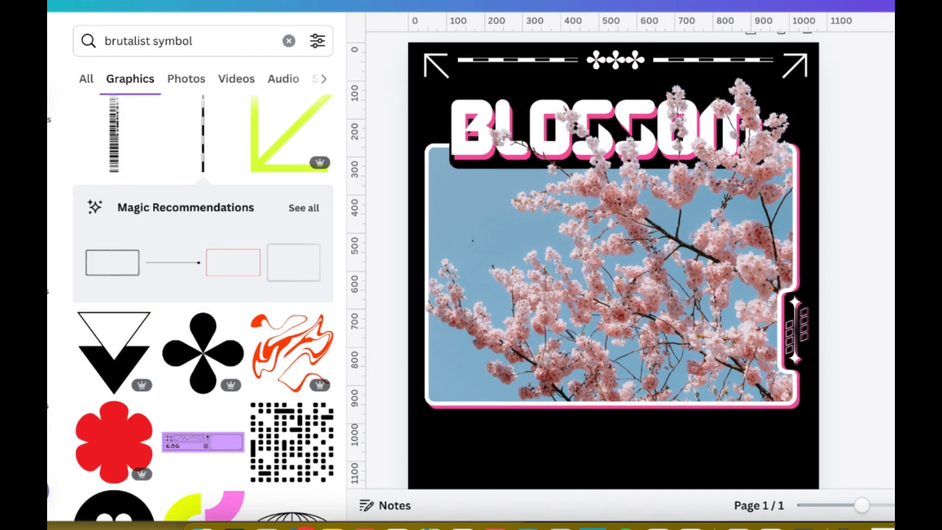
{"action": "scroll", "coordinate": [613, 265], "scroll_direction": "down", "scroll_amount": 3}
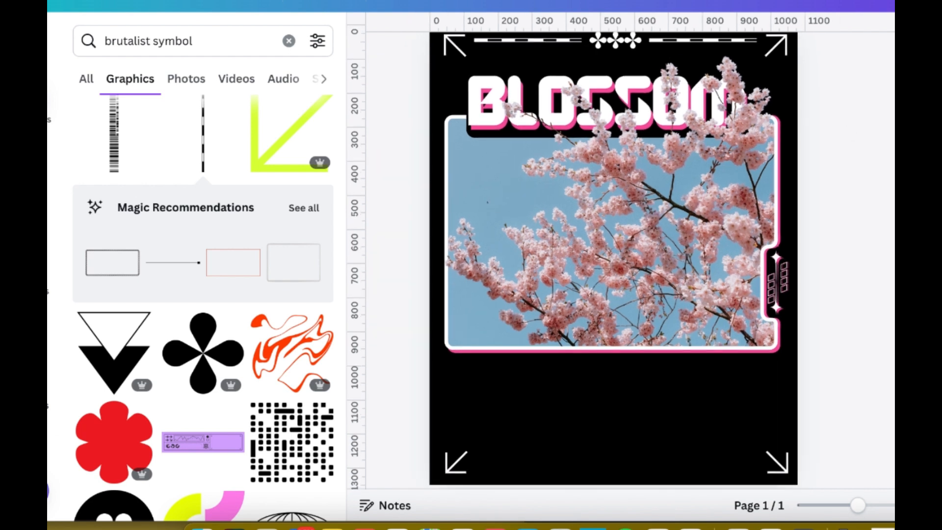
{"action": "double_click", "coordinate": [182, 41]}
{"action": "key", "text": "BackSpace"}
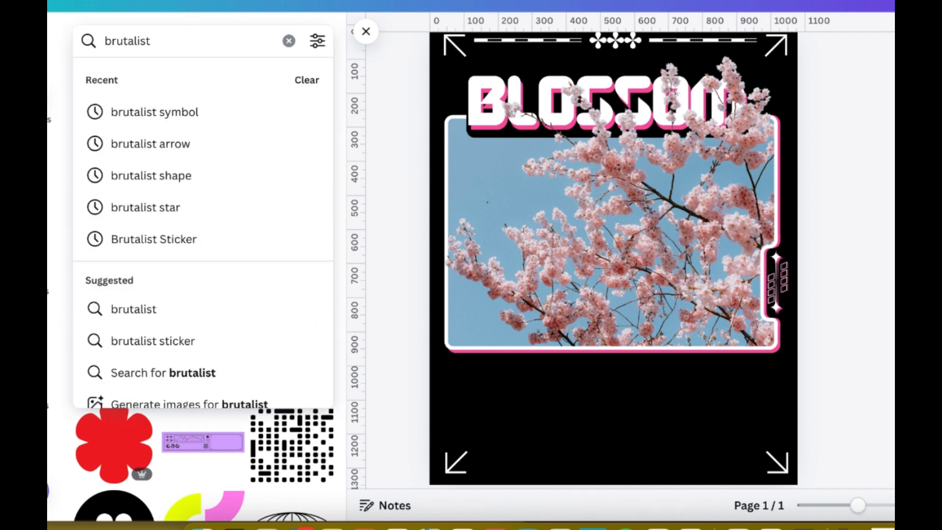
{"action": "type", "text": "stamp"}
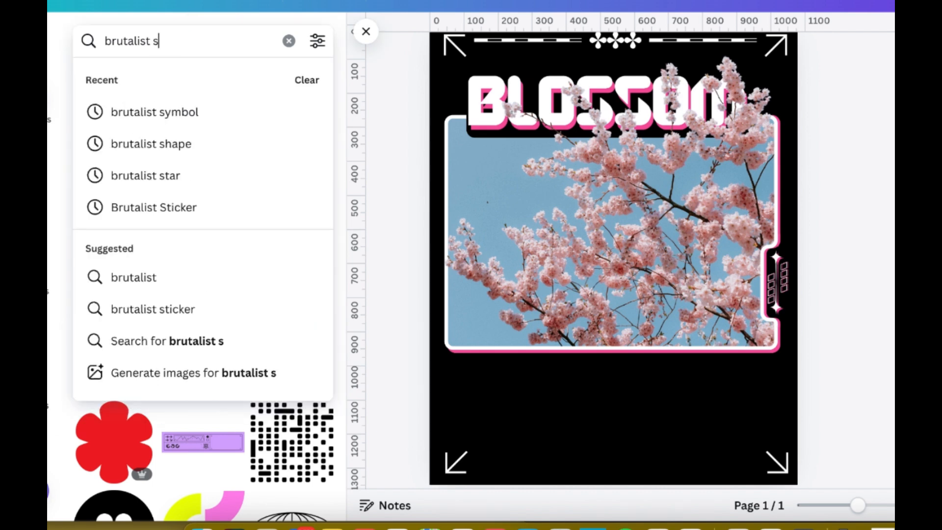
{"action": "key", "text": "Return"}
{"action": "scroll", "coordinate": [228, 262], "scroll_direction": "down", "scroll_amount": 10}
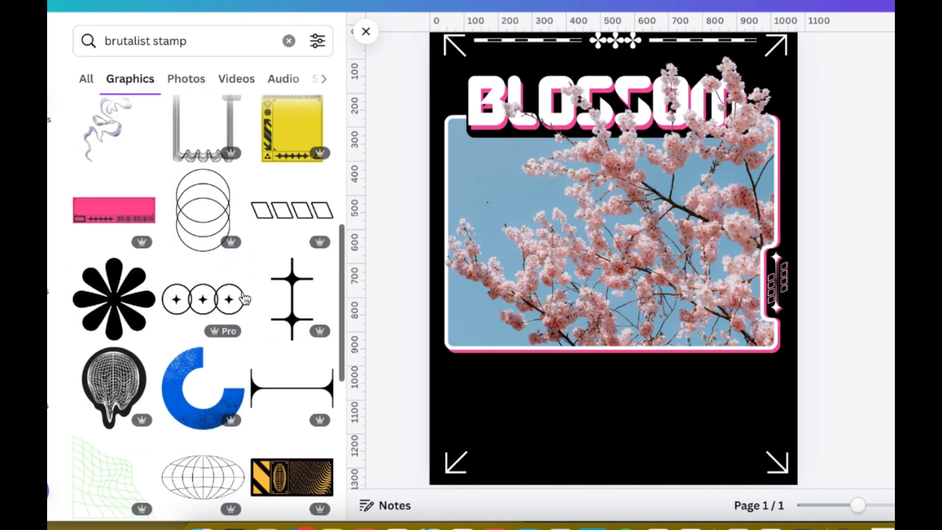
{"action": "scroll", "coordinate": [244, 301], "scroll_direction": "down", "scroll_amount": 10}
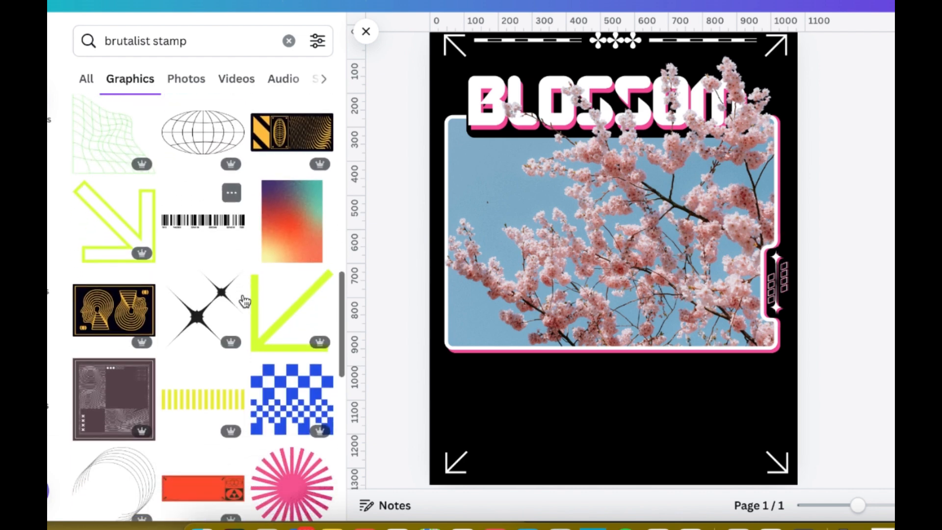
Step: Narrow the graphics search to "brutalist stamp curve" and look through the results
{"action": "left_click", "coordinate": [213, 39]}
{"action": "type", "text": "curve"}
{"action": "key", "text": "Return"}
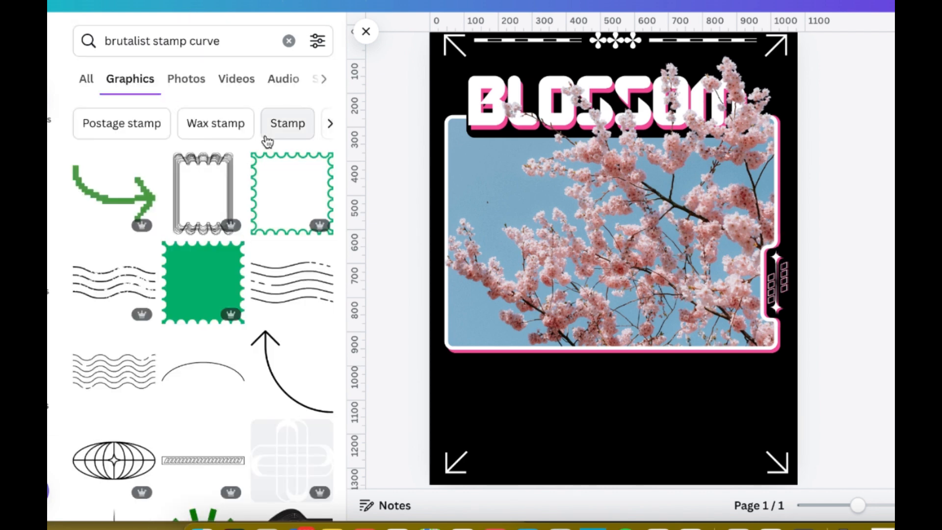
{"action": "scroll", "coordinate": [223, 237], "scroll_direction": "down", "scroll_amount": 6}
{"action": "scroll", "coordinate": [223, 237], "scroll_direction": "up", "scroll_amount": 6}
Step: Search the graphics for "brutalist activism" and add the round green label to the page
{"action": "left_click_drag", "start_coordinate": [228, 34], "coordinate": [147, 39]}
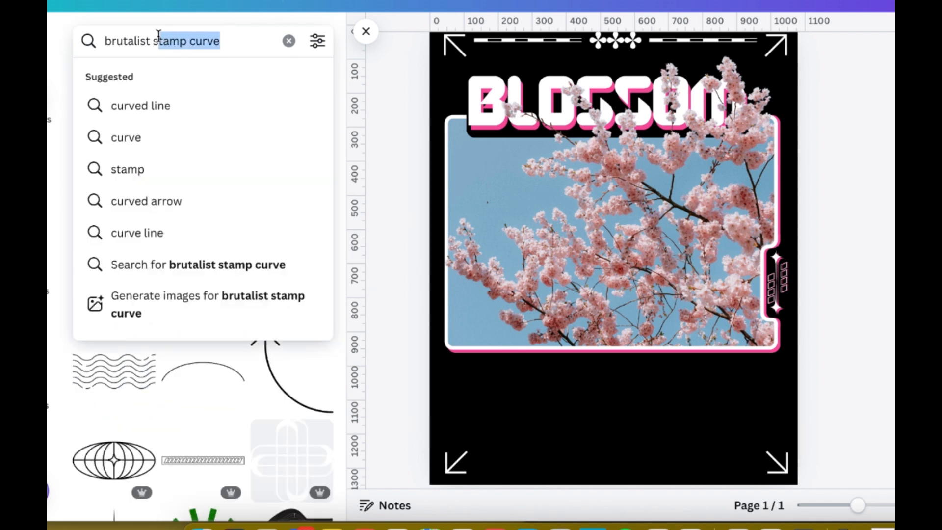
{"action": "type", "text": "activism"}
{"action": "key", "text": "Return"}
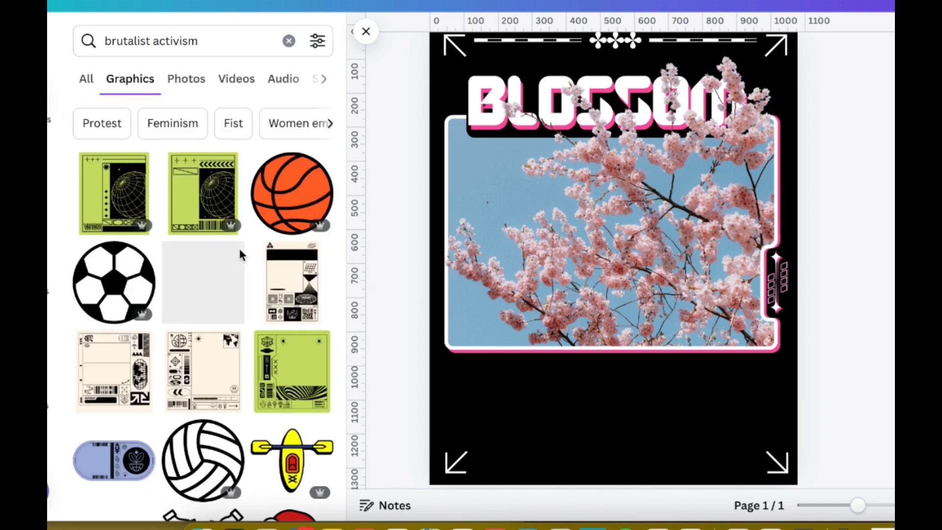
{"action": "scroll", "coordinate": [240, 257], "scroll_direction": "down", "scroll_amount": 8}
{"action": "scroll", "coordinate": [245, 273], "scroll_direction": "down", "scroll_amount": 10}
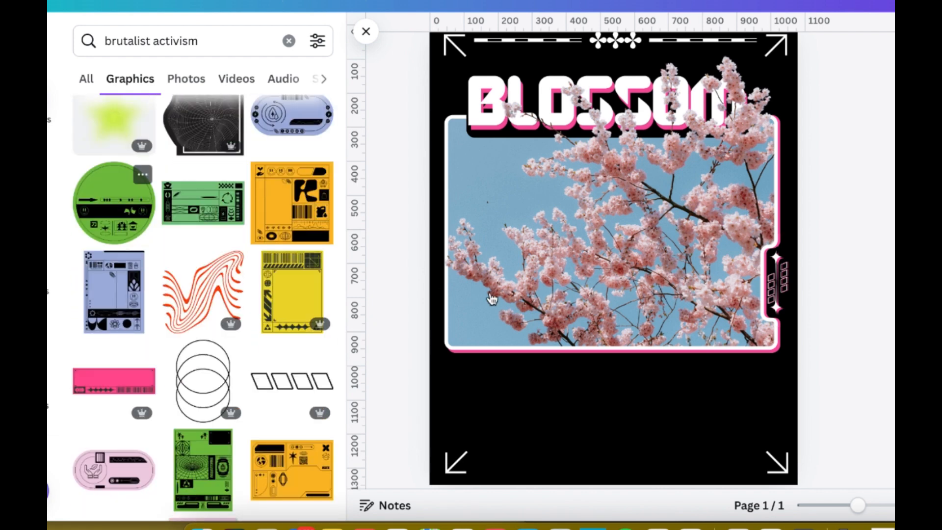
{"action": "left_click", "coordinate": [150, 234]}
Step: Crop the round label to its lower half and recolour its green areas white
{"action": "left_click", "coordinate": [700, 52]}
{"action": "left_click_drag", "start_coordinate": [698, 185], "coordinate": [692, 239]}
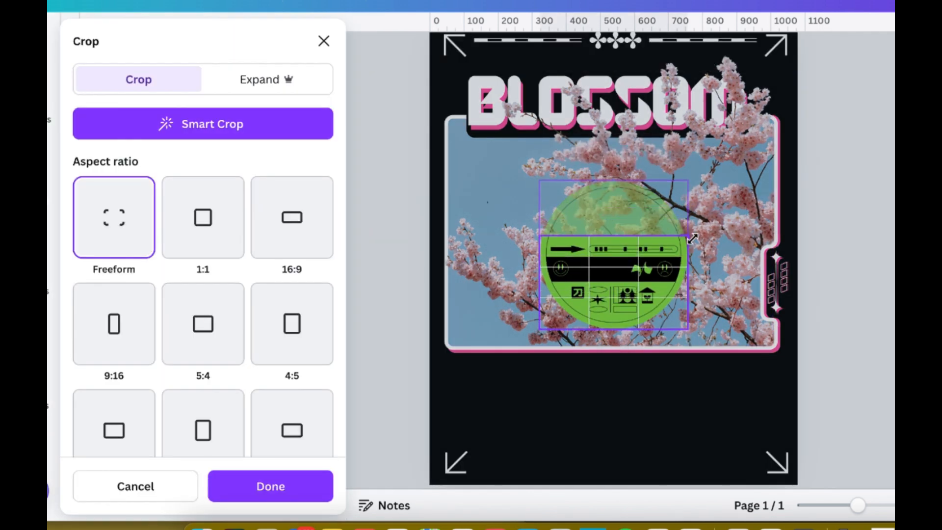
{"action": "key", "text": "Return"}
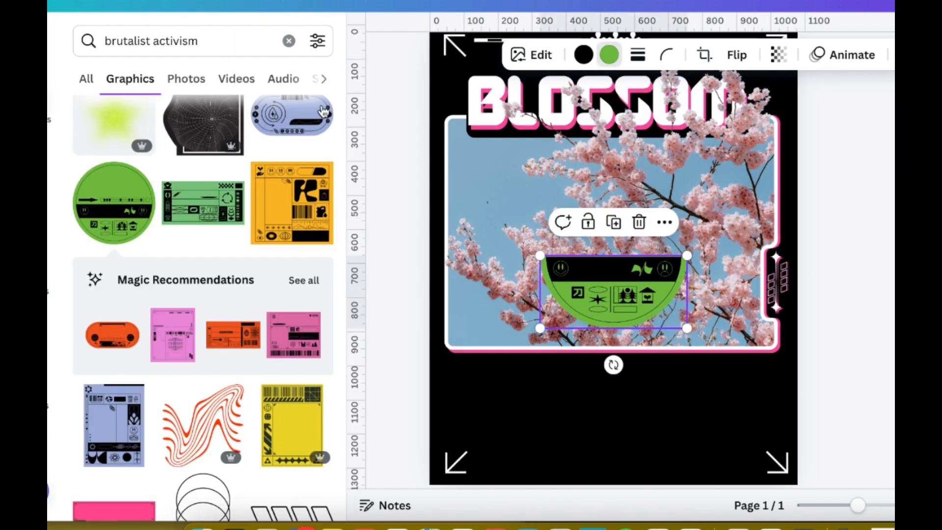
{"action": "left_click", "coordinate": [609, 54]}
{"action": "left_click", "coordinate": [270, 160]}
{"action": "left_click", "coordinate": [321, 40]}
Step: Shrink the half-circle label and place it below the photo frame, just above the lower-left arrow
{"action": "left_click_drag", "start_coordinate": [613, 294], "coordinate": [550, 413]}
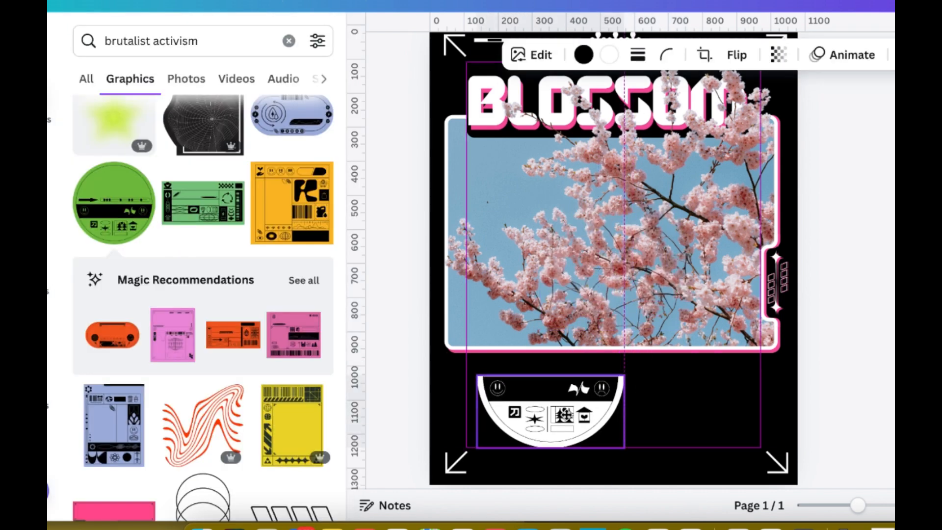
{"action": "left_click_drag", "start_coordinate": [624, 447], "coordinate": [548, 410]}
{"action": "left_click_drag", "start_coordinate": [547, 410], "coordinate": [558, 417]}
{"action": "left_click_drag", "start_coordinate": [506, 396], "coordinate": [476, 416]}
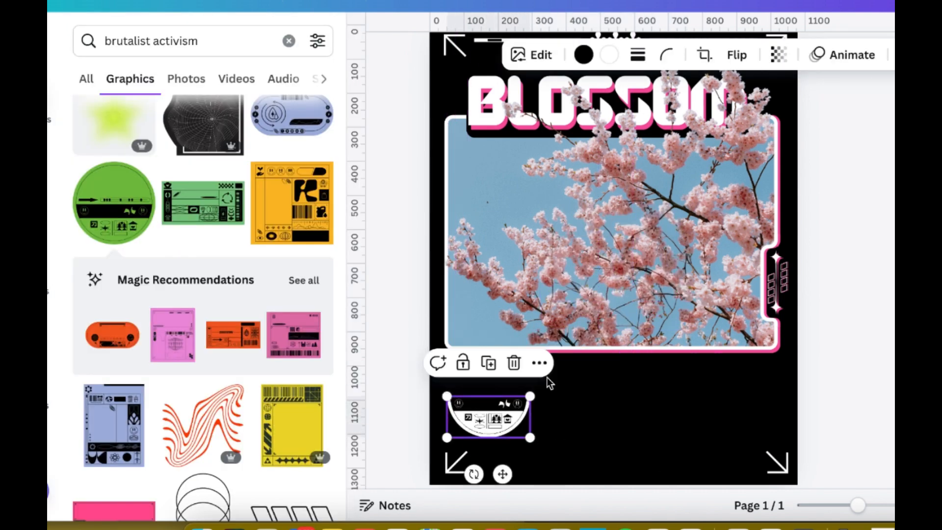
{"action": "left_click", "coordinate": [889, 349]}
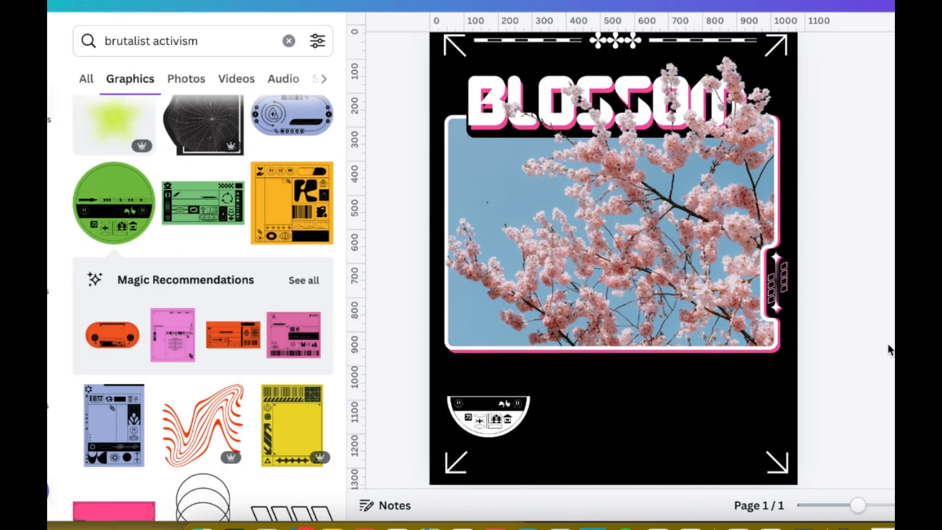
Step: Add the orange rectangular label, shrink it to the half-circle's width, place it directly above the half-circle and recolour it white
{"action": "left_click", "coordinate": [254, 350]}
{"action": "left_click_drag", "start_coordinate": [613, 265], "coordinate": [516, 358]}
{"action": "left_click_drag", "start_coordinate": [595, 319], "coordinate": [529, 354]}
{"action": "left_click", "coordinate": [609, 56]}
{"action": "left_click", "coordinate": [272, 164]}
{"action": "key", "text": "Escape"}
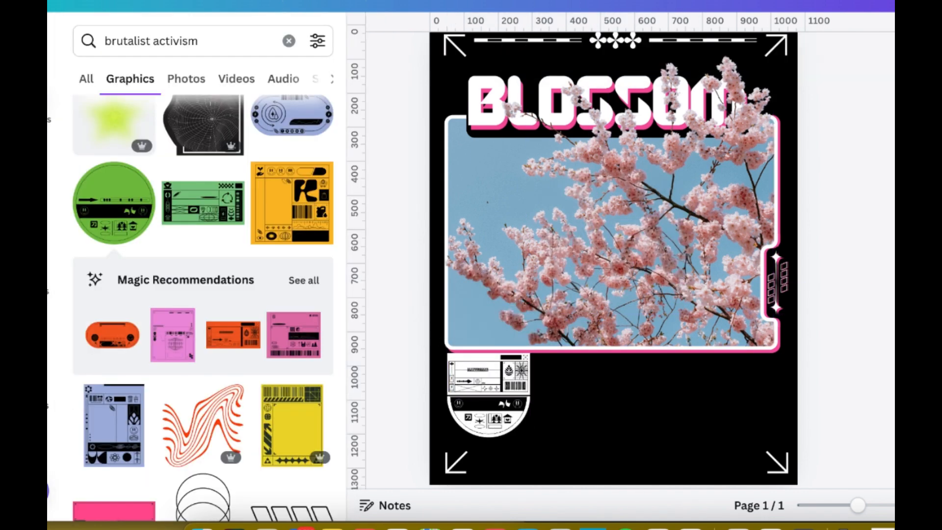
Step: Add the square orange brutalist label, shrink it to about half size, place it directly beside the white labels below the photo and recolour it white
{"action": "scroll", "coordinate": [618, 260], "scroll_direction": "up", "scroll_amount": 3}
{"action": "scroll", "coordinate": [619, 260], "scroll_direction": "down", "scroll_amount": 1}
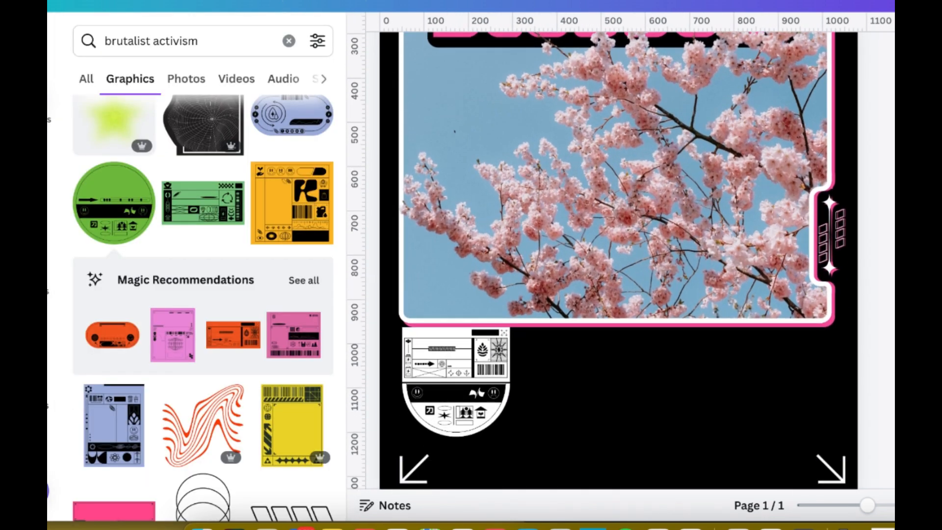
{"action": "left_click", "coordinate": [303, 214]}
{"action": "left_click_drag", "start_coordinate": [599, 235], "coordinate": [590, 461]}
{"action": "scroll", "coordinate": [590, 461], "scroll_direction": "down", "scroll_amount": 2}
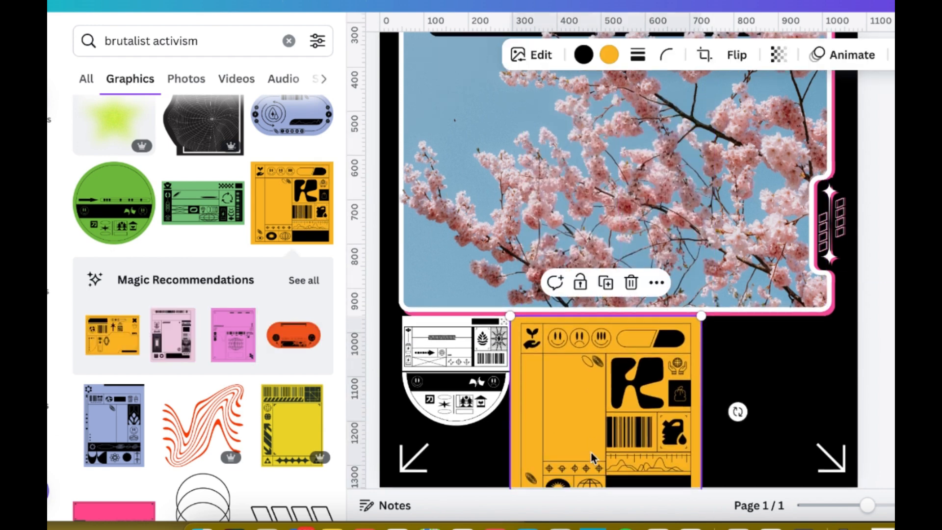
{"action": "left_click_drag", "start_coordinate": [702, 446], "coordinate": [628, 360]}
{"action": "left_click", "coordinate": [609, 55]}
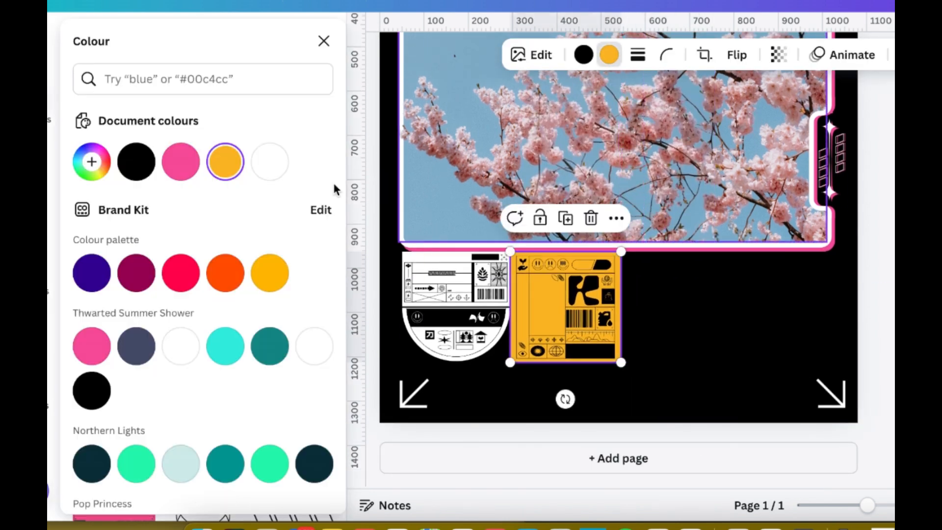
{"action": "left_click", "coordinate": [269, 160]}
{"action": "key", "text": "Escape"}
{"action": "scroll", "coordinate": [618, 250], "scroll_direction": "up", "scroll_amount": 3}
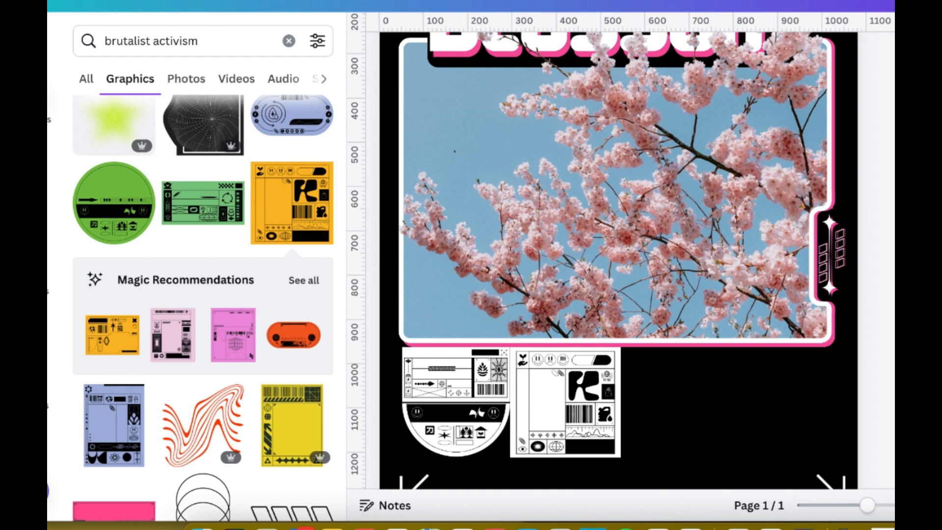
Step: Search the graphics for "y2k element" and look through the results for a suitable decoration
{"action": "left_click", "coordinate": [192, 40]}
{"action": "type", "text": "y2k element"}
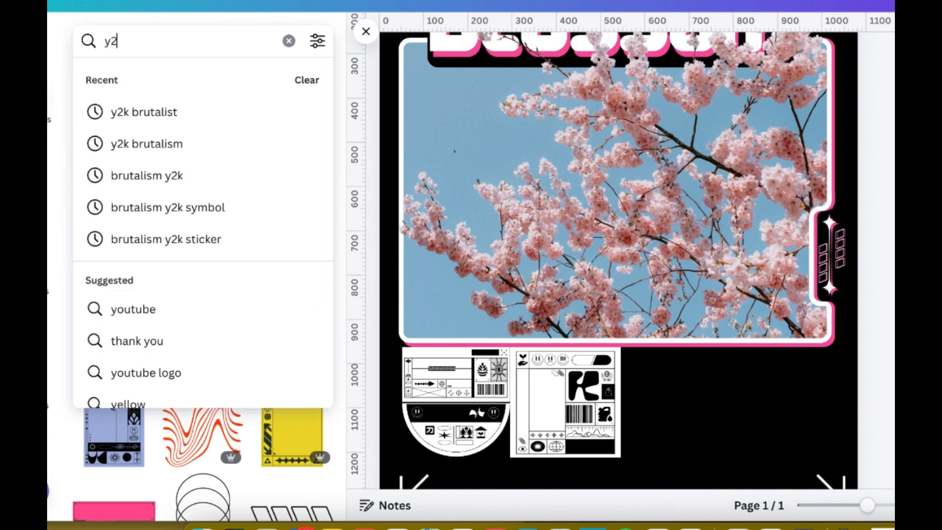
{"action": "key", "text": "Return"}
{"action": "scroll", "coordinate": [215, 314], "scroll_direction": "down", "scroll_amount": 10}
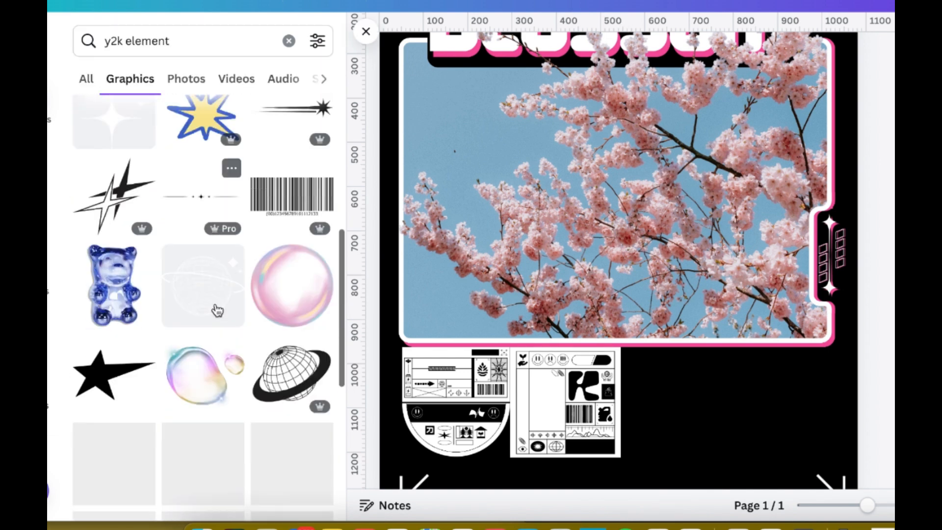
{"action": "scroll", "coordinate": [221, 353], "scroll_direction": "down", "scroll_amount": 15}
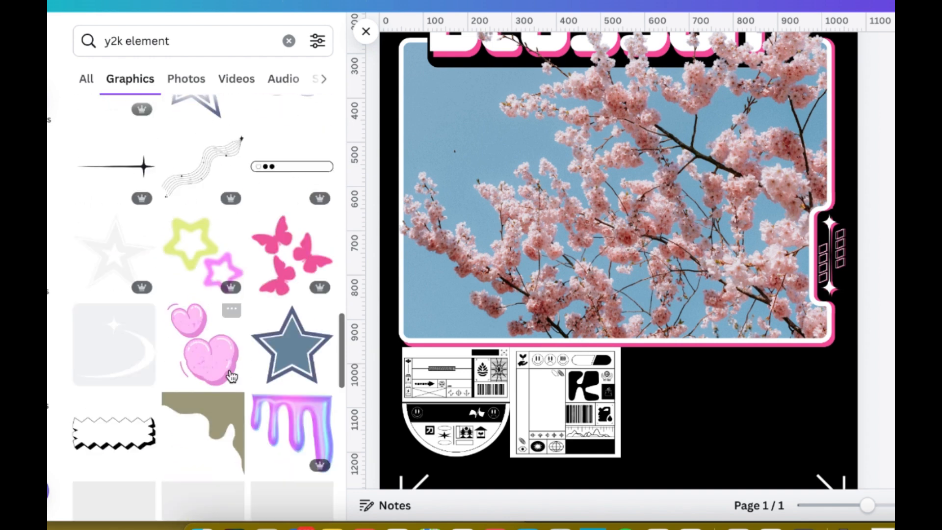
{"action": "scroll", "coordinate": [220, 354], "scroll_direction": "down", "scroll_amount": 5}
Step: Refine the graphics search to "y2k aesthetic element" and add the ringed wireframe globe to the page
{"action": "left_click", "coordinate": [125, 41]}
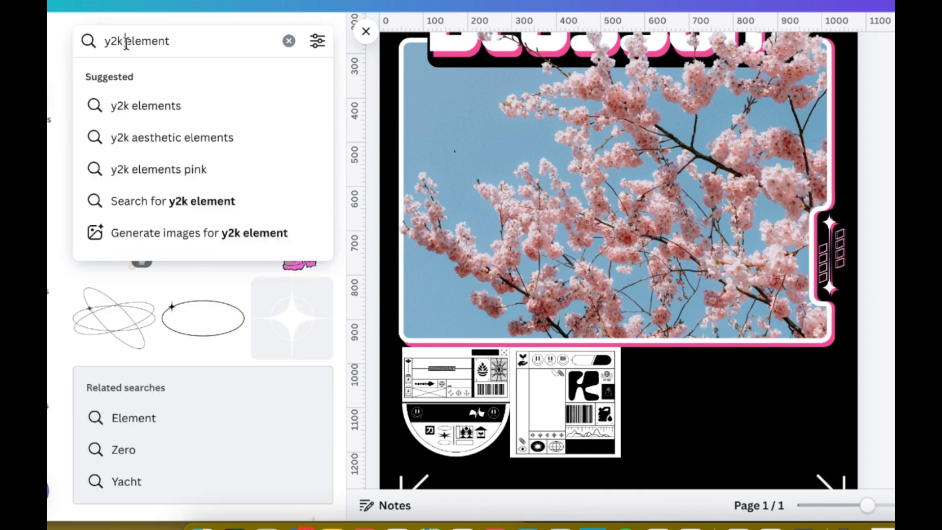
{"action": "type", "text": "aesthetic"}
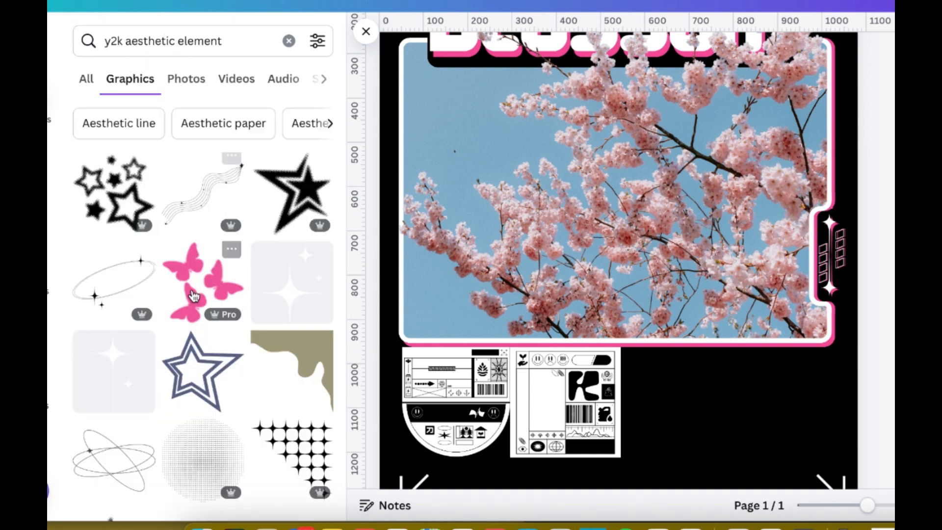
{"action": "scroll", "coordinate": [191, 294], "scroll_direction": "down", "scroll_amount": 10}
{"action": "scroll", "coordinate": [193, 295], "scroll_direction": "down", "scroll_amount": 10}
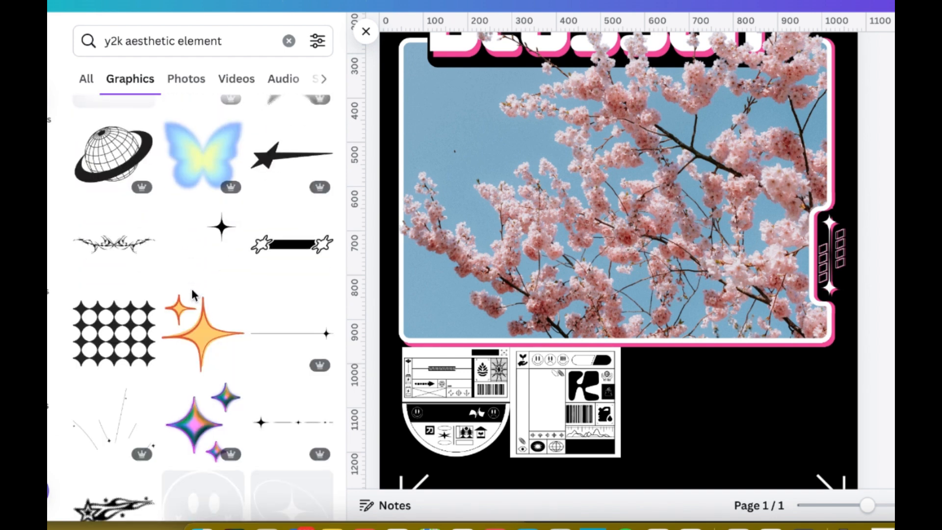
{"action": "scroll", "coordinate": [192, 289], "scroll_direction": "down", "scroll_amount": 1}
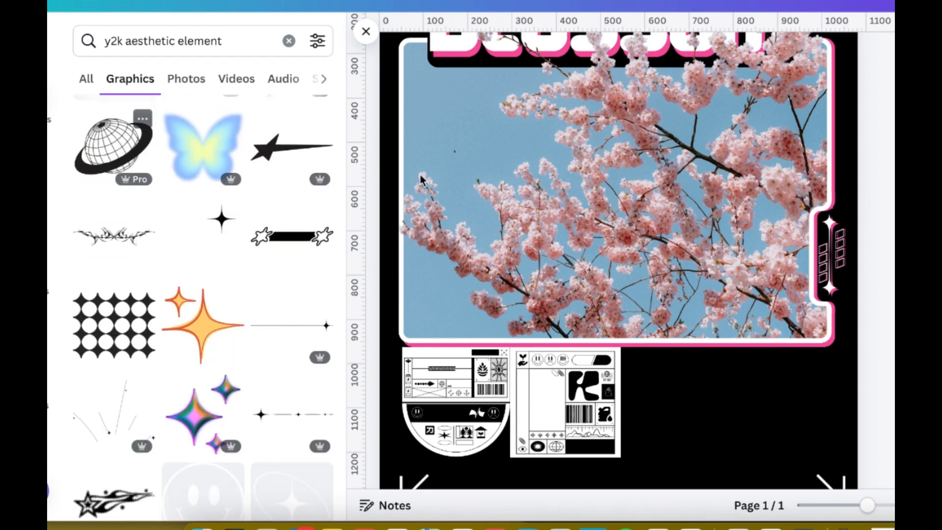
{"action": "left_click", "coordinate": [113, 145]}
Step: Recolour the ringed globe white, shrink it and place it just above the poster's lower-right arrow
{"action": "left_click", "coordinate": [595, 54]}
{"action": "left_click", "coordinate": [269, 161]}
{"action": "left_click_drag", "start_coordinate": [522, 152], "coordinate": [632, 228]}
{"action": "left_click_drag", "start_coordinate": [679, 265], "coordinate": [749, 439]}
{"action": "scroll", "coordinate": [770, 422], "scroll_direction": "down", "scroll_amount": 3}
{"action": "left_click_drag", "start_coordinate": [785, 376], "coordinate": [821, 403]}
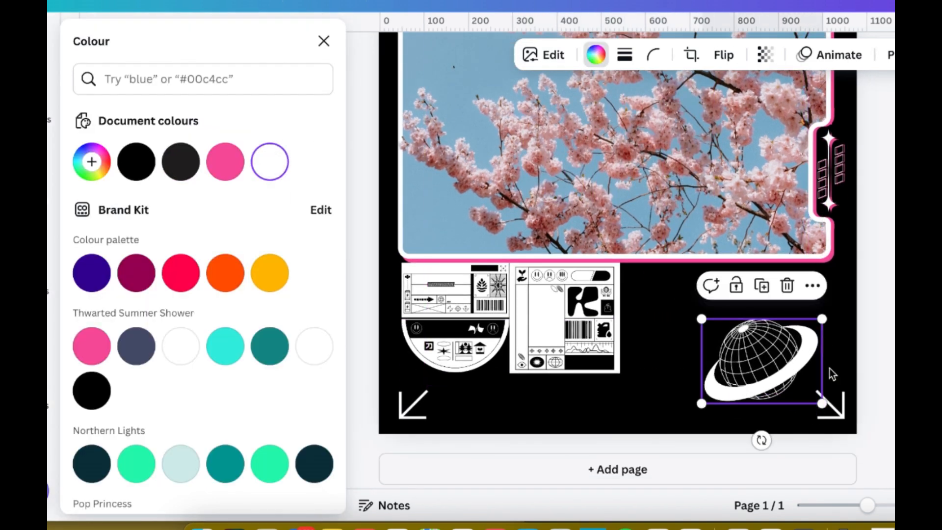
Step: Duplicate the globe, recolour the copy pink and move its layer behind the white globe as an offset shadow
{"action": "key", "text": "ctrl+d"}
{"action": "left_click", "coordinate": [225, 161]}
{"action": "key", "text": "alt+1"}
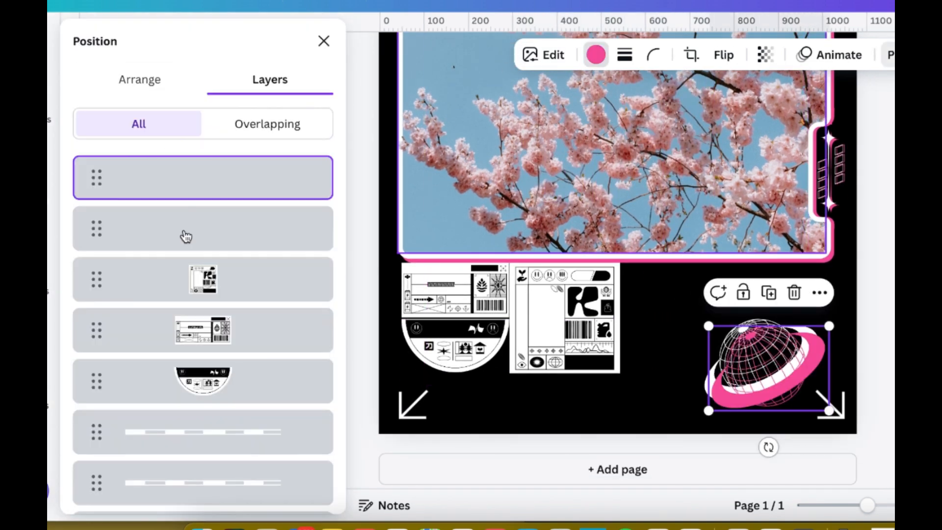
{"action": "left_click_drag", "start_coordinate": [204, 172], "coordinate": [204, 225]}
{"action": "left_click", "coordinate": [755, 363]}
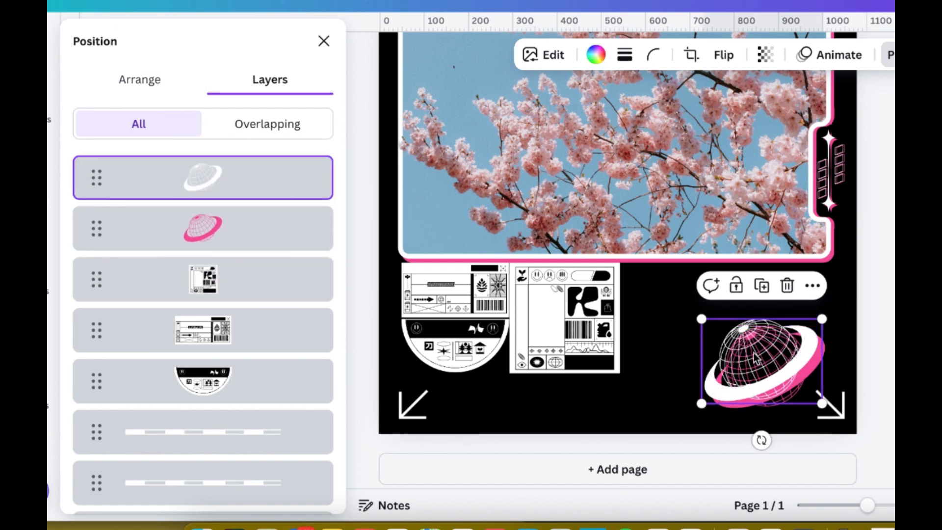
Step: Duplicate the three white labels below the photo together as a slightly offset set
{"action": "left_click", "coordinate": [561, 319]}
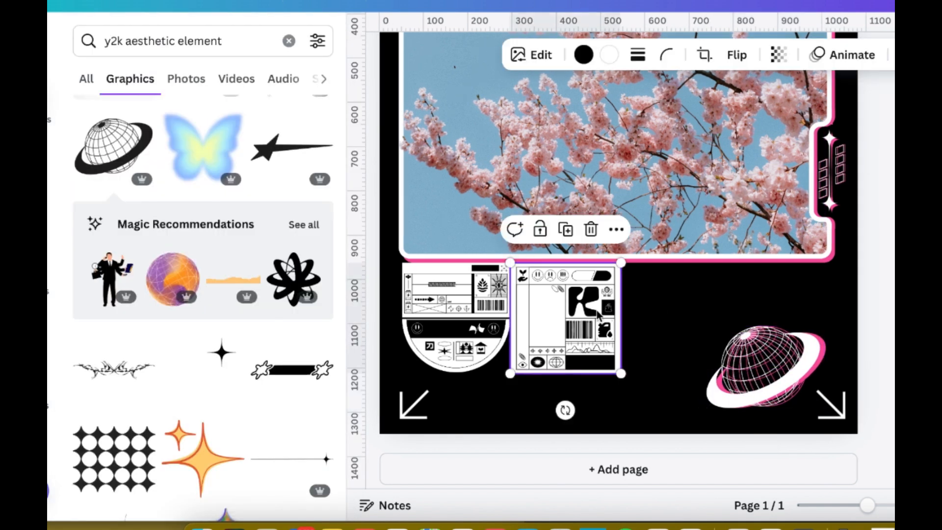
{"action": "left_click", "coordinate": [470, 301], "text": "shift"}
{"action": "left_click", "coordinate": [461, 354], "text": "shift"}
{"action": "key", "text": "ctrl+d"}
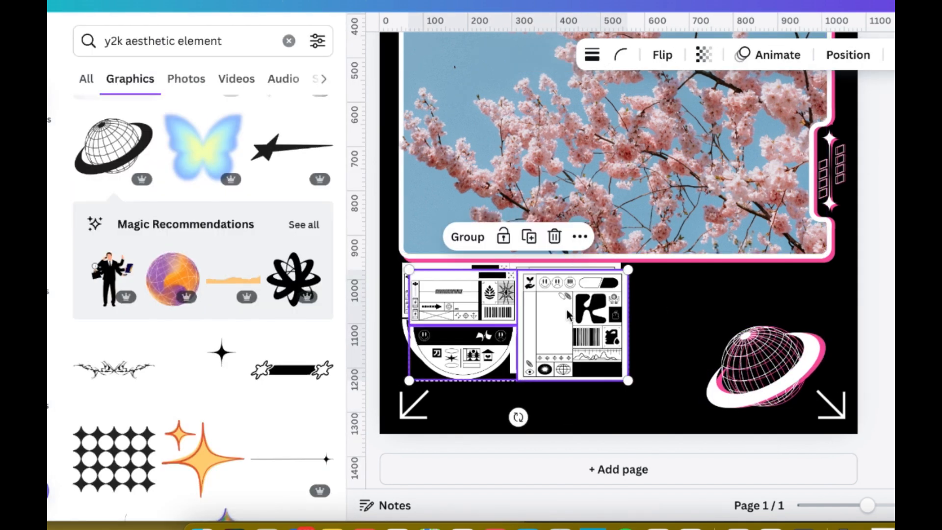
{"action": "left_click", "coordinate": [736, 302]}
Step: Recolour the white areas of the duplicated square, rectangular and half-circle labels pink
{"action": "left_click", "coordinate": [595, 309]}
{"action": "left_click", "coordinate": [609, 54]}
{"action": "left_click", "coordinate": [181, 168]}
{"action": "left_click", "coordinate": [447, 299]}
{"action": "left_click", "coordinate": [182, 169]}
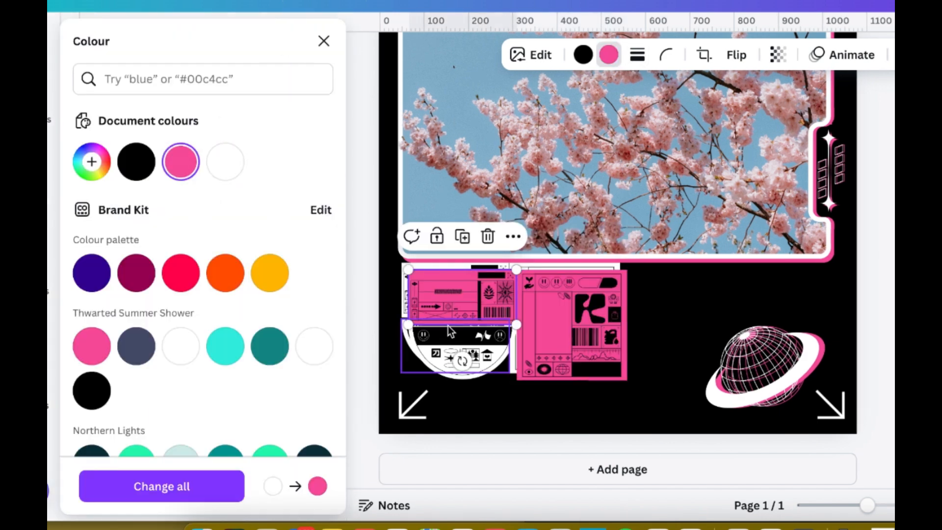
{"action": "left_click", "coordinate": [449, 326]}
{"action": "left_click", "coordinate": [181, 162]}
Step: Move the three pink label copies together behind the white labels in the layer order to form their shadows
{"action": "left_click", "coordinate": [534, 319]}
{"action": "left_click", "coordinate": [482, 314], "text": "shift"}
{"action": "left_click", "coordinate": [478, 353], "text": "shift"}
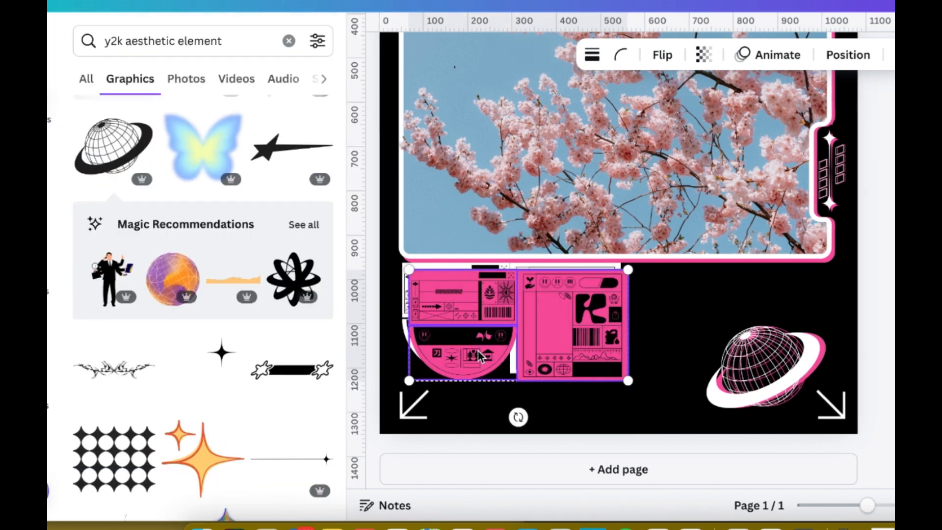
{"action": "left_click", "coordinate": [848, 54]}
{"action": "left_click_drag", "start_coordinate": [275, 177], "coordinate": [230, 343]}
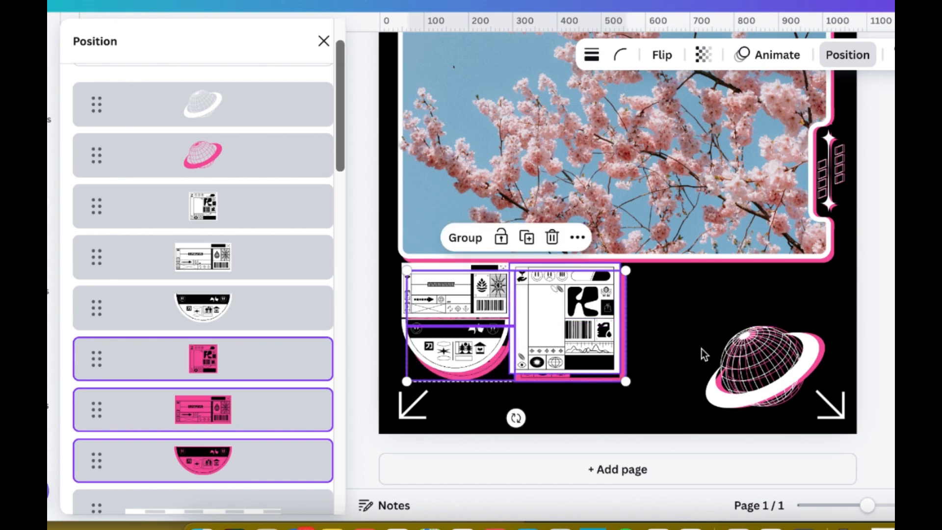
{"action": "left_click", "coordinate": [701, 351]}
{"action": "scroll", "coordinate": [617, 260], "scroll_direction": "down", "scroll_amount": 3}
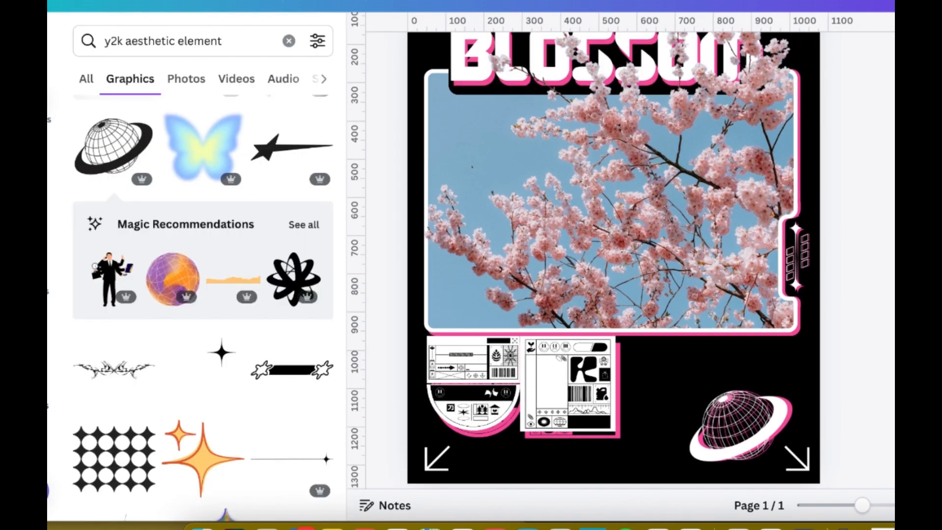
Step: Add a text paragraph describing the cherry blossom, or sakura, and set its font to Helvetica Now Display
{"action": "type", "text": "The cherry blossom, or sakura, is the flower of trees in Prunus subgenus Cerasus. Sakura usually refers to flowers of ornamental cherry trees, such as cultivars of Prunus serrulata, not trees grown for their fruit"}
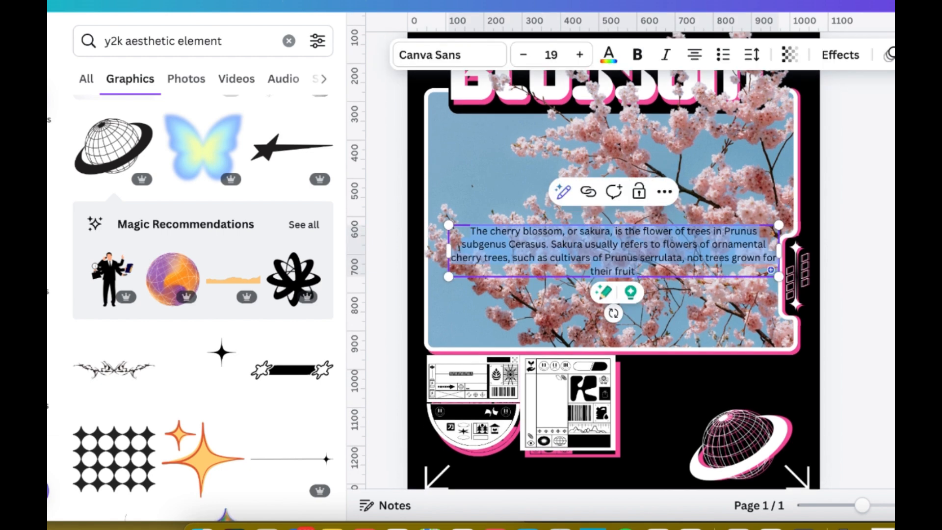
{"action": "left_click", "coordinate": [463, 55]}
{"action": "type", "text": "helve"}
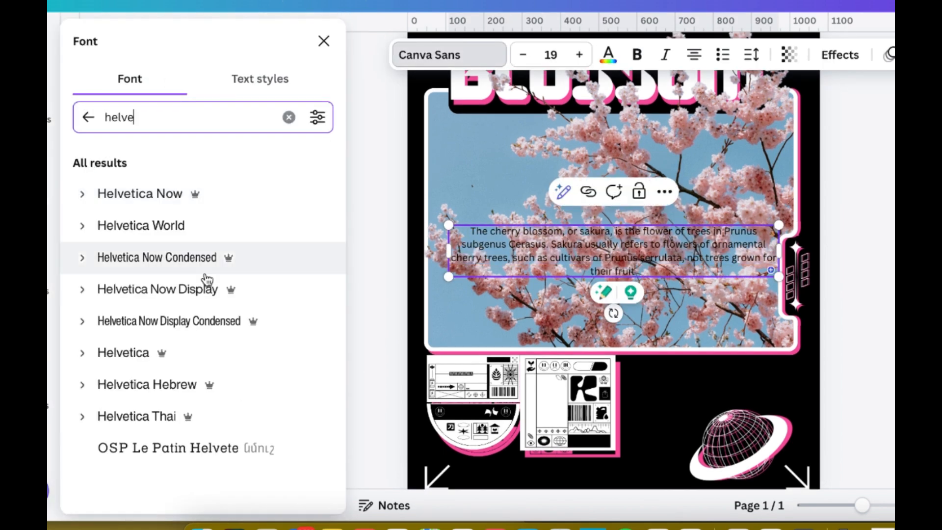
{"action": "left_click", "coordinate": [212, 293]}
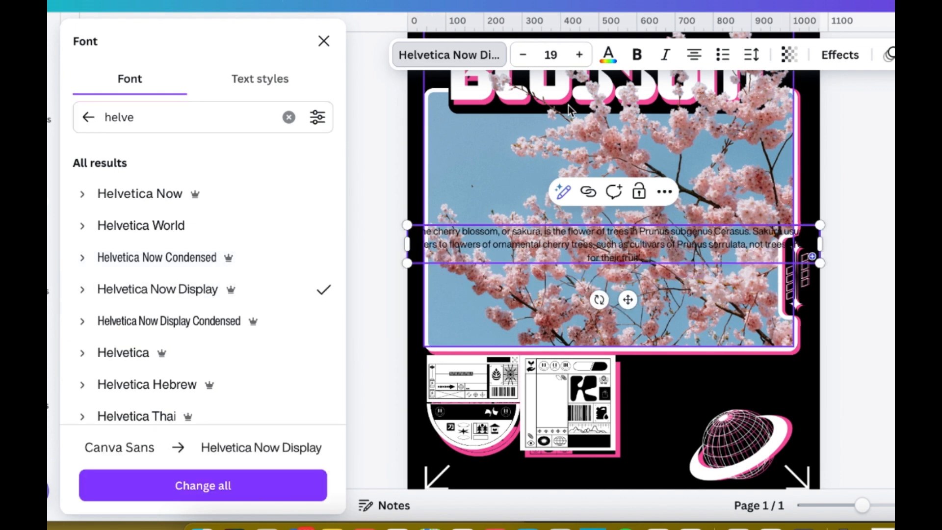
Step: Recolour the paragraph white, narrow its text box and move it below the photo, above the globe
{"action": "left_click", "coordinate": [608, 55]}
{"action": "left_click", "coordinate": [225, 161]}
{"action": "left_click_drag", "start_coordinate": [407, 244], "coordinate": [573, 251]}
{"action": "left_click_drag", "start_coordinate": [812, 270], "coordinate": [818, 406]}
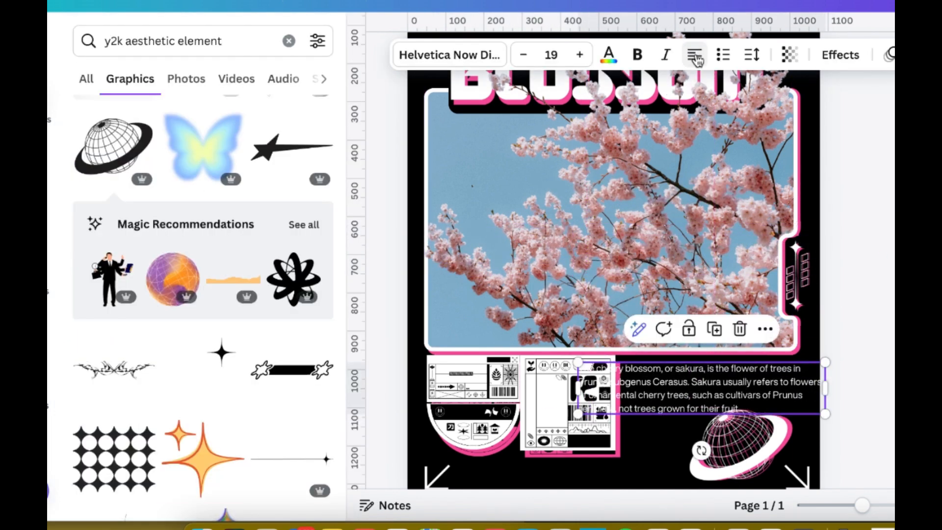
Step: Justify the paragraph, scale it down to size 15.7 and fit it between the square label and the photo frame's outer edge
{"action": "left_click_drag", "start_coordinate": [578, 363], "coordinate": [620, 371]}
{"action": "left_click_drag", "start_coordinate": [822, 390], "coordinate": [809, 392]}
{"action": "left_click_drag", "start_coordinate": [749, 400], "coordinate": [753, 389]}
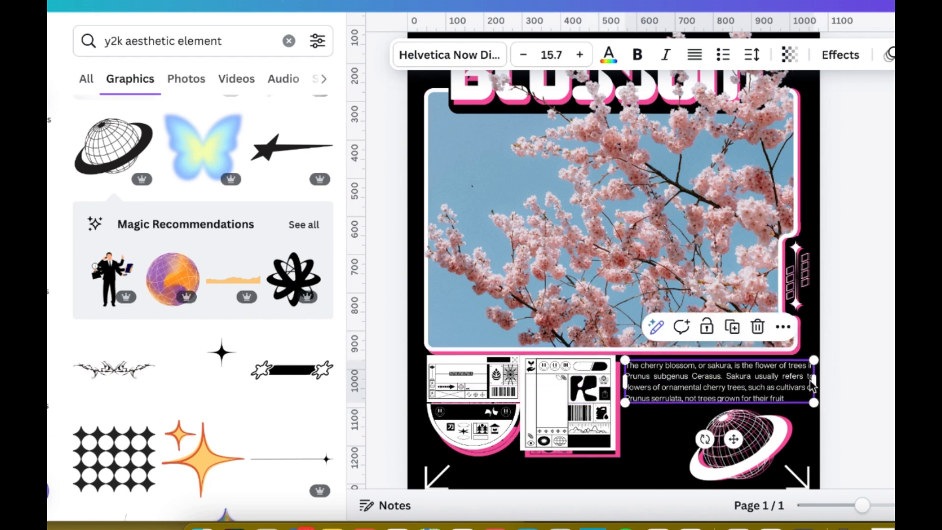
{"action": "left_click_drag", "start_coordinate": [814, 380], "coordinate": [801, 383]}
{"action": "key", "text": "Escape"}
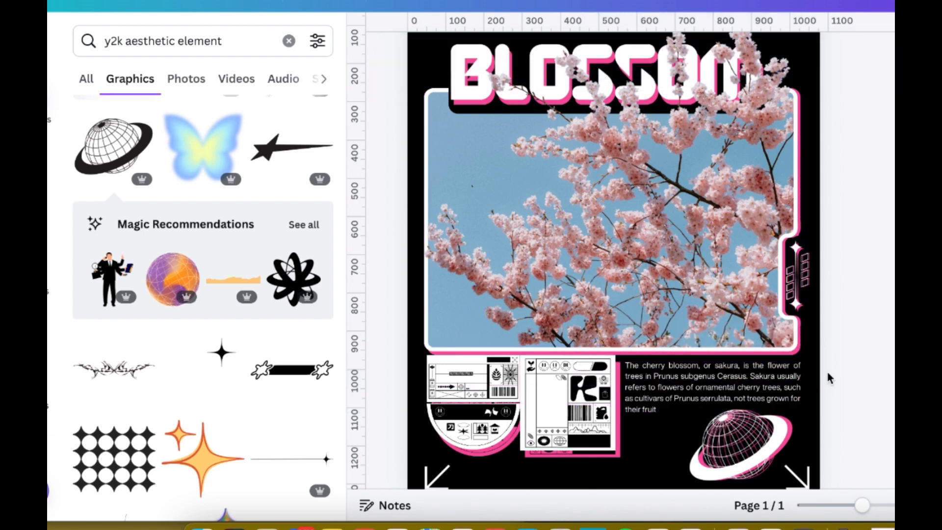
Step: Duplicate the paragraph, recolour the copy pink and move its layer behind the white text with a slight offset
{"action": "left_click", "coordinate": [711, 387]}
{"action": "left_click", "coordinate": [608, 54]}
{"action": "left_click", "coordinate": [181, 161]}
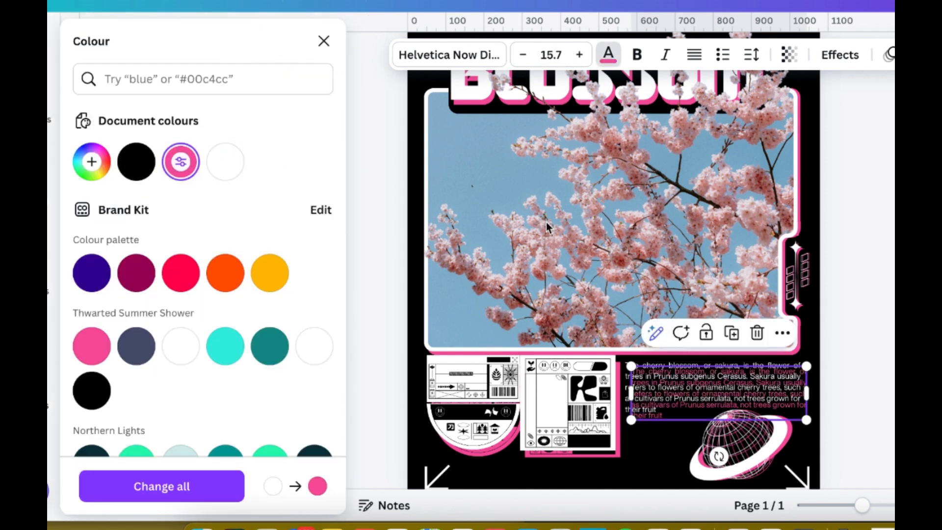
{"action": "scroll", "coordinate": [879, 278], "scroll_direction": "up", "scroll_amount": 3}
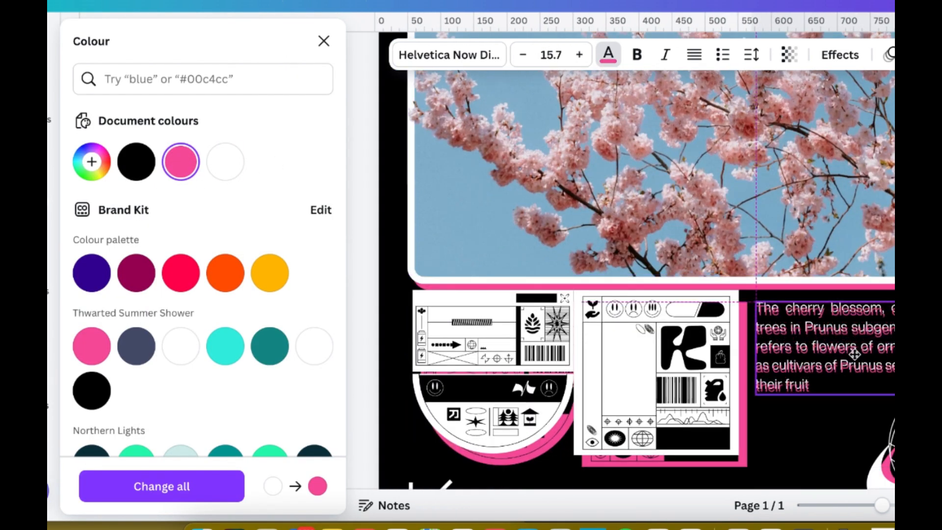
{"action": "left_click_drag", "start_coordinate": [855, 354], "coordinate": [855, 353]}
{"action": "left_click_drag", "start_coordinate": [239, 187], "coordinate": [246, 245]}
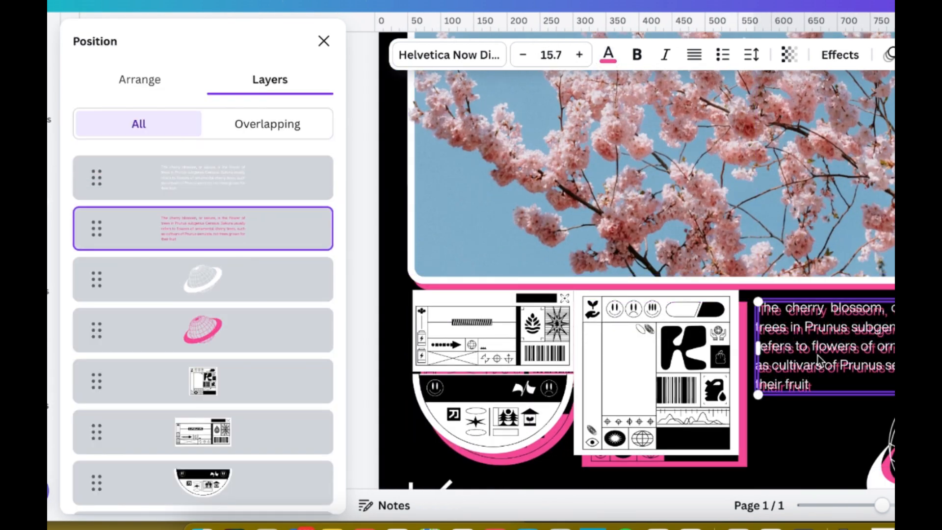
Step: Make both the white paragraph and its pink copy bold
{"action": "left_click", "coordinate": [817, 346]}
{"action": "left_click", "coordinate": [647, 60]}
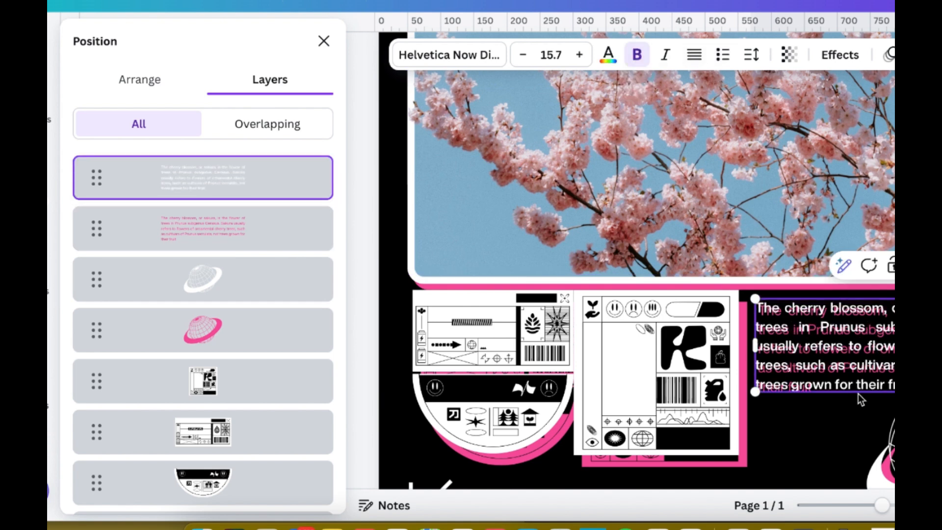
{"action": "left_click", "coordinate": [288, 230]}
{"action": "scroll", "coordinate": [846, 284], "scroll_direction": "up", "scroll_amount": 3}
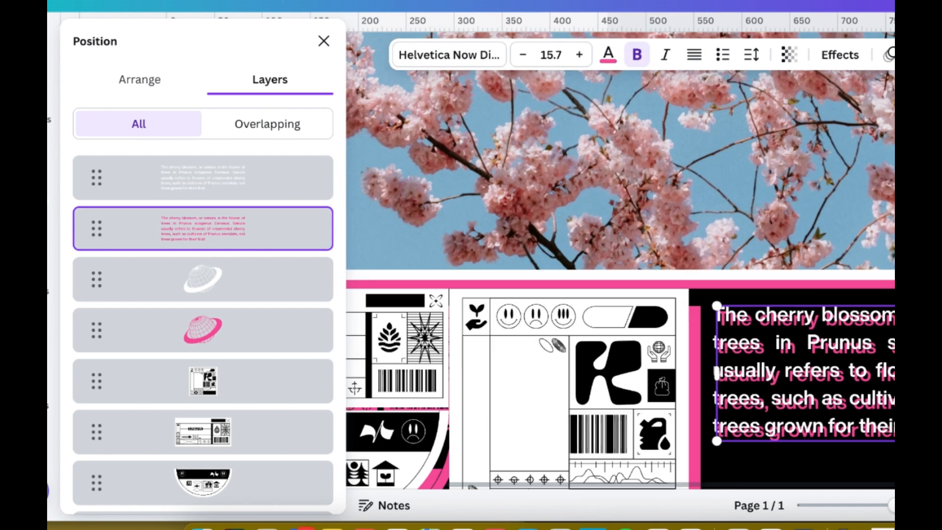
Step: Fine-tune the pink paragraph's position so it sits as a narrow offset shadow behind the white text
{"action": "scroll", "coordinate": [846, 314], "scroll_direction": "up", "scroll_amount": 1}
{"action": "scroll", "coordinate": [834, 372], "scroll_direction": "down", "scroll_amount": 1}
{"action": "left_click_drag", "start_coordinate": [810, 369], "coordinate": [802, 361]}
{"action": "scroll", "coordinate": [810, 364], "scroll_direction": "up", "scroll_amount": 2}
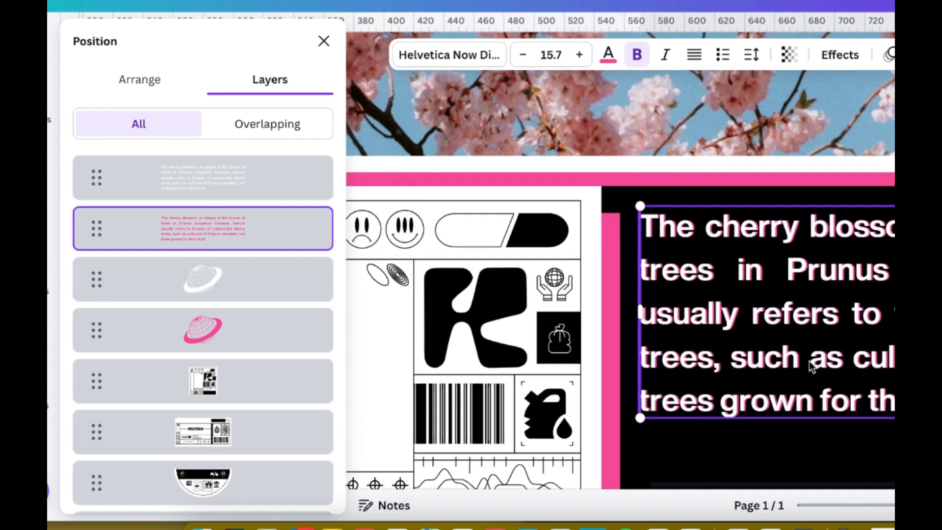
{"action": "scroll", "coordinate": [812, 365], "scroll_direction": "down", "scroll_amount": 3}
{"action": "left_click_drag", "start_coordinate": [809, 364], "coordinate": [812, 369]}
{"action": "left_click", "coordinate": [812, 416]}
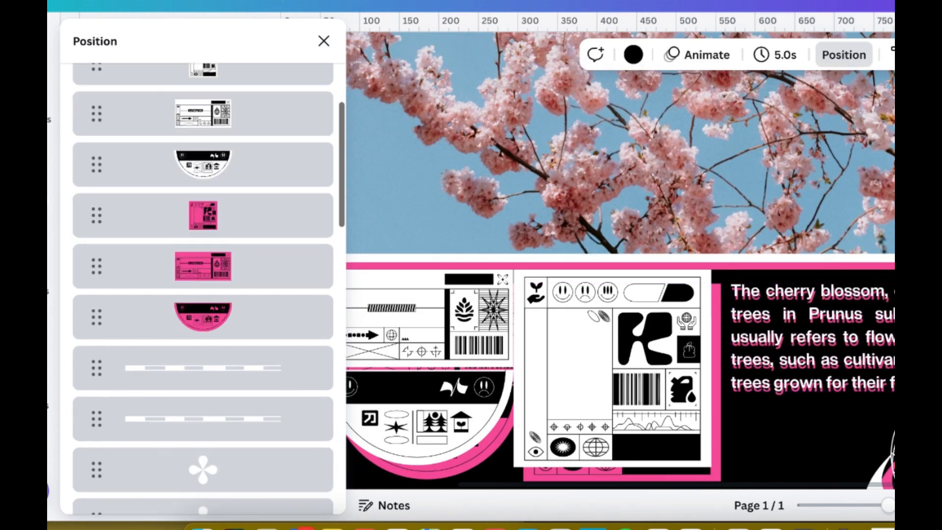
{"action": "scroll", "coordinate": [812, 417], "scroll_direction": "down", "scroll_amount": 3}
{"action": "key", "text": "Escape"}
{"action": "scroll", "coordinate": [633, 260], "scroll_direction": "up", "scroll_amount": 2}
{"action": "scroll", "coordinate": [632, 260], "scroll_direction": "down", "scroll_amount": 3}
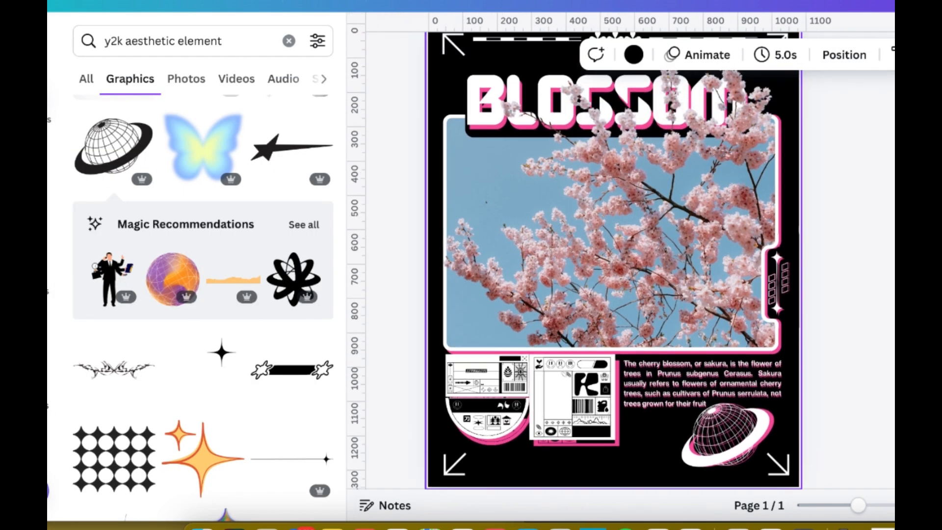
{"action": "scroll", "coordinate": [633, 260], "scroll_direction": "up", "scroll_amount": 2}
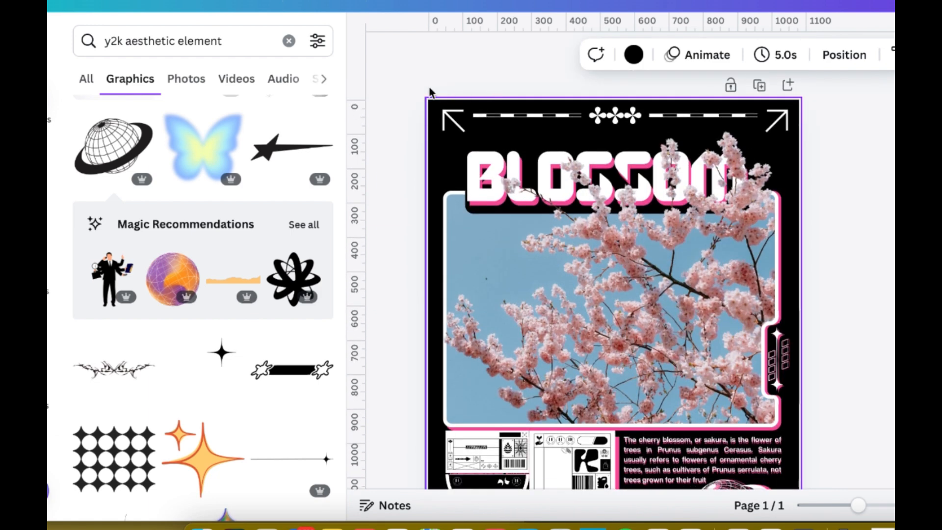
Step: Duplicate the poster's top row of corner arrows, dashed lines and flowers, and offset the copies slightly
{"action": "left_click_drag", "start_coordinate": [431, 93], "coordinate": [812, 125]}
{"action": "key", "text": "super+d"}
{"action": "left_click_drag", "start_coordinate": [684, 120], "coordinate": [678, 118]}
{"action": "scroll", "coordinate": [678, 118], "scroll_direction": "up", "scroll_amount": 3}
{"action": "scroll", "coordinate": [680, 122], "scroll_direction": "left", "scroll_amount": 3}
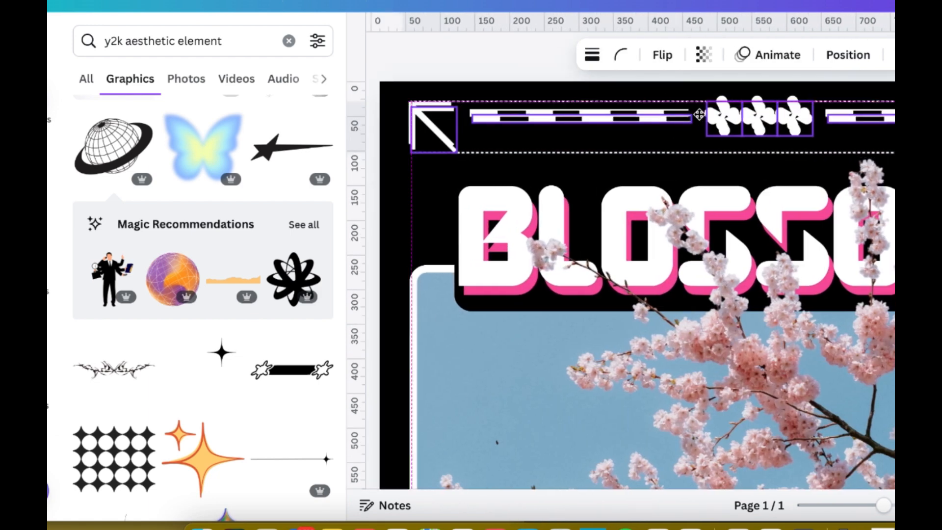
Step: Recolour the copied top-left corner arrow and the adjacent dashed line pink
{"action": "left_click", "coordinate": [431, 128]}
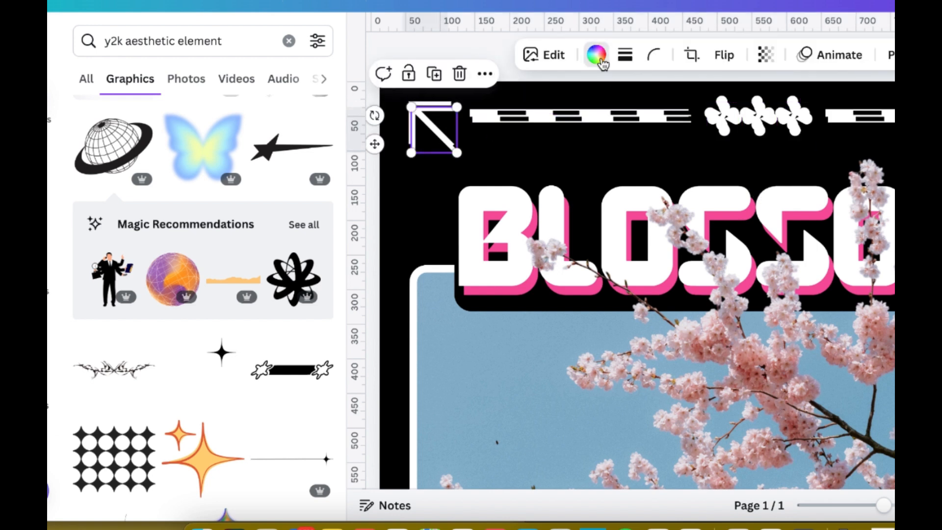
{"action": "left_click", "coordinate": [597, 55]}
{"action": "left_click", "coordinate": [510, 120]}
{"action": "left_click", "coordinate": [180, 162]}
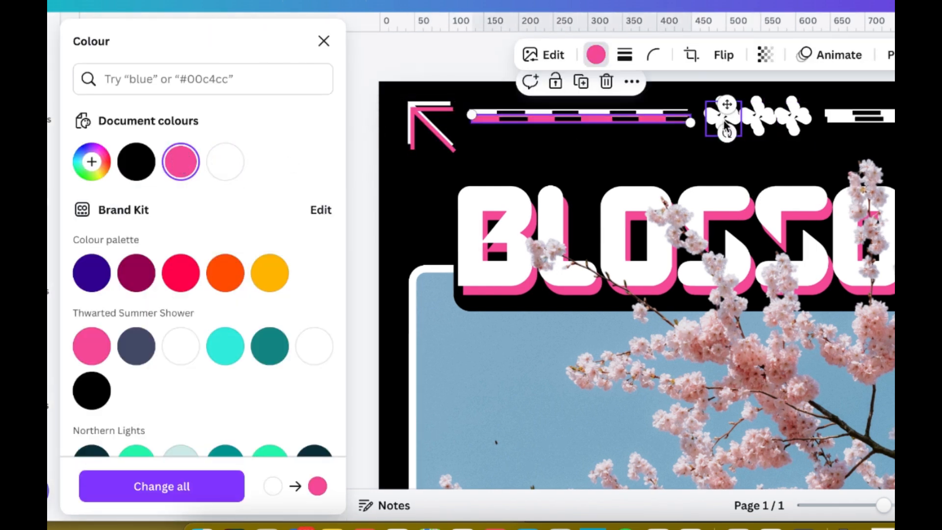
Step: Recolour the three copied flowers and the dashed line to their right pink
{"action": "left_click", "coordinate": [725, 117]}
{"action": "left_click", "coordinate": [180, 162]}
{"action": "left_click", "coordinate": [759, 122]}
{"action": "left_click", "coordinate": [181, 162]}
{"action": "left_click", "coordinate": [793, 120]}
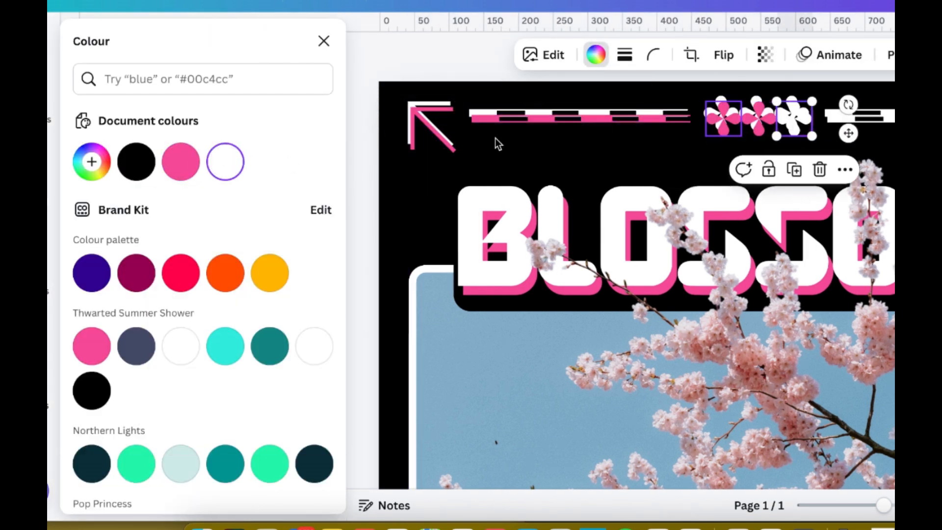
{"action": "left_click", "coordinate": [181, 162]}
{"action": "left_click", "coordinate": [844, 118]}
{"action": "left_click", "coordinate": [180, 162]}
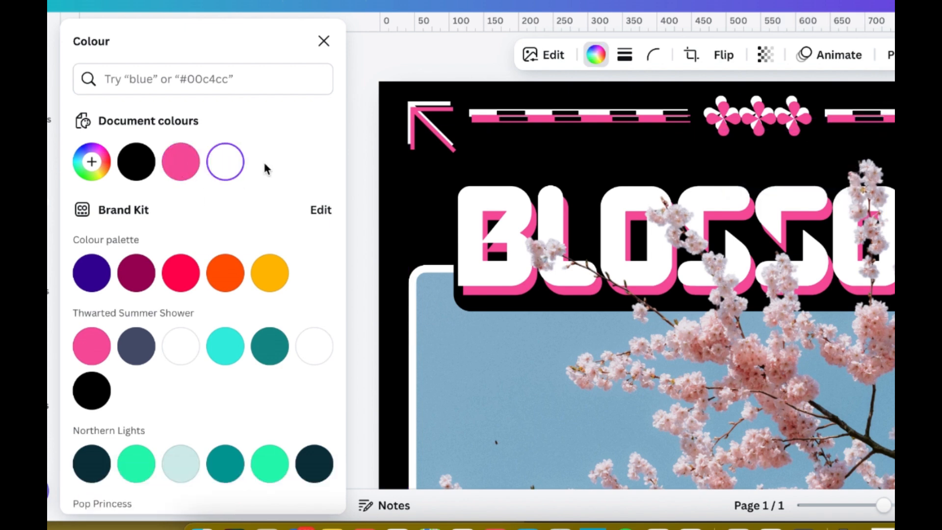
Step: Move the layers of the pink top-row copies behind the white arrows, dashed lines and flowers
{"action": "left_click", "coordinate": [323, 41]}
{"action": "scroll", "coordinate": [231, 338], "scroll_direction": "down", "scroll_amount": 3}
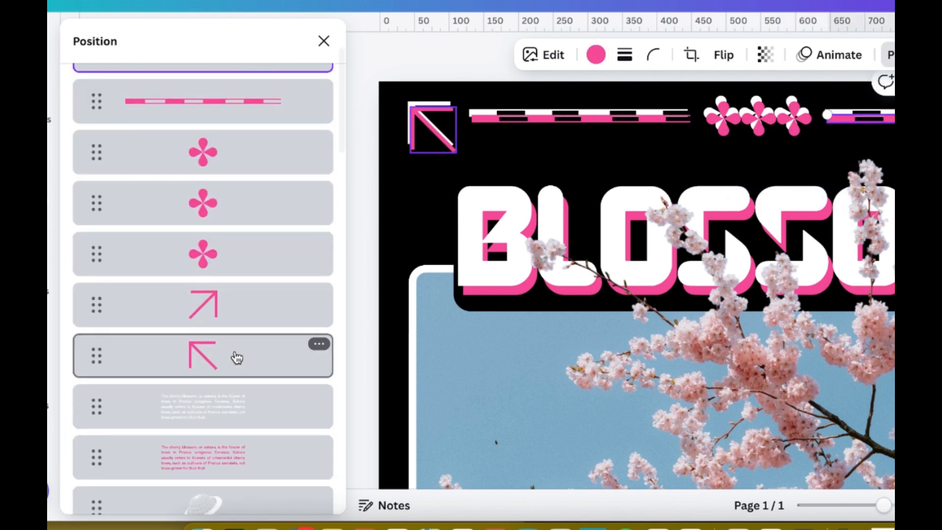
{"action": "left_click", "coordinate": [235, 358], "text": "shift"}
{"action": "scroll", "coordinate": [246, 383], "scroll_direction": "down", "scroll_amount": 4}
{"action": "left_click_drag", "start_coordinate": [209, 318], "coordinate": [221, 363]}
Step: Duplicate both bottom corner arrows and place the copies slightly offset from the originals
{"action": "left_click", "coordinate": [379, 248]}
{"action": "scroll", "coordinate": [379, 248], "scroll_direction": "down", "scroll_amount": 5}
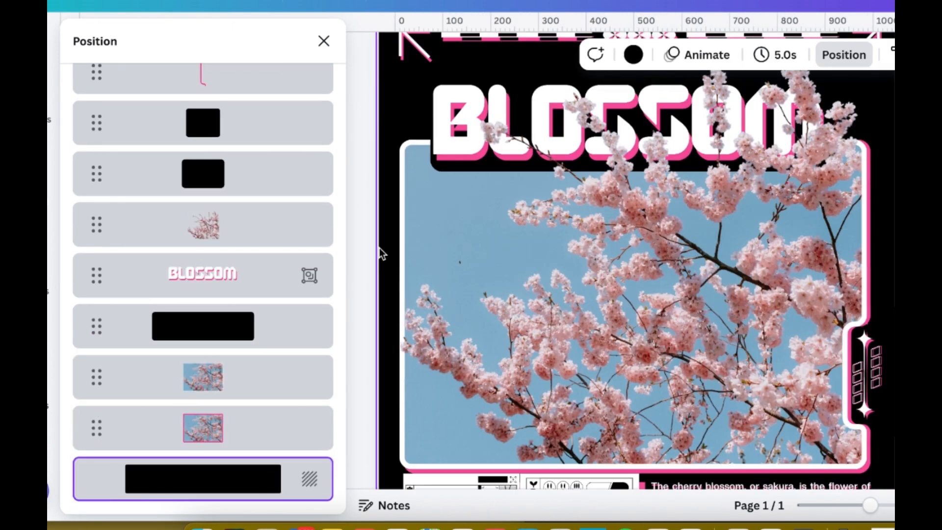
{"action": "left_click", "coordinate": [427, 442]}
{"action": "left_click", "coordinate": [871, 443], "text": "shift"}
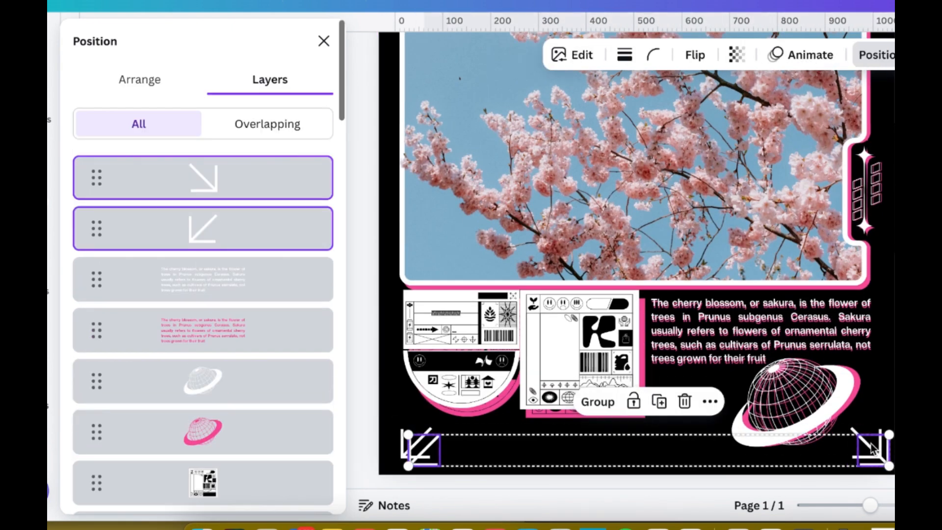
Step: Recolour both copied bottom arrows pink and move their layers behind the white arrows
{"action": "left_click", "coordinate": [596, 54]}
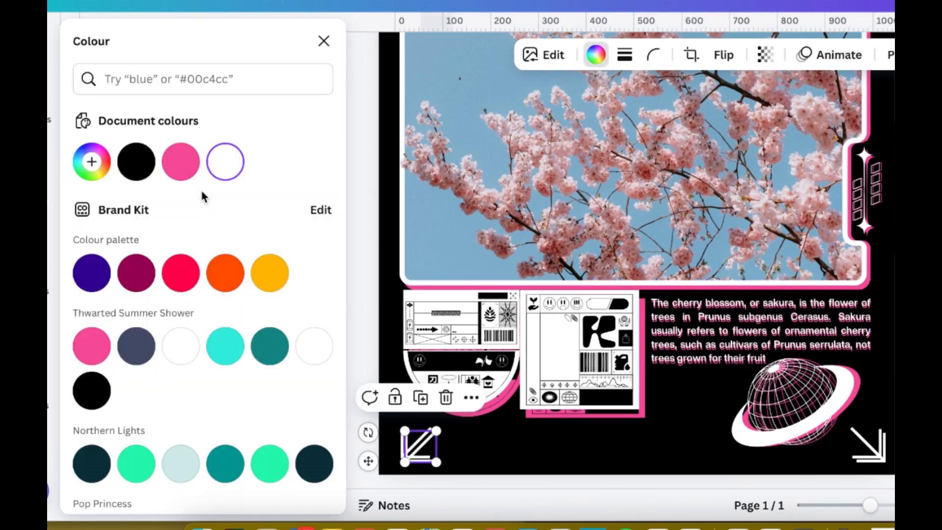
{"action": "left_click", "coordinate": [181, 160]}
{"action": "left_click", "coordinate": [203, 177]}
{"action": "left_click", "coordinate": [597, 55]}
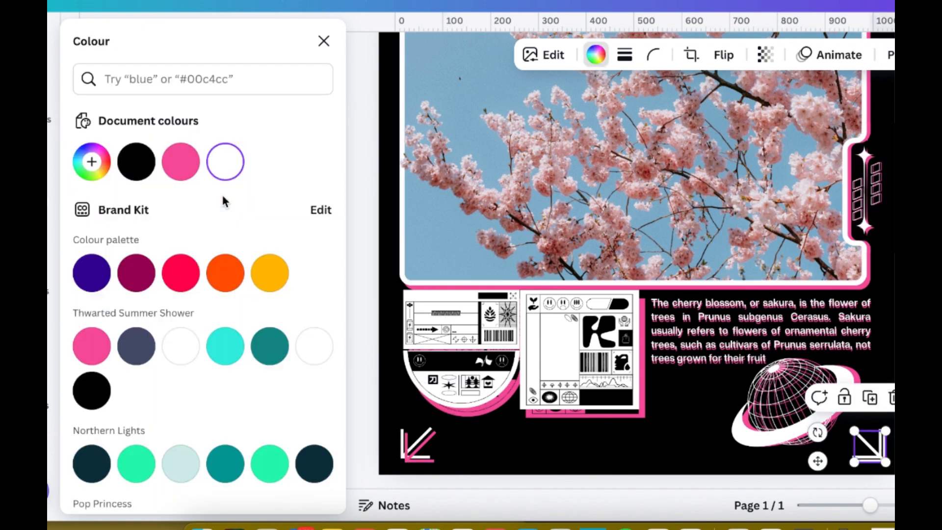
{"action": "left_click", "coordinate": [181, 160]}
{"action": "left_click", "coordinate": [230, 234], "text": "shift"}
{"action": "left_click_drag", "start_coordinate": [228, 234], "coordinate": [219, 317]}
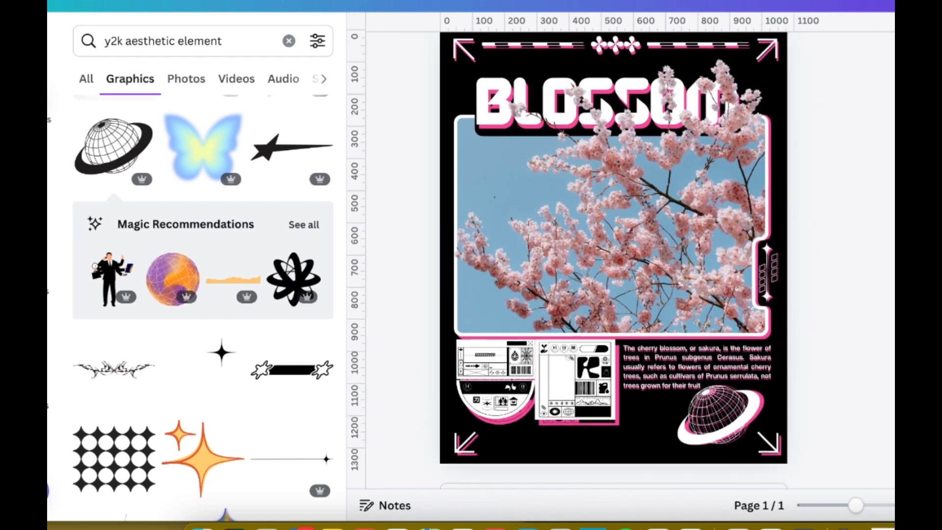
Step: Search the graphics for "texture" and refine the search to "plastic texture"
{"action": "scroll", "coordinate": [613, 259], "scroll_direction": "up", "scroll_amount": 1}
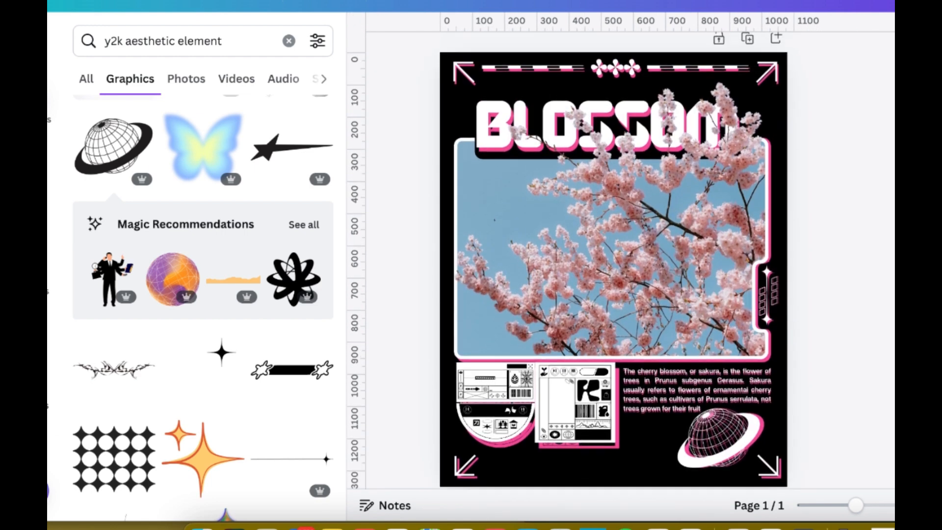
{"action": "triple_click", "coordinate": [226, 40]}
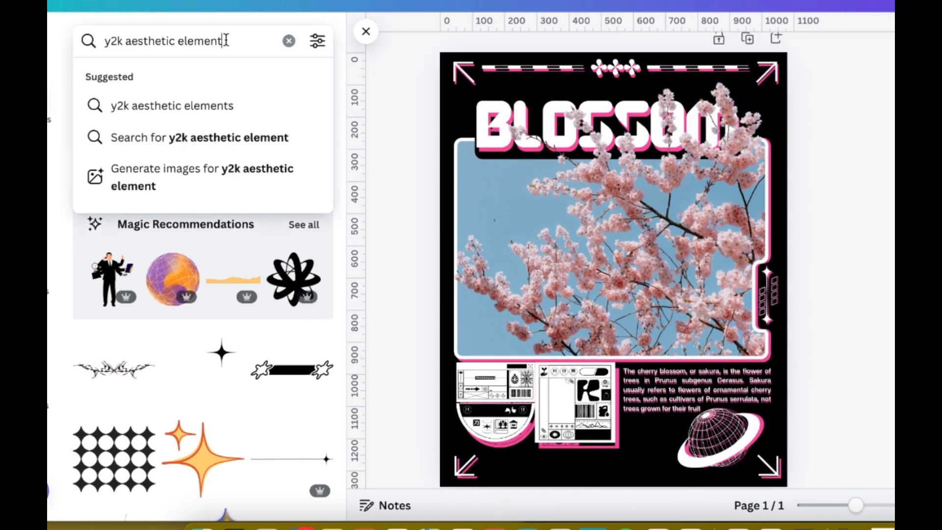
{"action": "type", "text": "texture"}
{"action": "key", "text": "Return"}
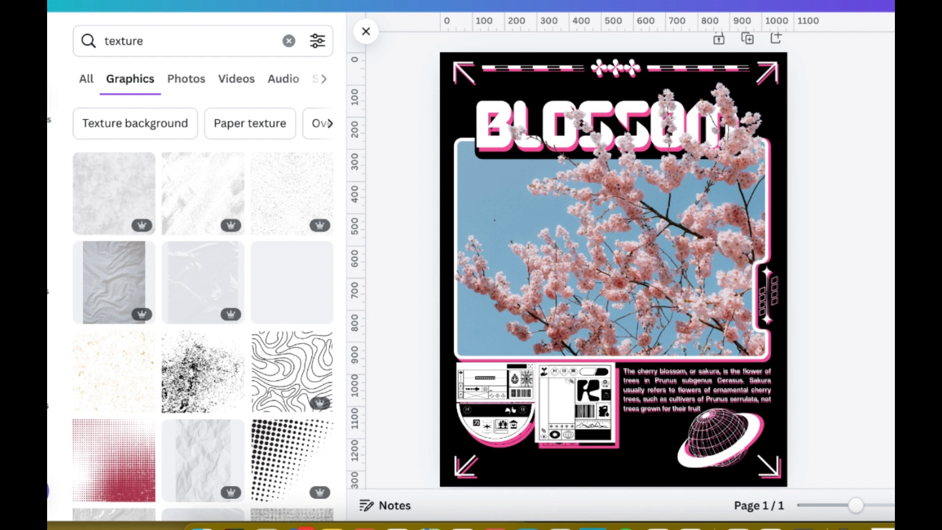
{"action": "left_click", "coordinate": [101, 41]}
{"action": "type", "text": "plastic"}
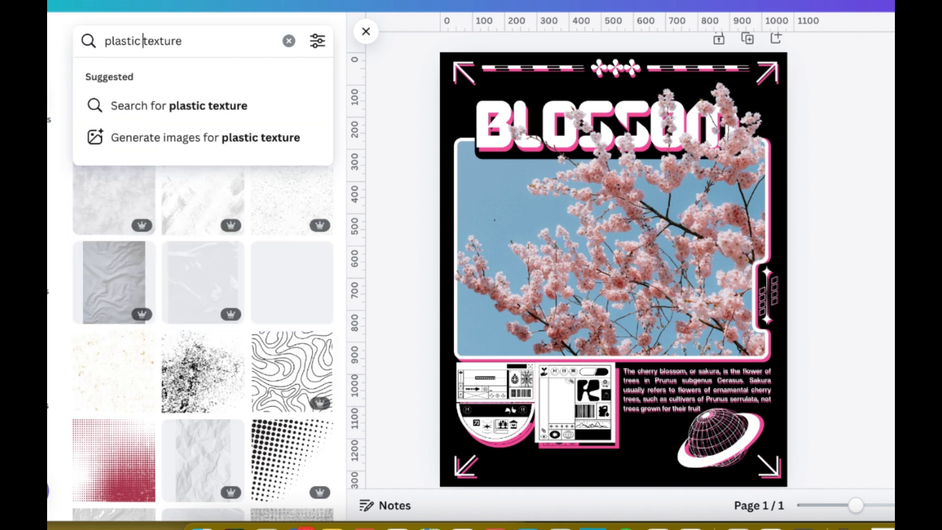
{"action": "key", "text": "Return"}
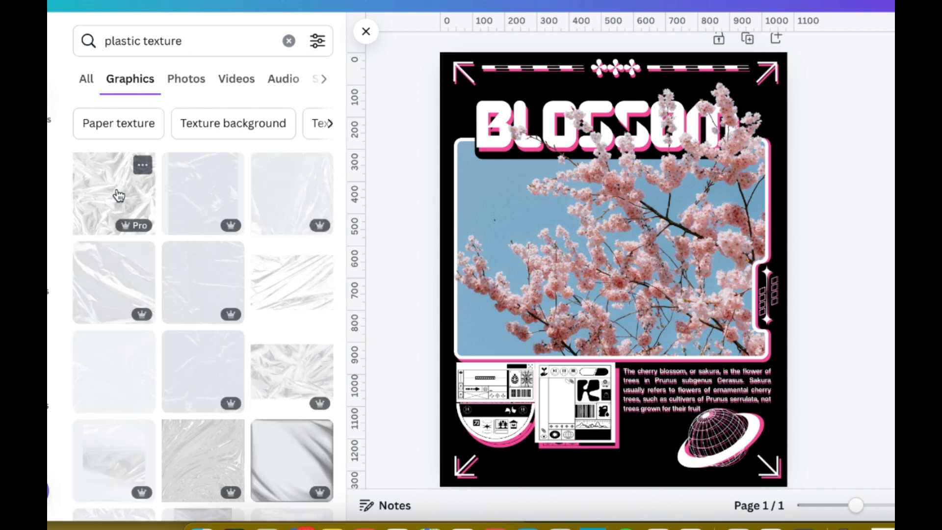
Step: Add the first crumpled plastic texture and enlarge it from the poster's top-left corner to cover the whole page
{"action": "left_click", "coordinate": [118, 195]}
{"action": "left_click_drag", "start_coordinate": [613, 270], "coordinate": [559, 193]}
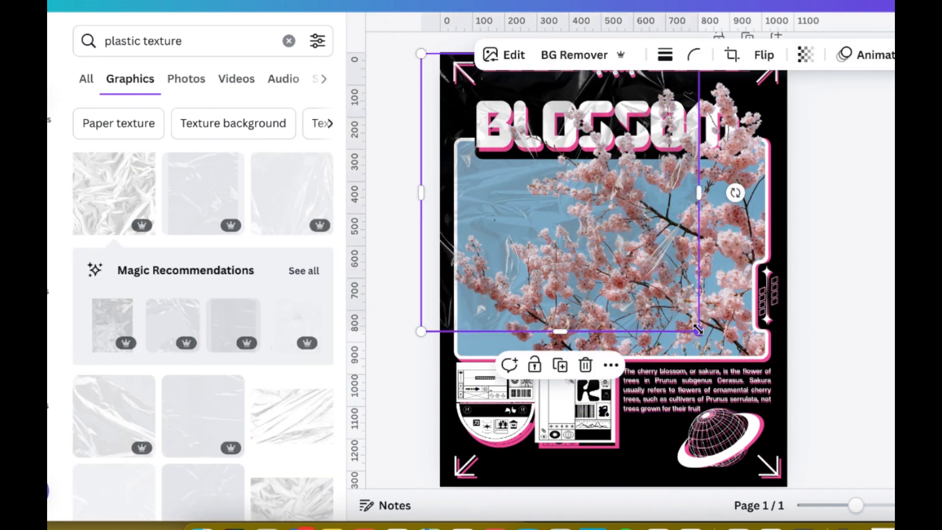
{"action": "left_click_drag", "start_coordinate": [697, 330], "coordinate": [854, 486]}
Step: Send the plastic texture's layer back so it sits directly above the black background
{"action": "key", "text": "alt+1"}
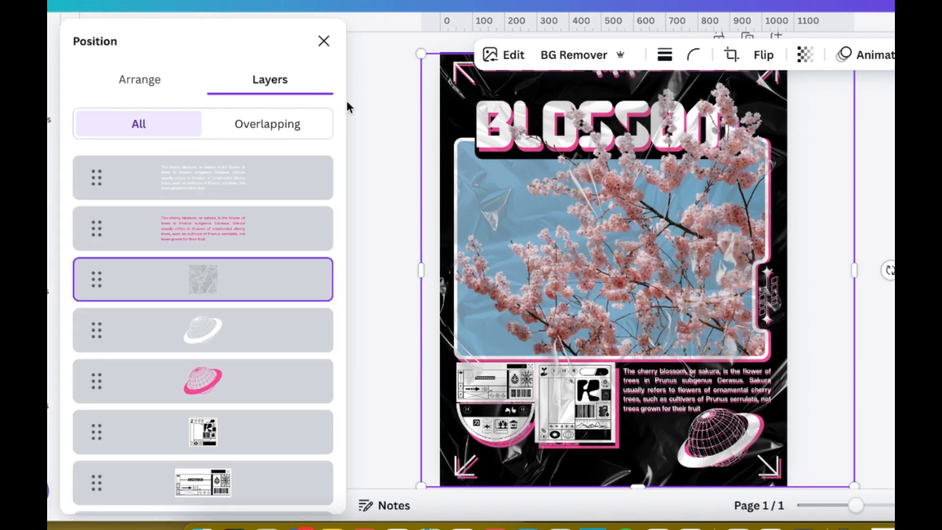
{"action": "left_click", "coordinate": [167, 83]}
{"action": "left_click", "coordinate": [260, 163]}
{"action": "key", "text": "Escape"}
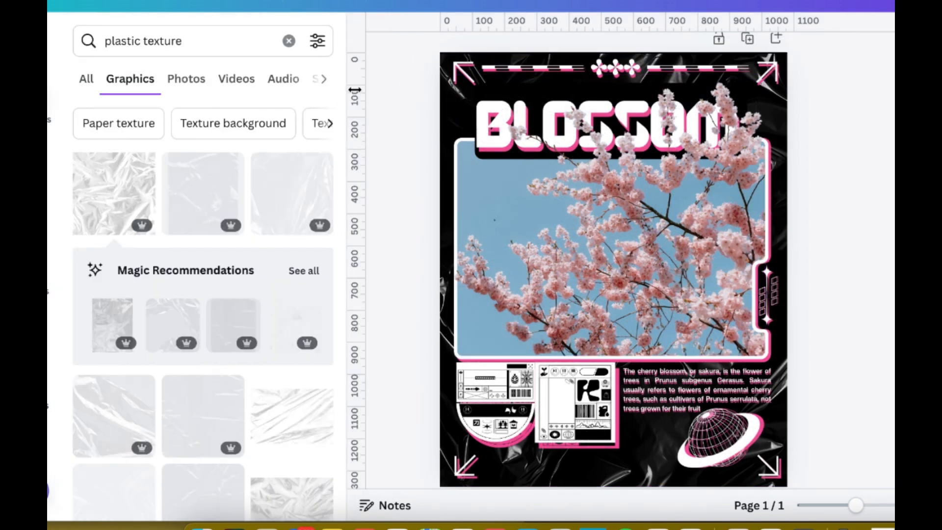
Step: Select the black rectangle behind the BLOSSOM title and lower its upper edge so it covers less of the texture
{"action": "left_click", "coordinate": [539, 206]}
{"action": "left_click", "coordinate": [275, 82]}
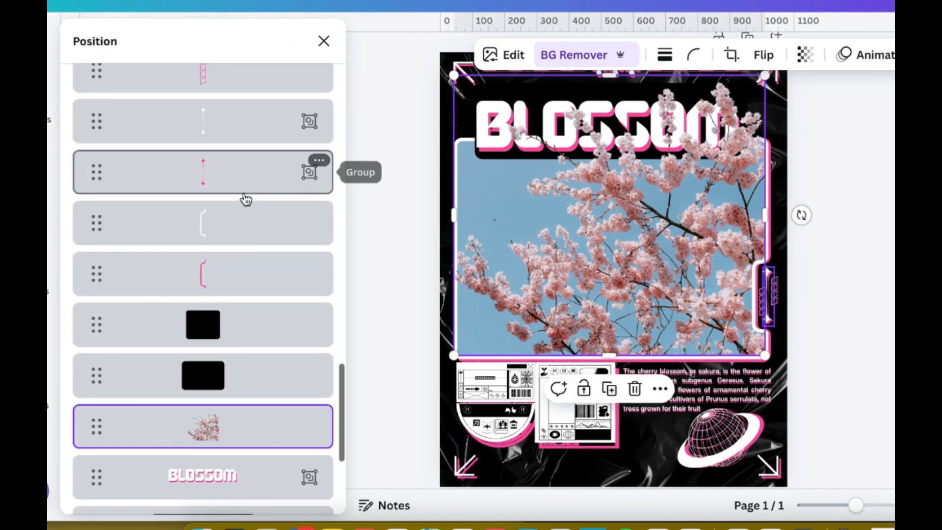
{"action": "scroll", "coordinate": [245, 199], "scroll_direction": "down", "scroll_amount": 5}
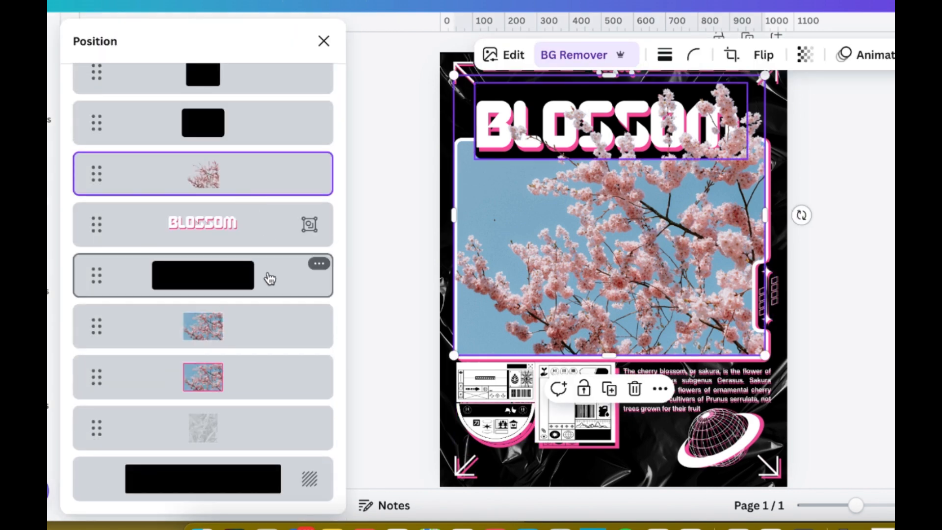
{"action": "left_click", "coordinate": [245, 275]}
{"action": "left_click_drag", "start_coordinate": [613, 93], "coordinate": [611, 132]}
{"action": "key", "text": "Escape"}
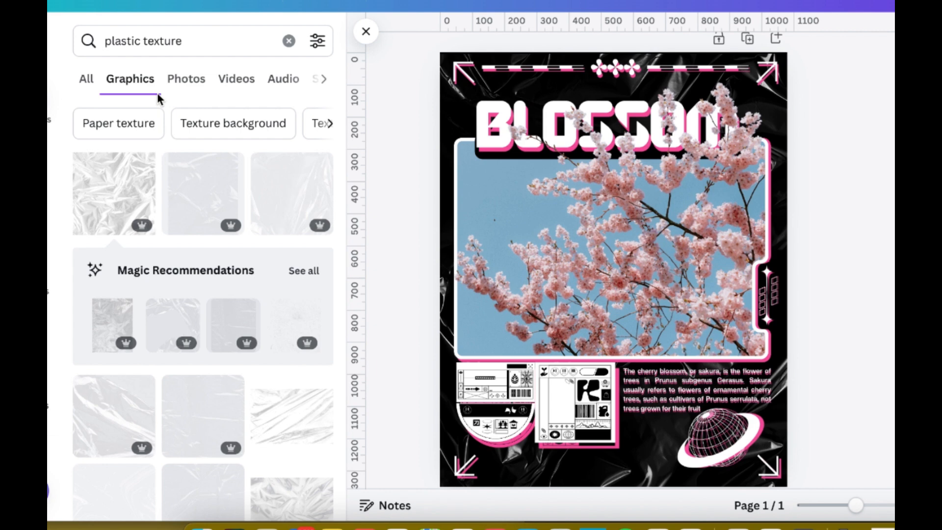
Step: Search the graphics for "circle glow"
{"action": "left_click", "coordinate": [194, 42]}
{"action": "type", "text": "circle glow"}
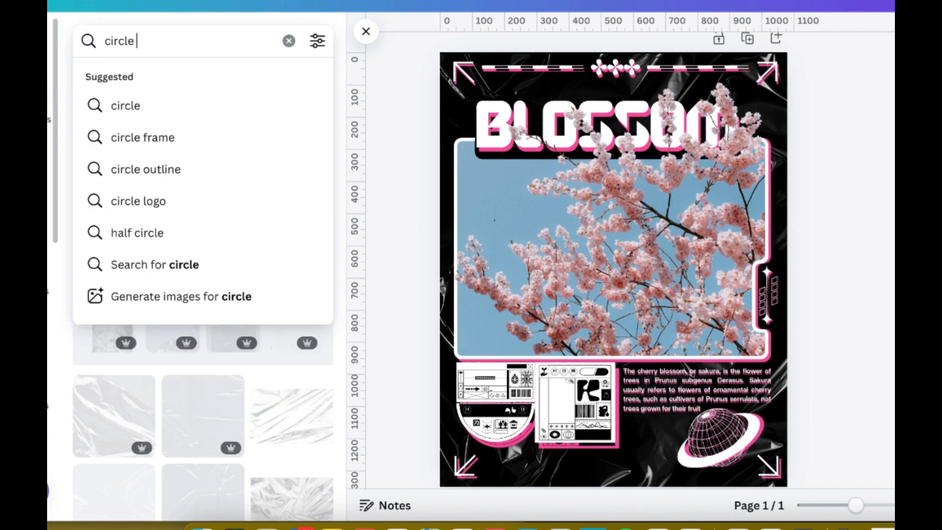
{"action": "key", "text": "Return"}
{"action": "left_click", "coordinate": [169, 201]}
{"action": "key", "text": "BackSpace"}
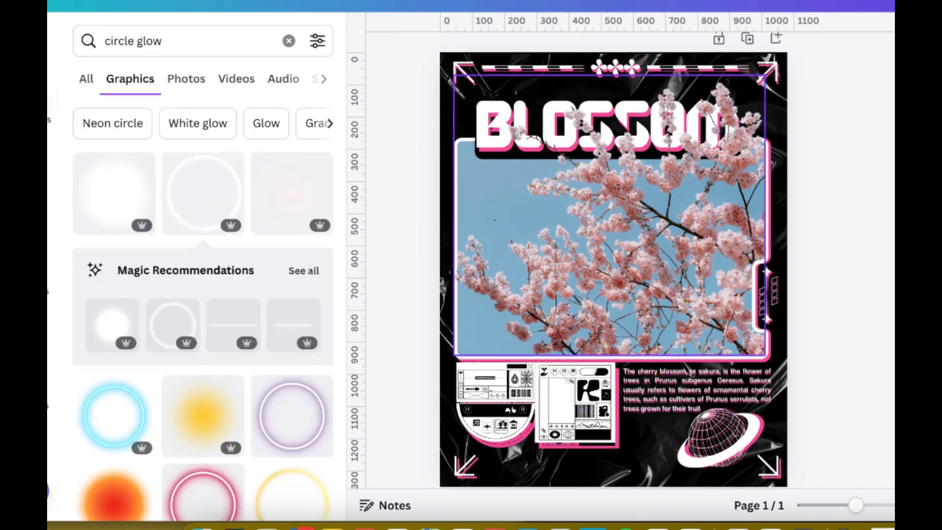
{"action": "left_click", "coordinate": [295, 191]}
{"action": "key", "text": "BackSpace"}
Step: Add a white glowing ring, enlarge it slightly and place it over the cherry blossom photo
{"action": "scroll", "coordinate": [208, 293], "scroll_direction": "down", "scroll_amount": 8}
{"action": "left_click", "coordinate": [113, 142]}
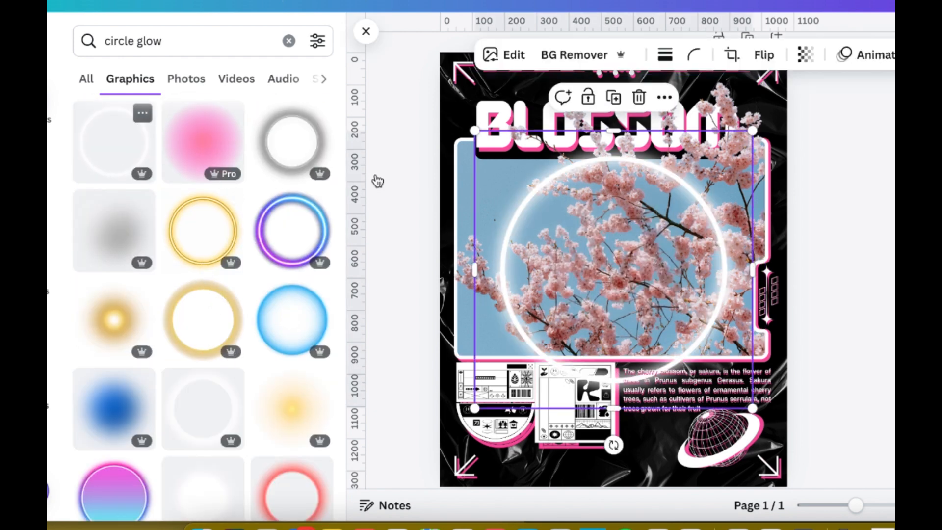
{"action": "left_click_drag", "start_coordinate": [754, 374], "coordinate": [770, 406]}
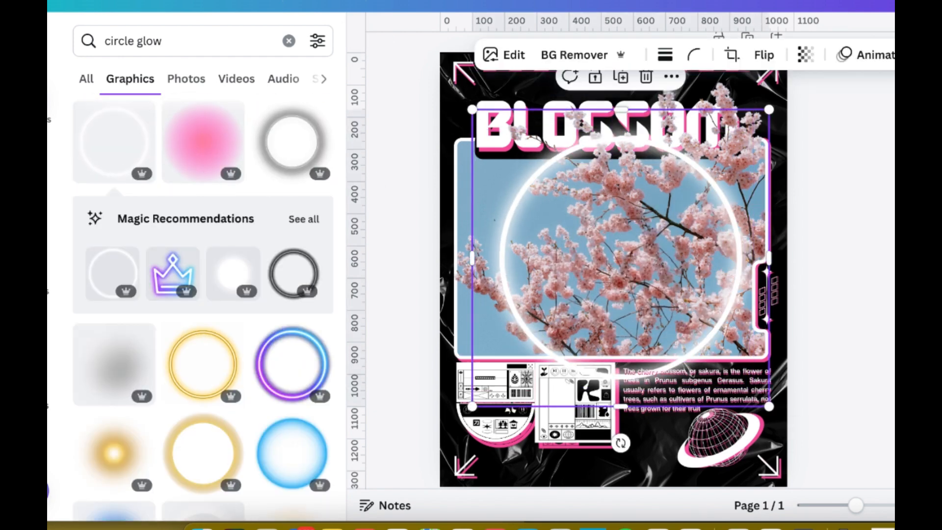
Step: Move the glowing ring's layer between the blossom cutout and the title, and make the ring partly transparent
{"action": "key", "text": "alt+1"}
{"action": "left_click_drag", "start_coordinate": [205, 273], "coordinate": [236, 216]}
{"action": "left_click", "coordinate": [805, 54]}
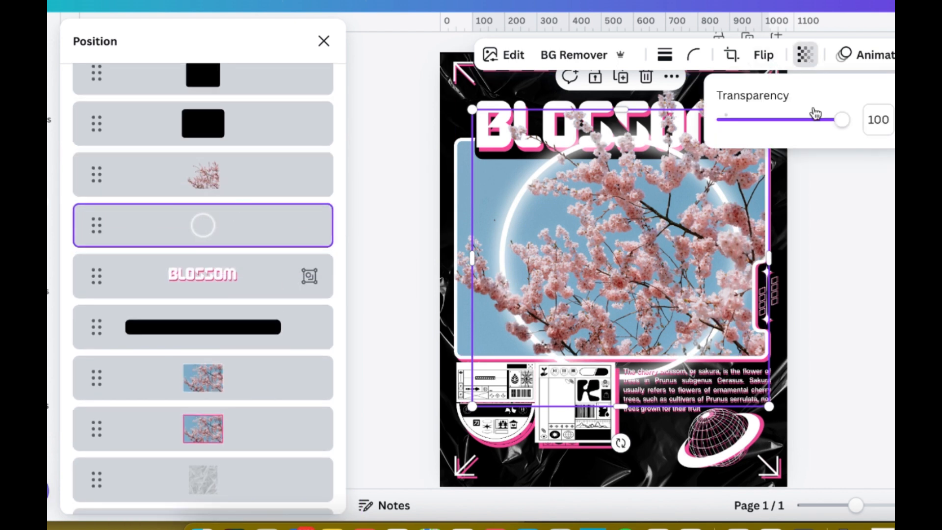
{"action": "left_click", "coordinate": [802, 121]}
{"action": "key", "text": "Escape"}
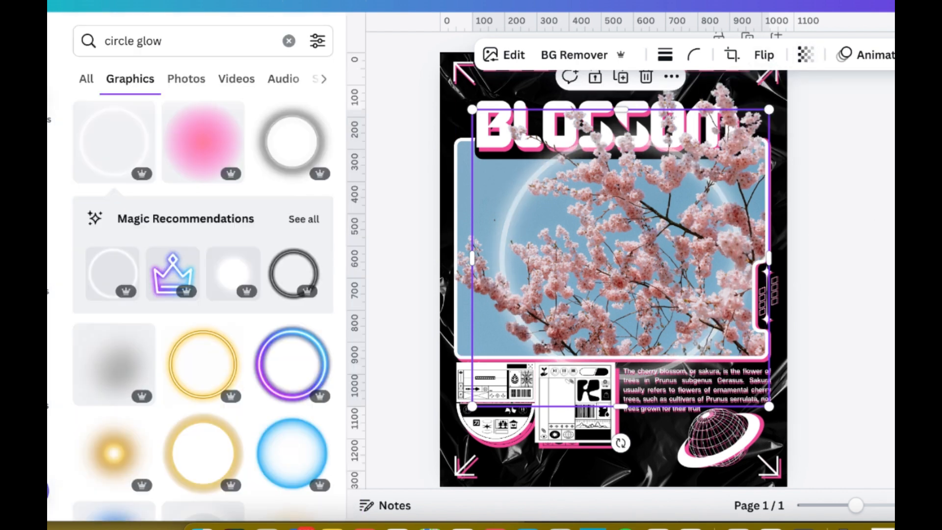
Step: Search the graphics for "lens flare" and place the orange starburst flare at the BLOSSOM title's upper-left corner
{"action": "left_click", "coordinate": [98, 40]}
{"action": "type", "text": "lens flare"}
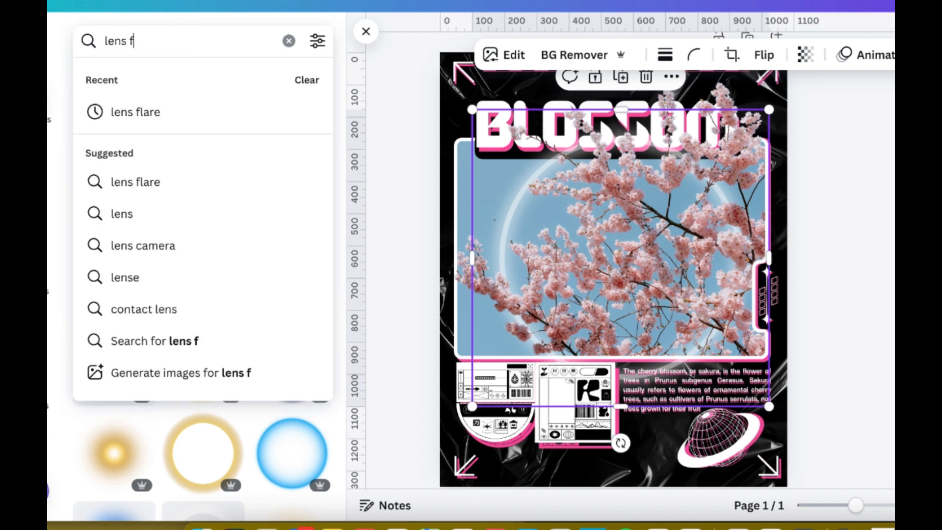
{"action": "key", "text": "Return"}
{"action": "left_click", "coordinate": [285, 279]}
{"action": "left_click_drag", "start_coordinate": [624, 270], "coordinate": [474, 102]}
{"action": "left_click", "coordinate": [872, 175]}
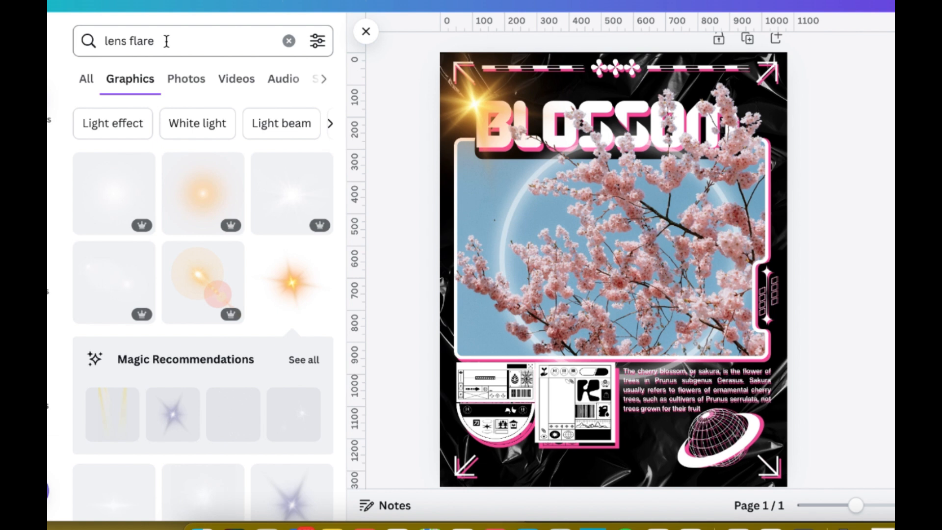
Step: Search for "white lens flare" and place a white flare over the photo frame's lower edge, above the globe
{"action": "left_click", "coordinate": [106, 43]}
{"action": "left_click", "coordinate": [216, 244]}
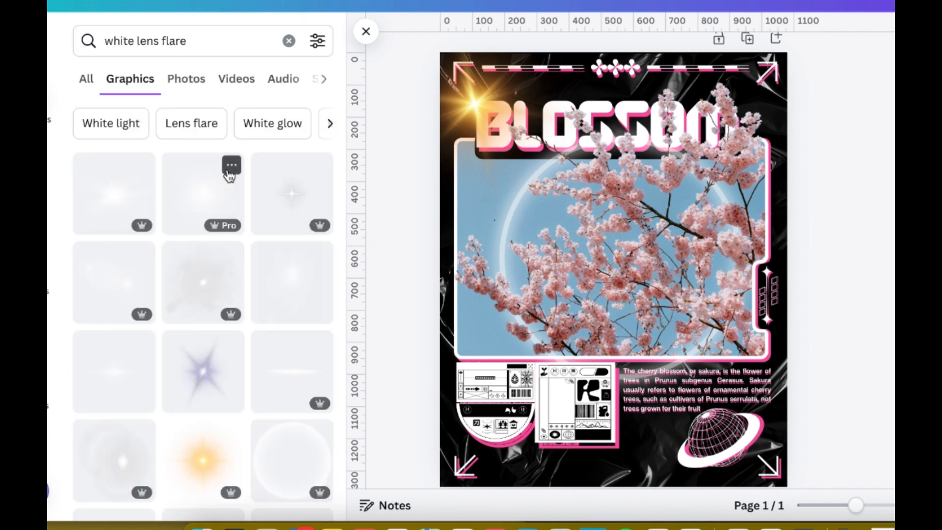
{"action": "scroll", "coordinate": [215, 235], "scroll_direction": "down", "scroll_amount": 1}
{"action": "scroll", "coordinate": [215, 238], "scroll_direction": "down", "scroll_amount": 3}
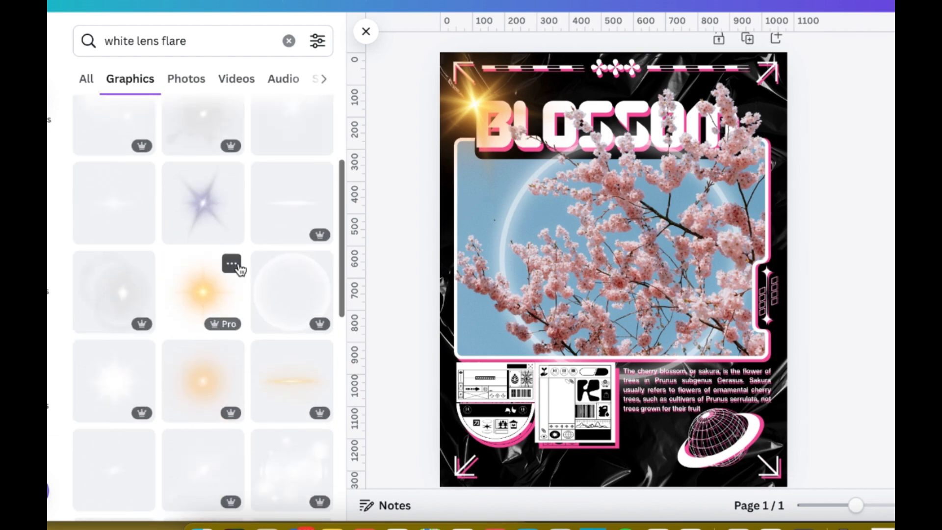
{"action": "left_click", "coordinate": [123, 287]}
{"action": "left_click_drag", "start_coordinate": [631, 274], "coordinate": [682, 373]}
{"action": "key", "text": "Escape"}
Step: Search the graphics for "texture"
{"action": "scroll", "coordinate": [613, 260], "scroll_direction": "down", "scroll_amount": 3}
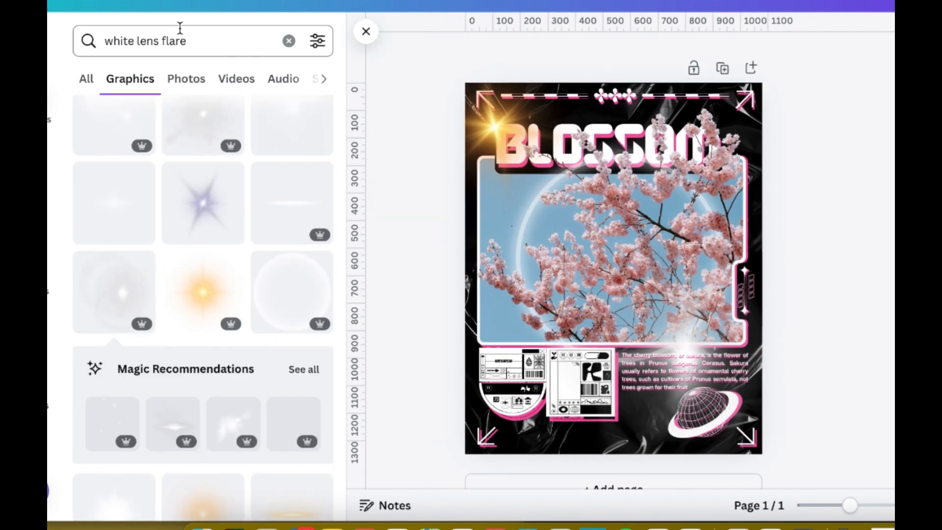
{"action": "left_click", "coordinate": [180, 28]}
{"action": "key", "text": "ctrl+a"}
{"action": "type", "text": "texture"}
{"action": "key", "text": "Return"}
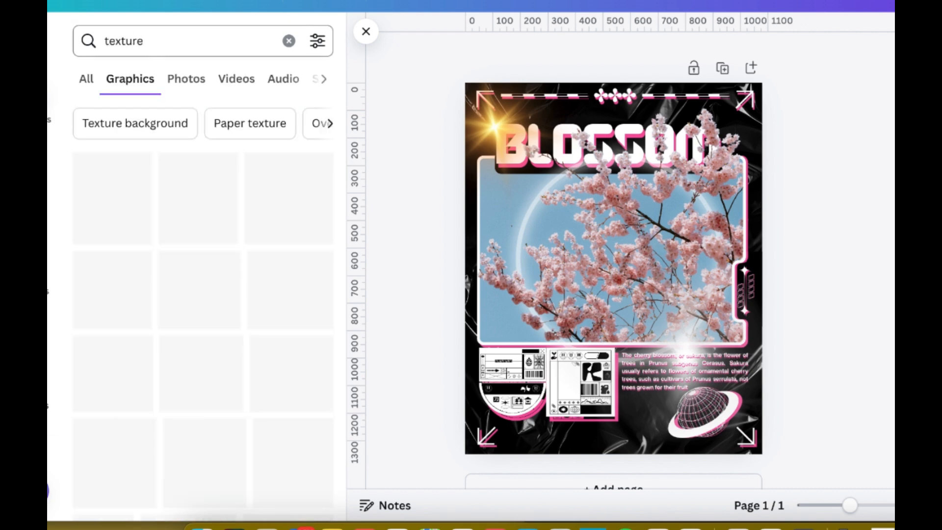
Step: Add the first grey grunge texture and enlarge it to overlay the entire poster
{"action": "left_click", "coordinate": [120, 188]}
{"action": "left_click_drag", "start_coordinate": [613, 268], "coordinate": [566, 189]}
{"action": "left_click_drag", "start_coordinate": [685, 307], "coordinate": [816, 479]}
{"action": "key", "text": "Escape"}
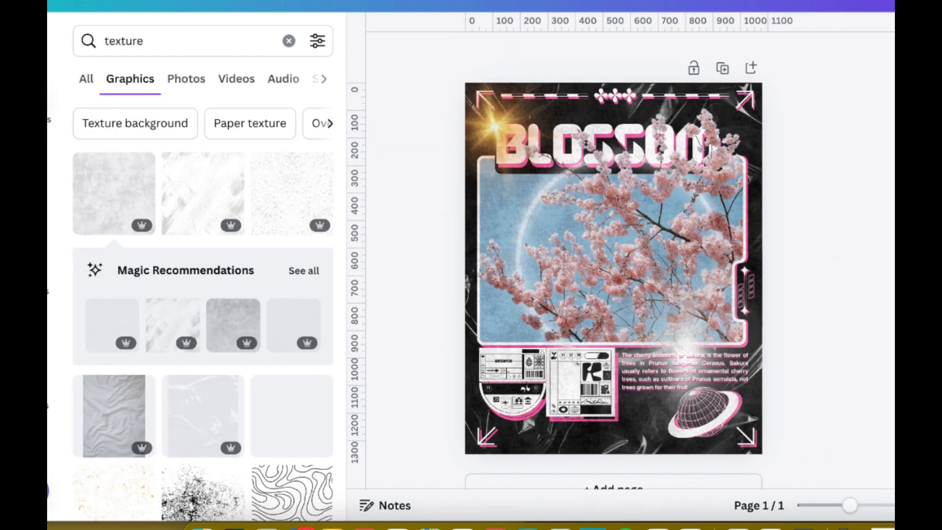
{"action": "scroll", "coordinate": [613, 268], "scroll_direction": "down", "scroll_amount": 3}
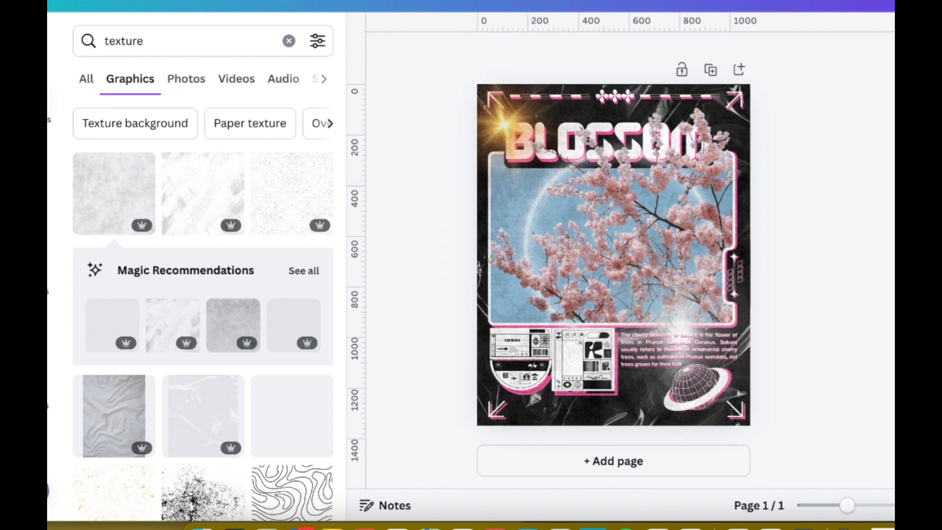